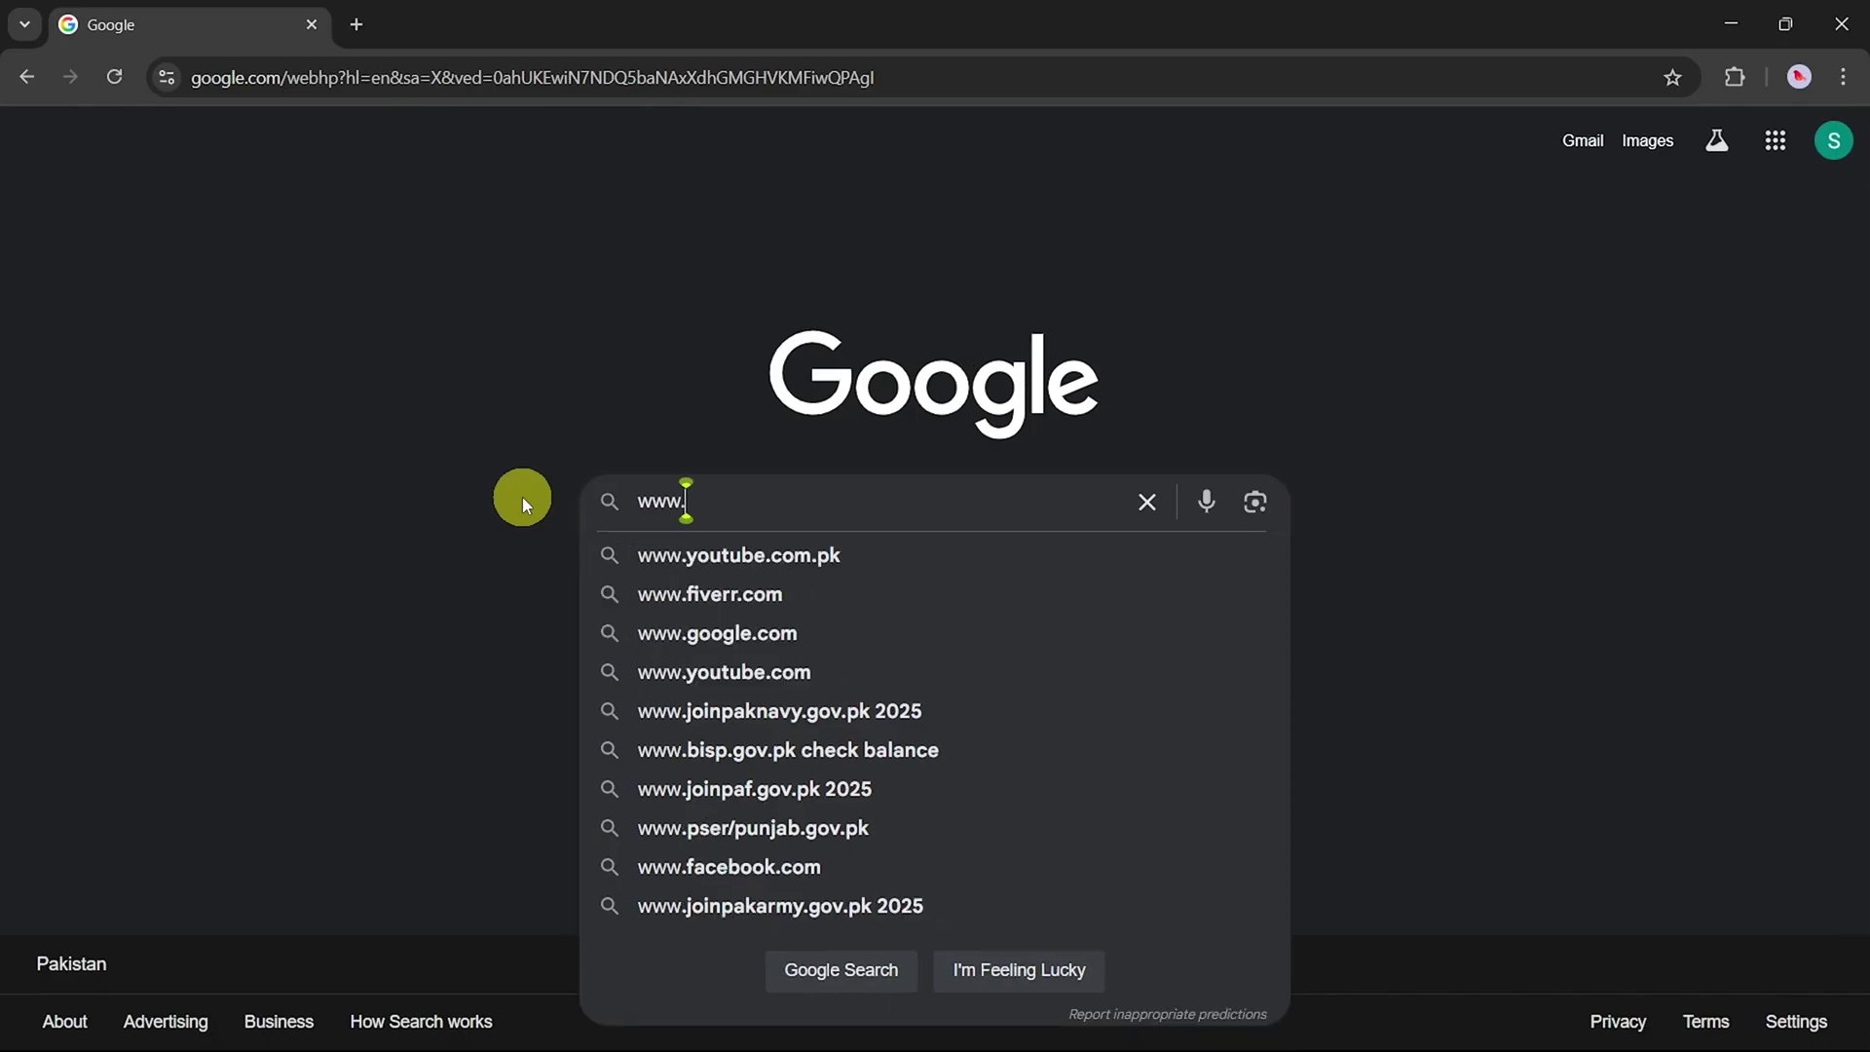
type(".ai")
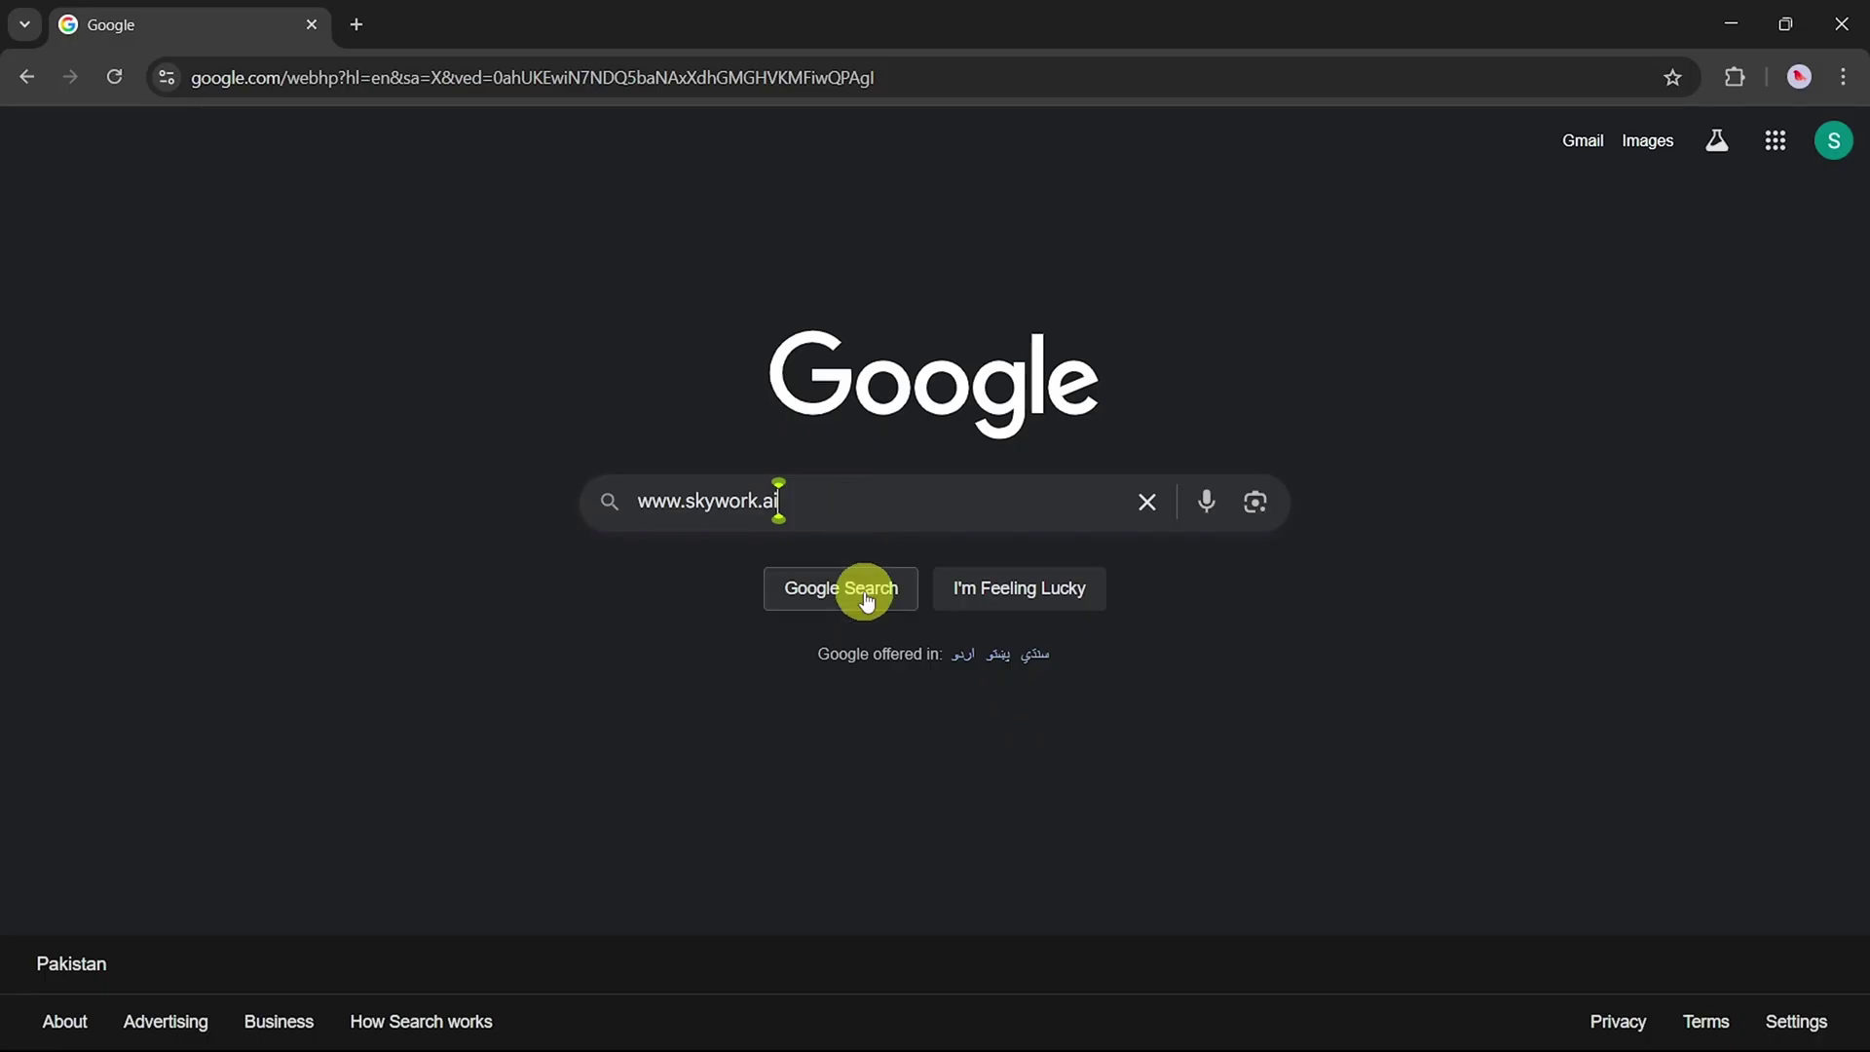
left_click(866, 595)
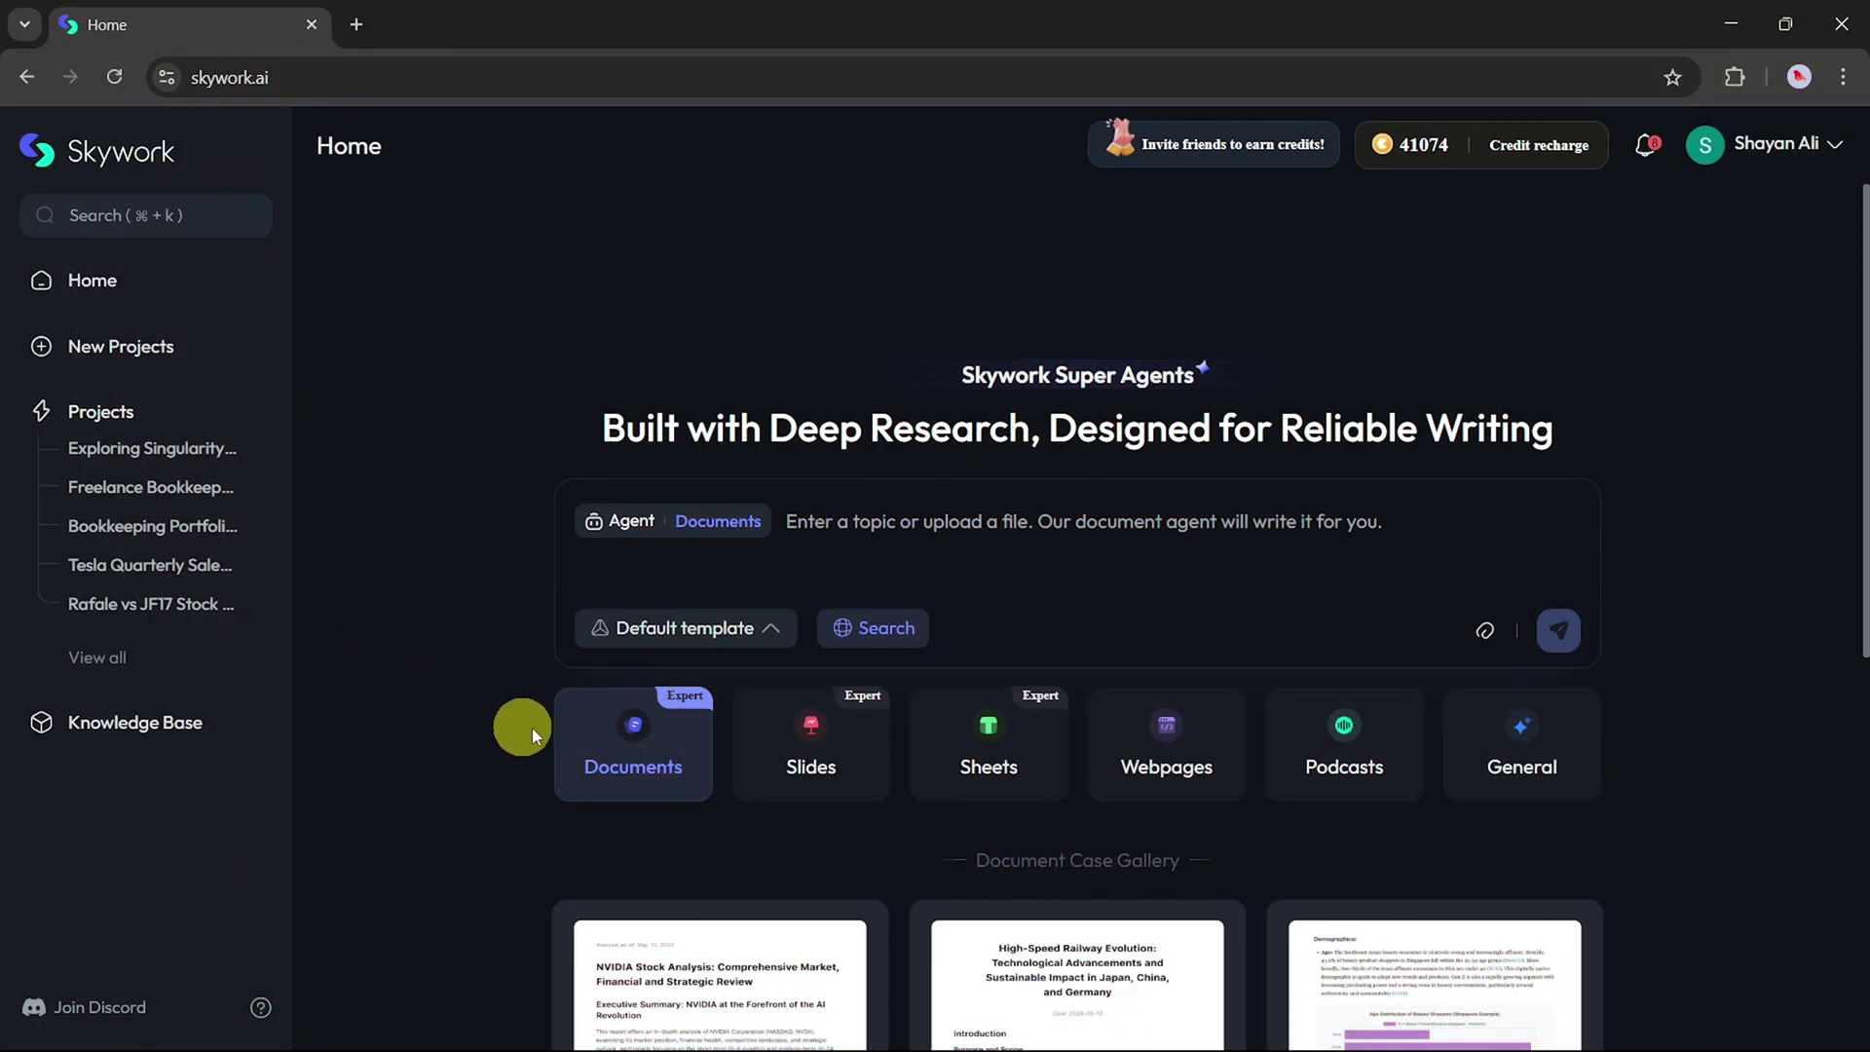
left_click(814, 753)
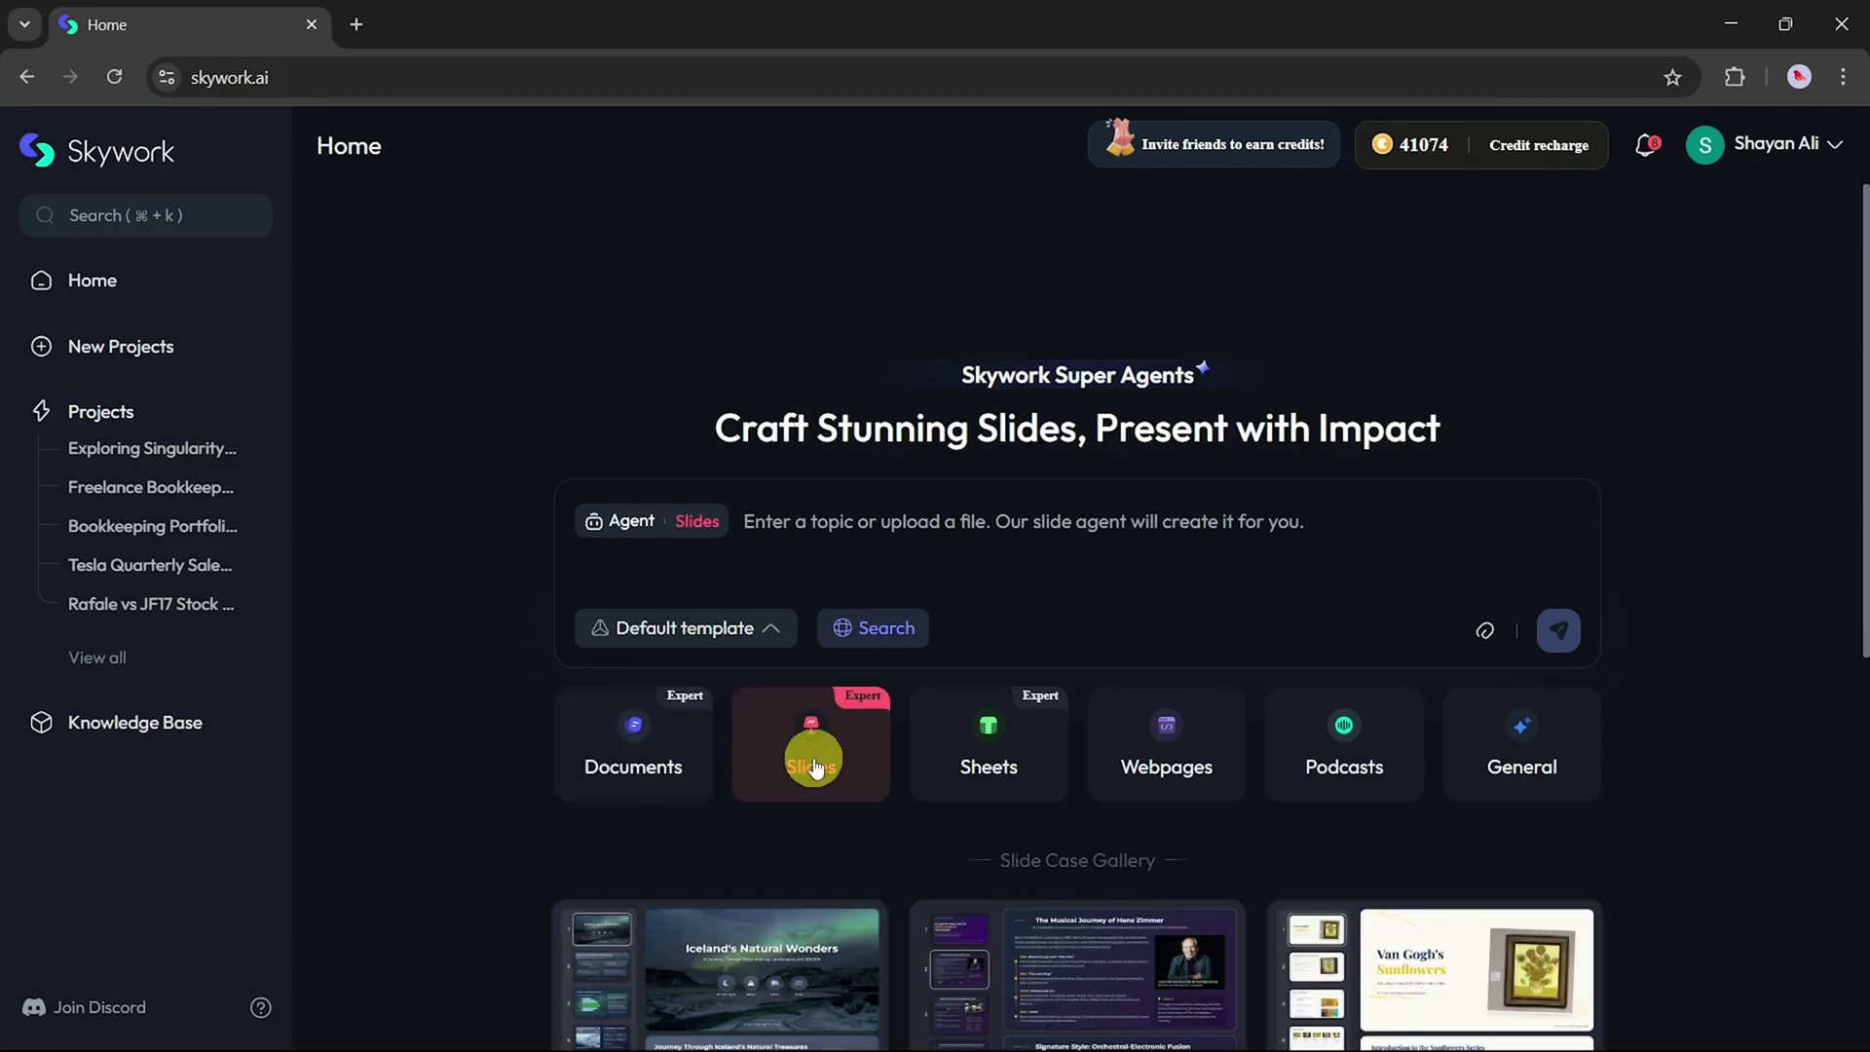
left_click(1006, 769)
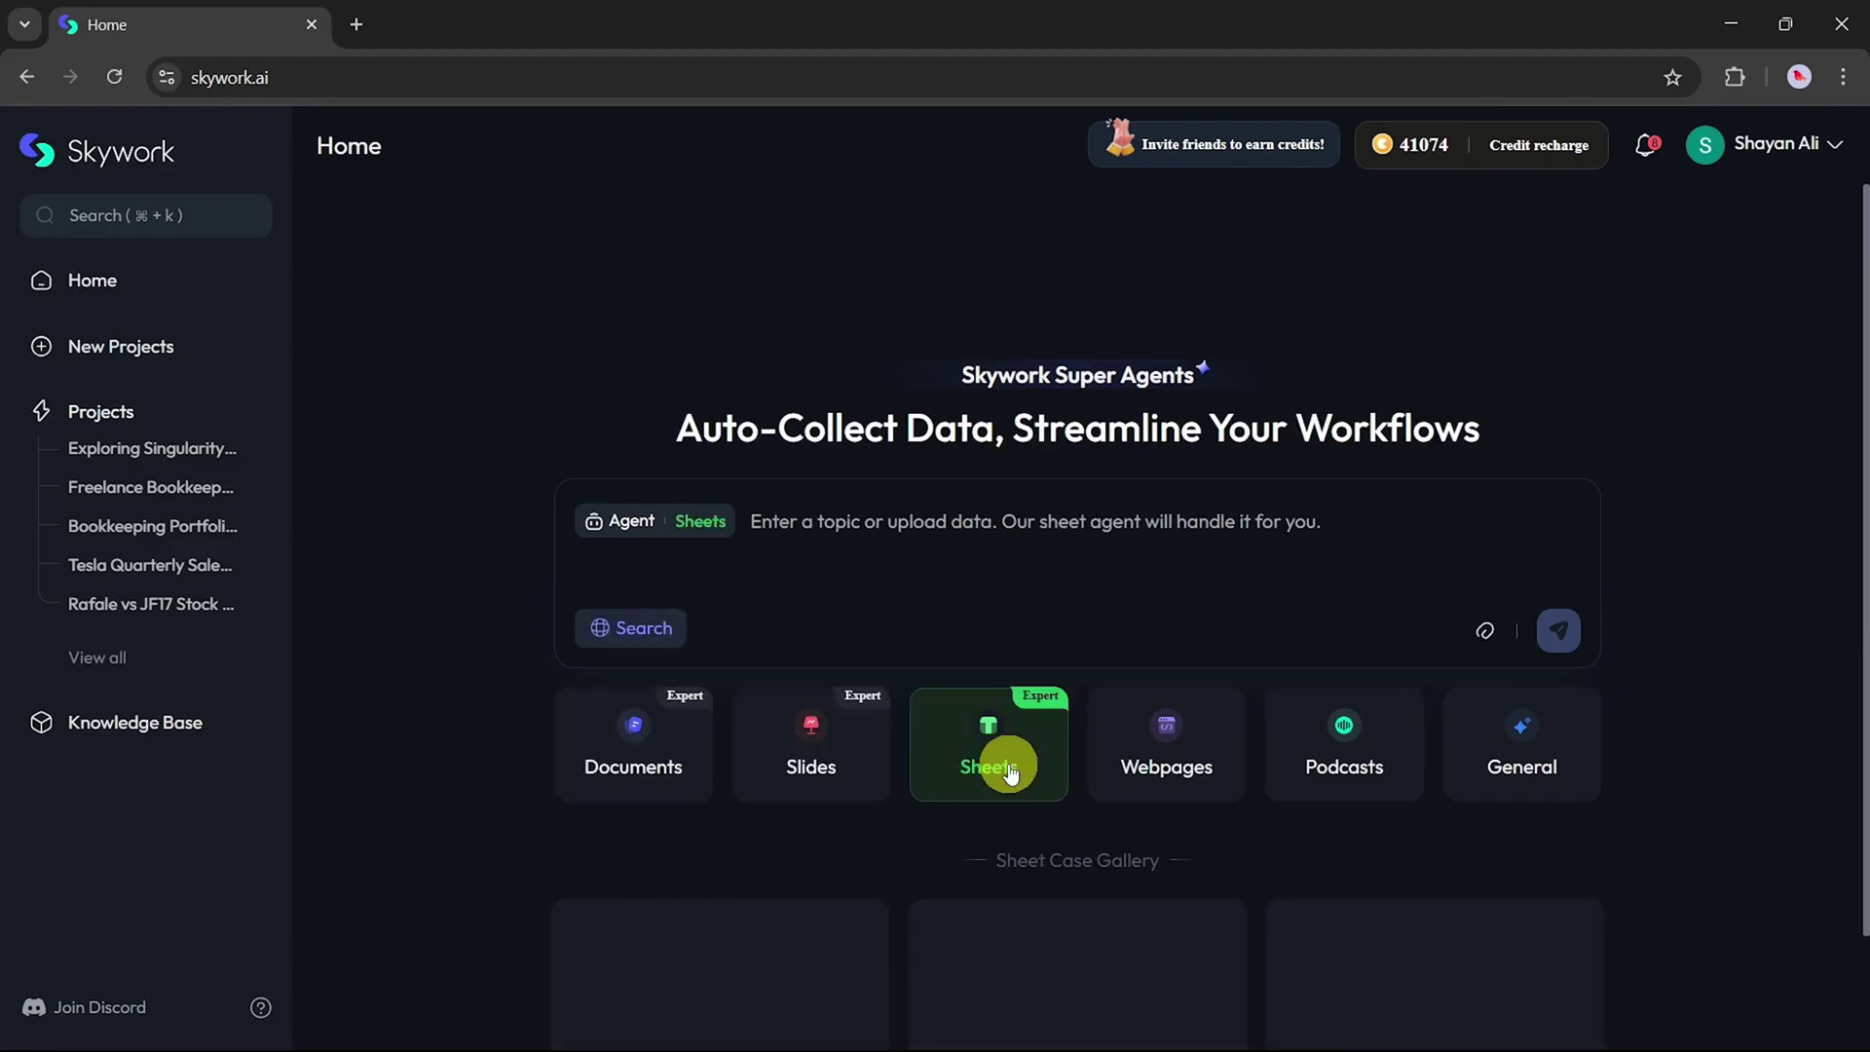
left_click(1135, 769)
left_click(1363, 770)
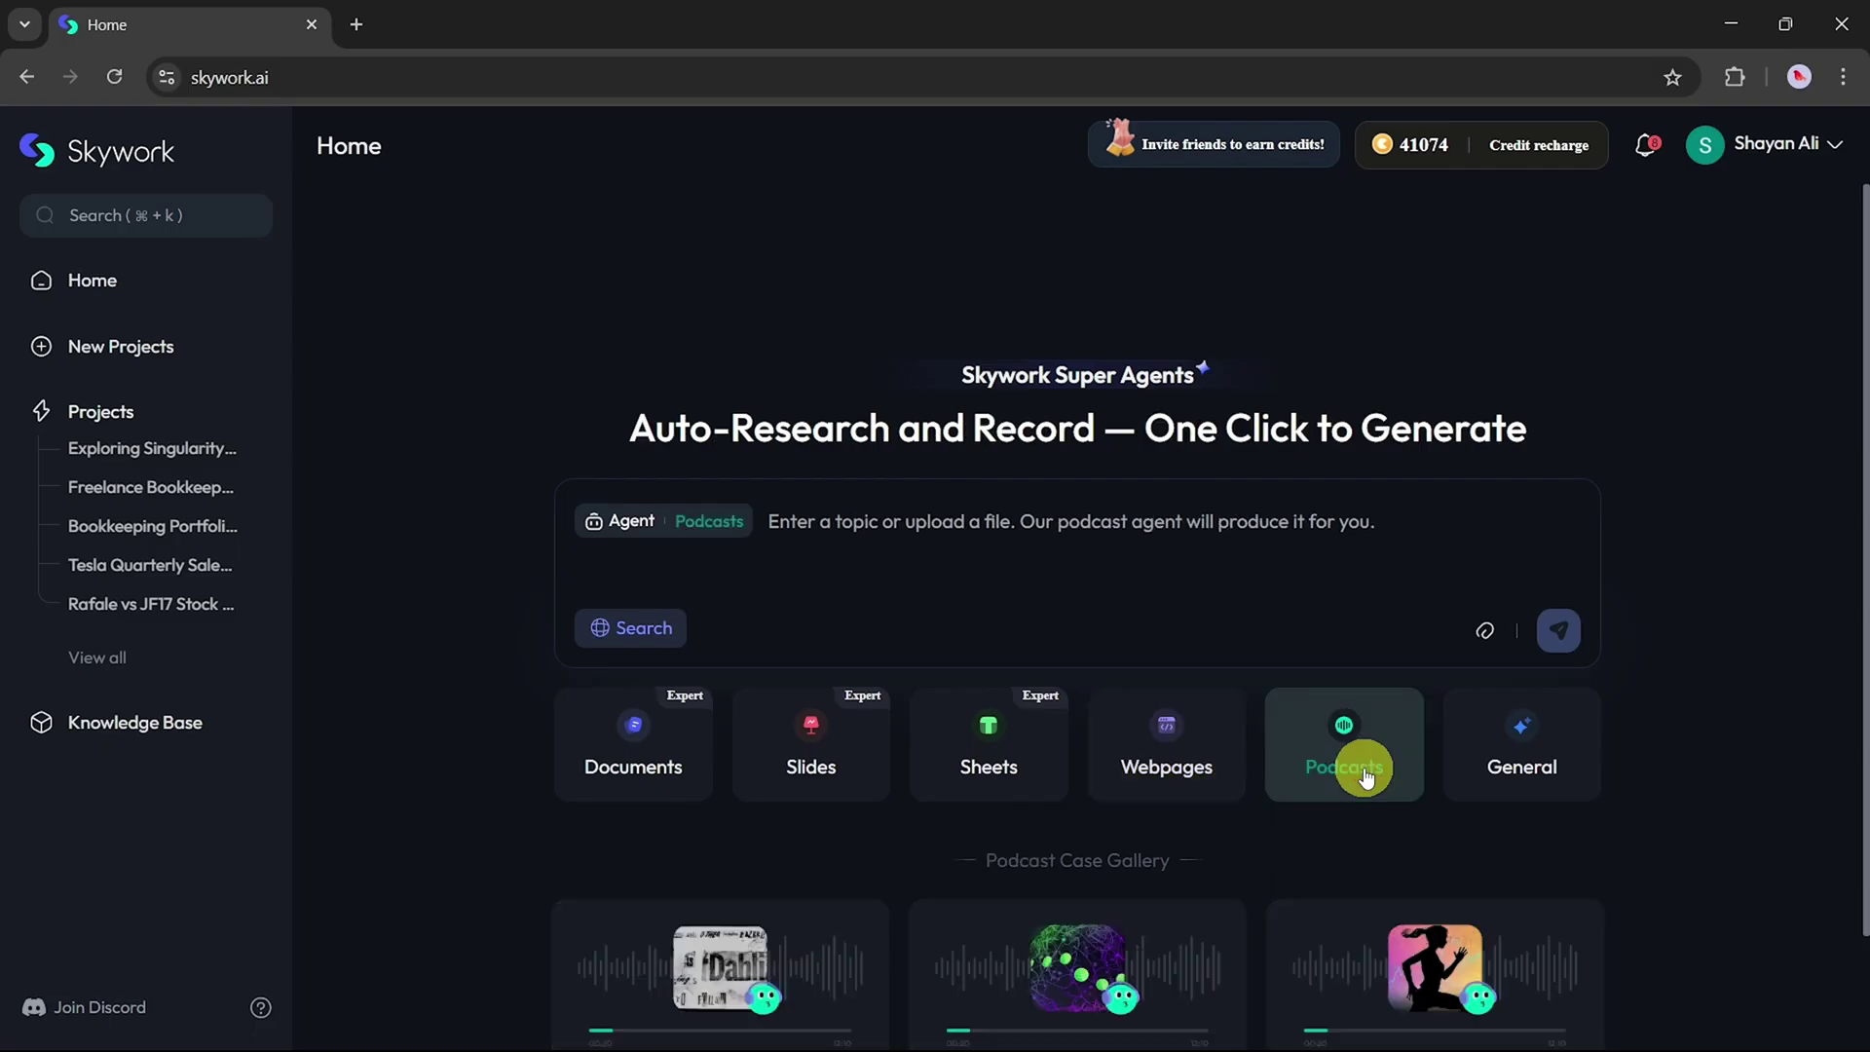
left_click(1500, 770)
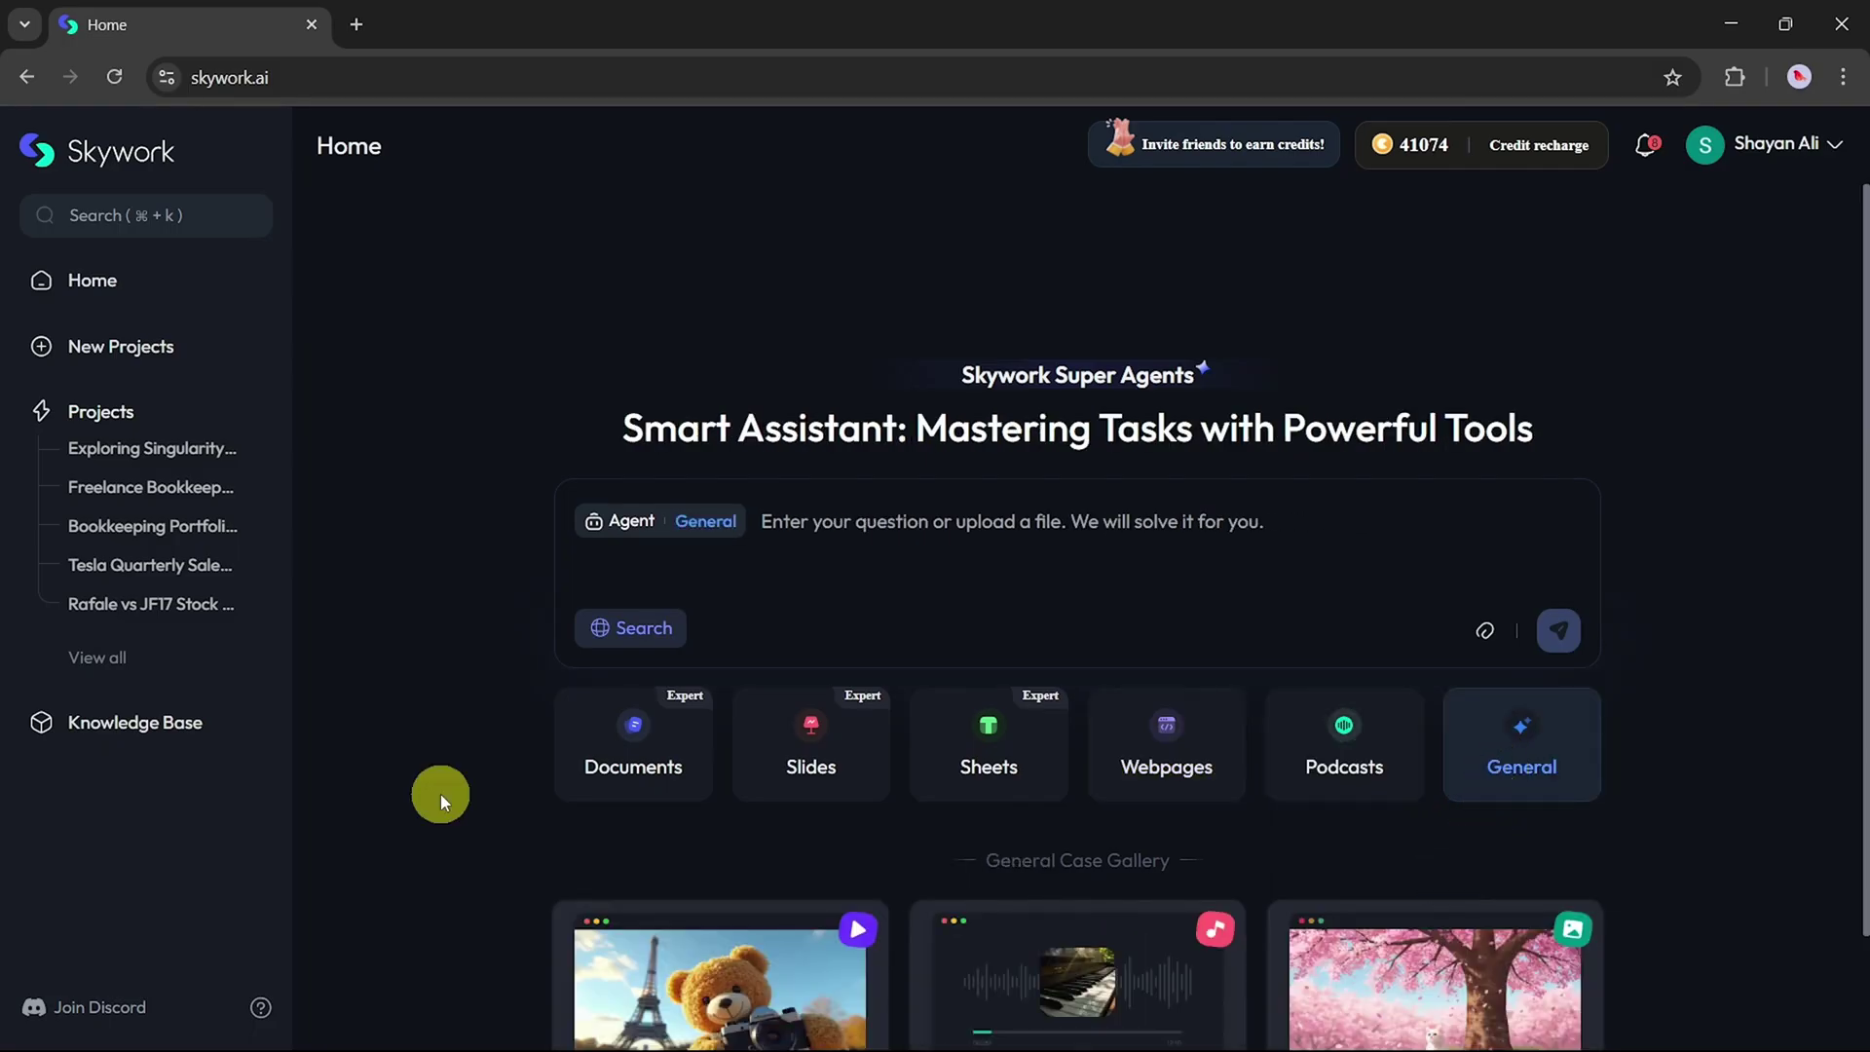
scroll(440, 793, "down", 1)
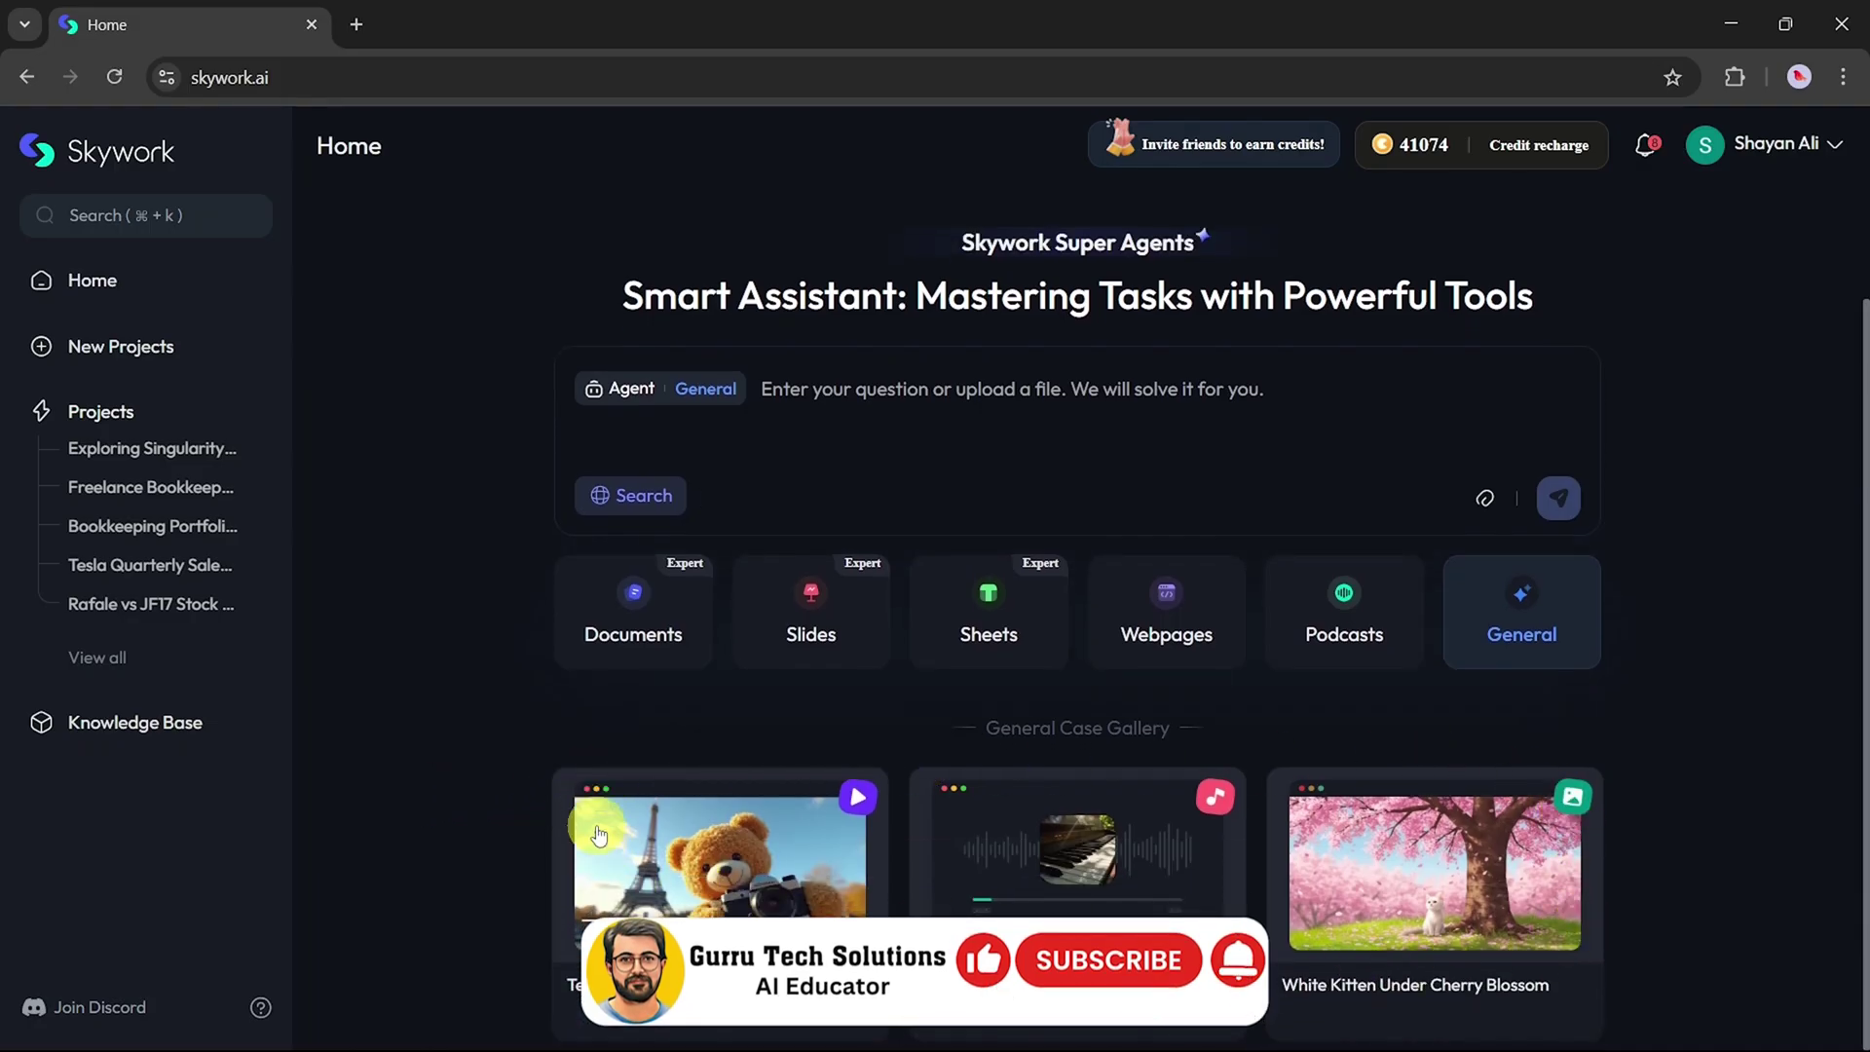
left_click(846, 628)
scroll(763, 867, "down", 2)
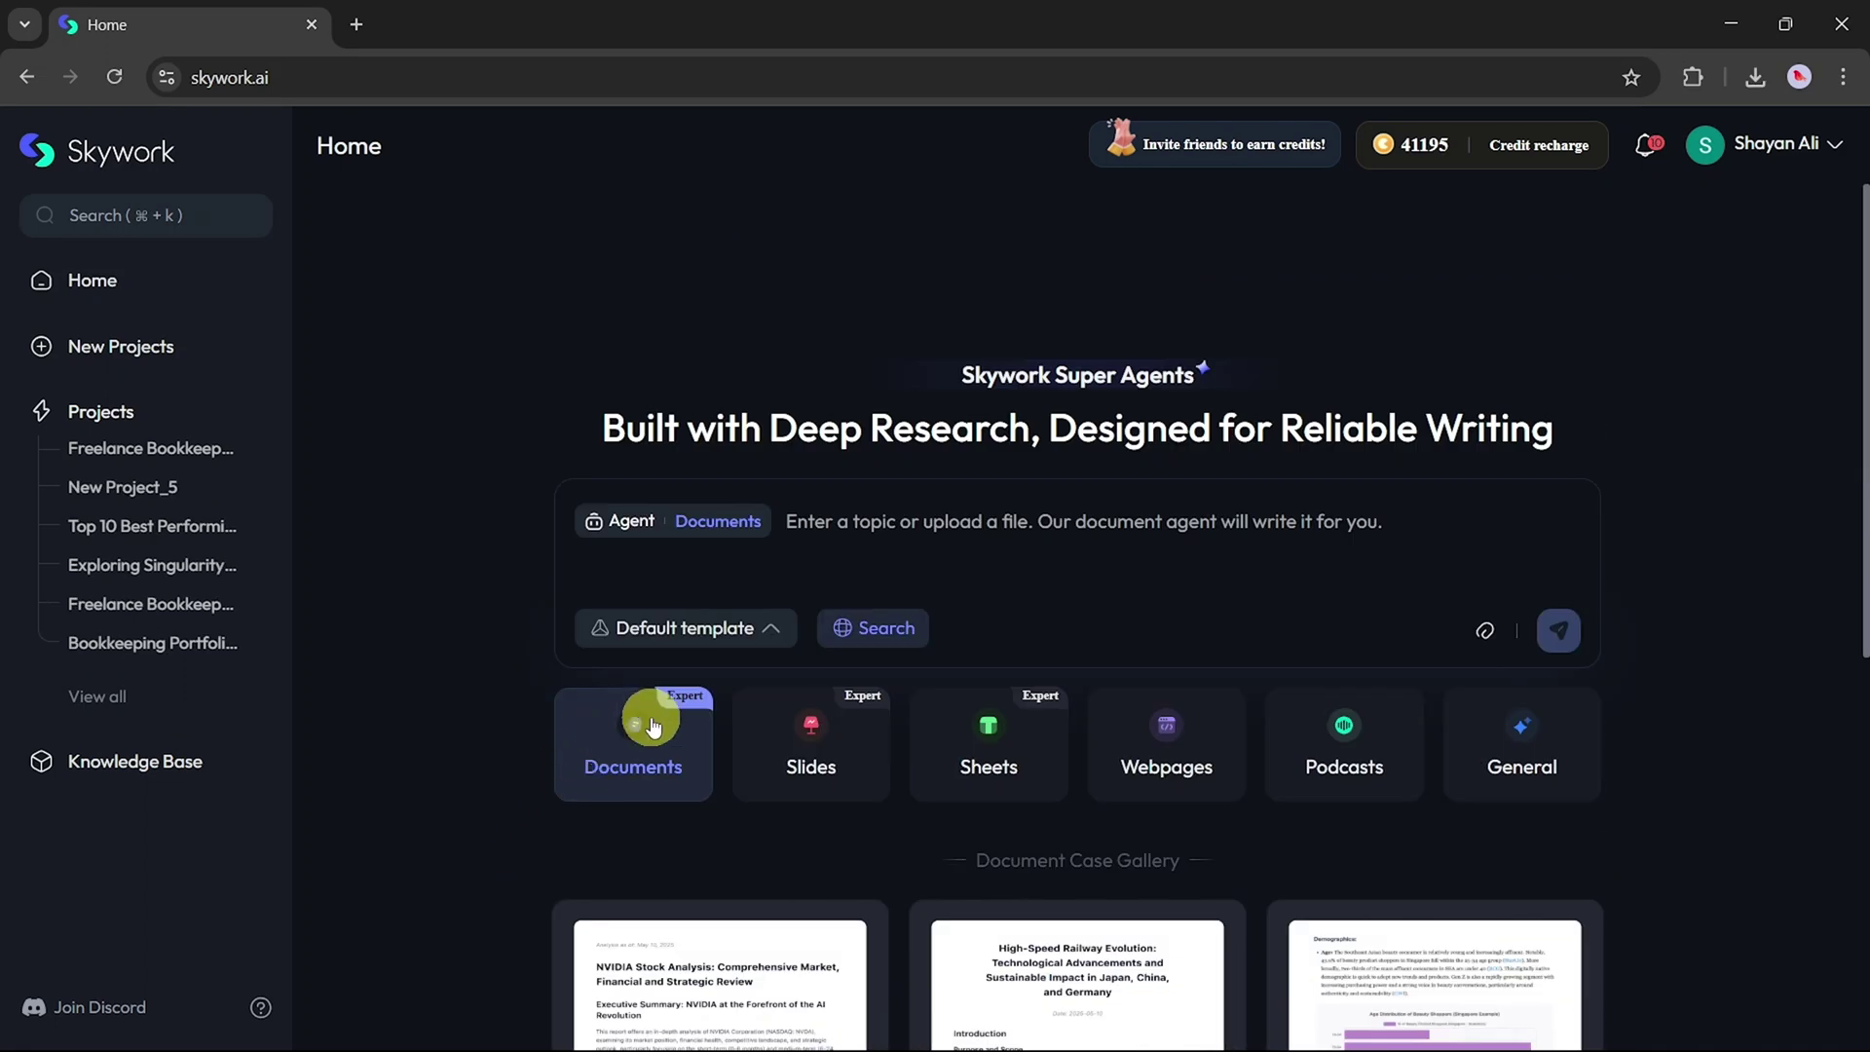
Step: Choose the General document template and paste in the stocks report request
left_click(714, 643)
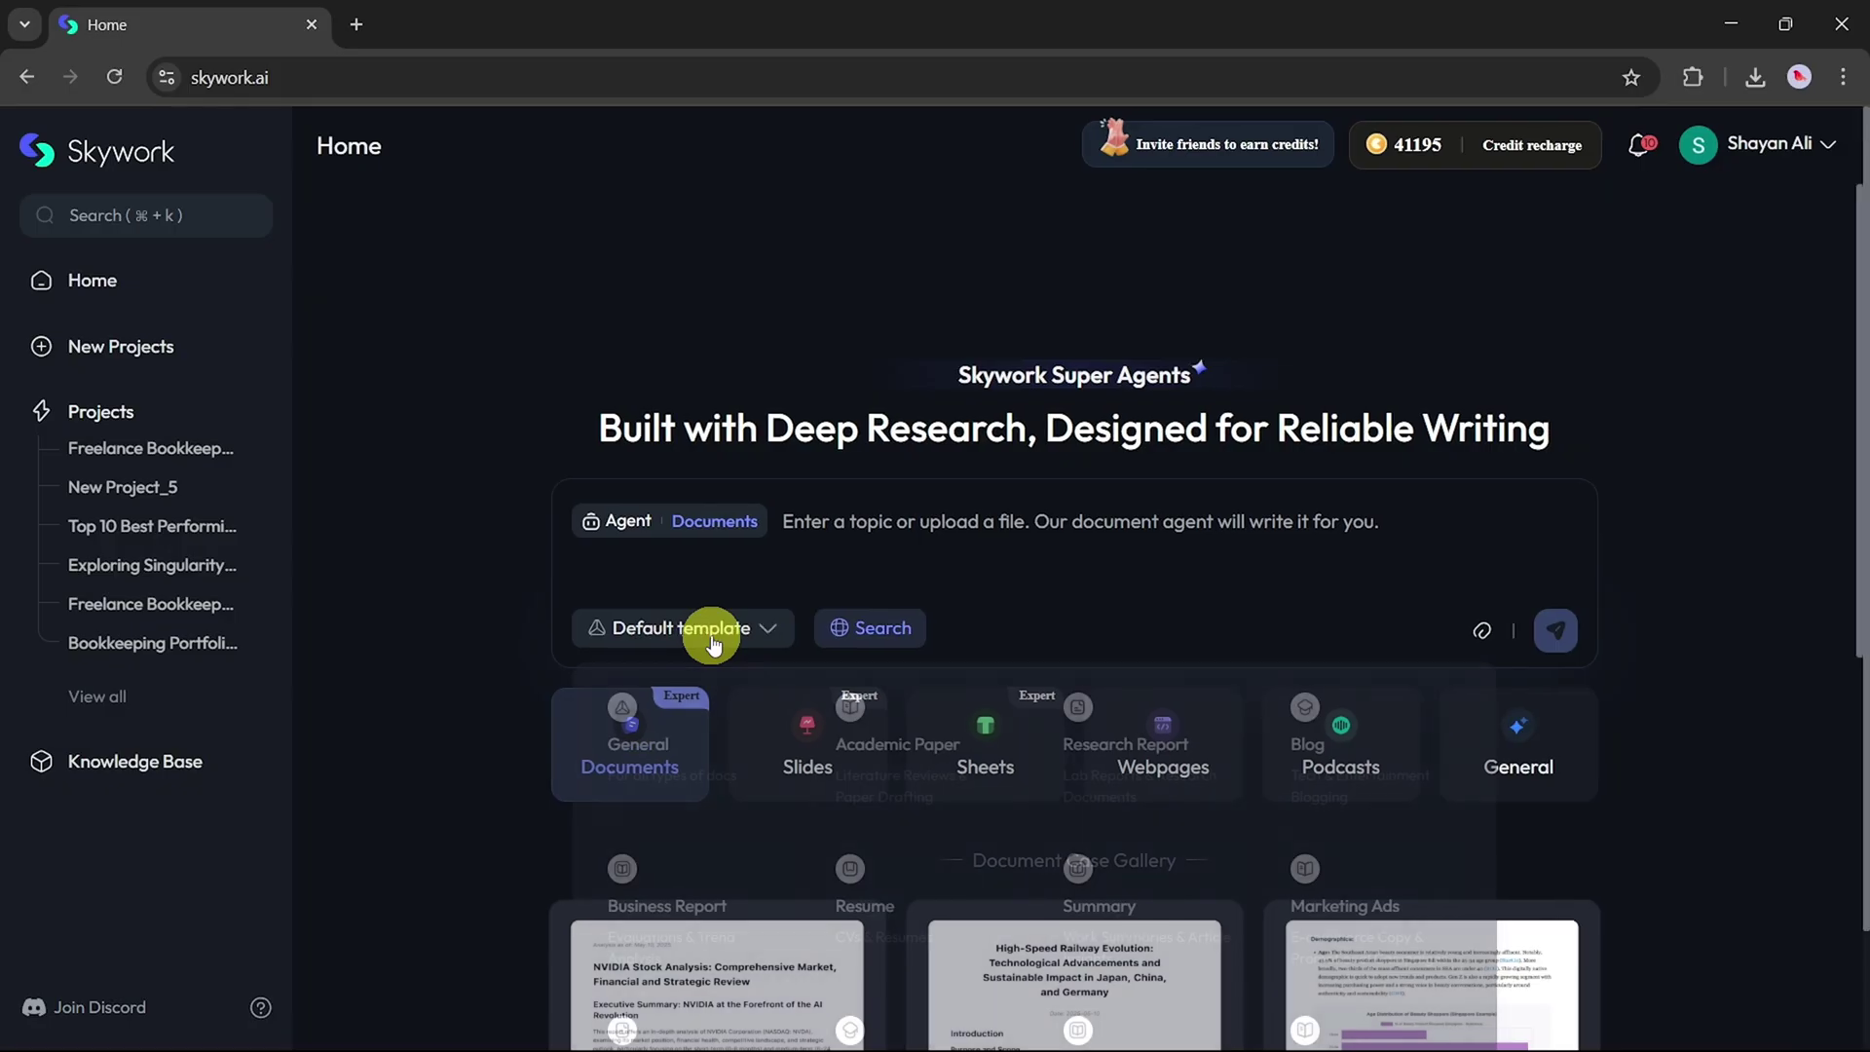
scroll(831, 772, "down", 2)
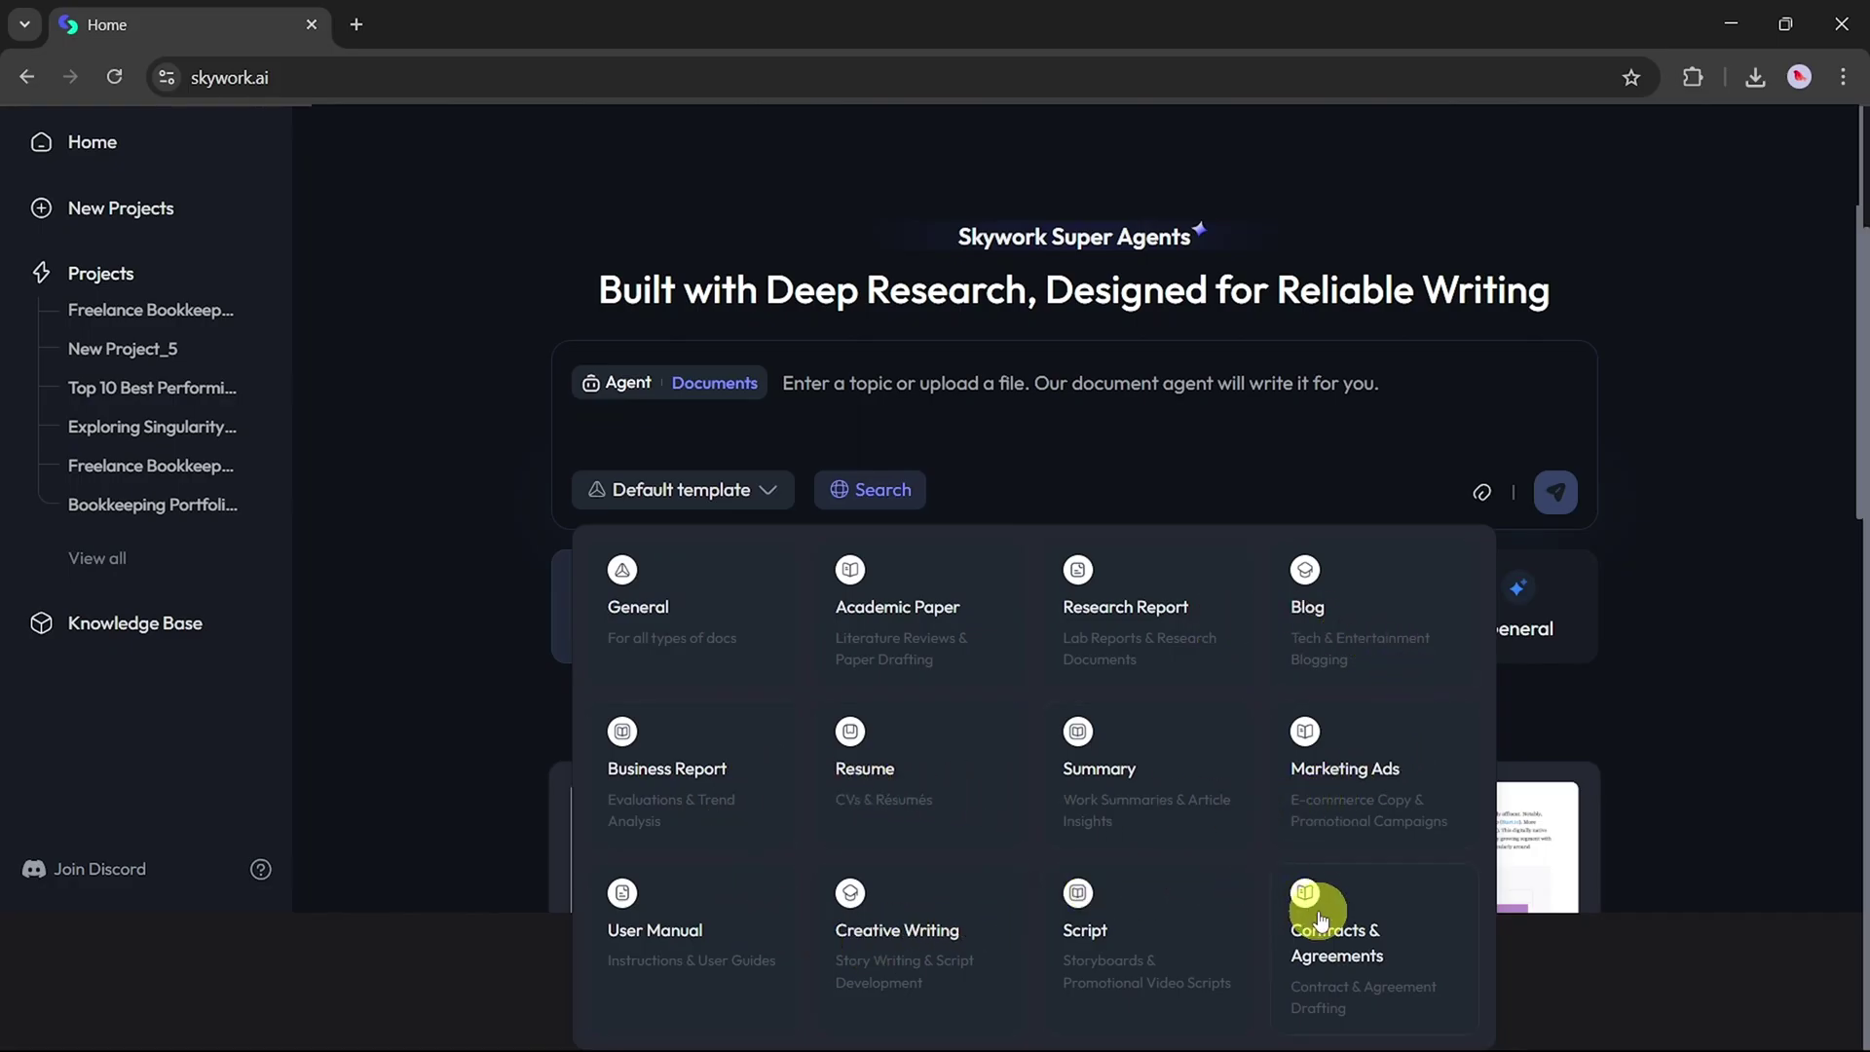
left_click(721, 596)
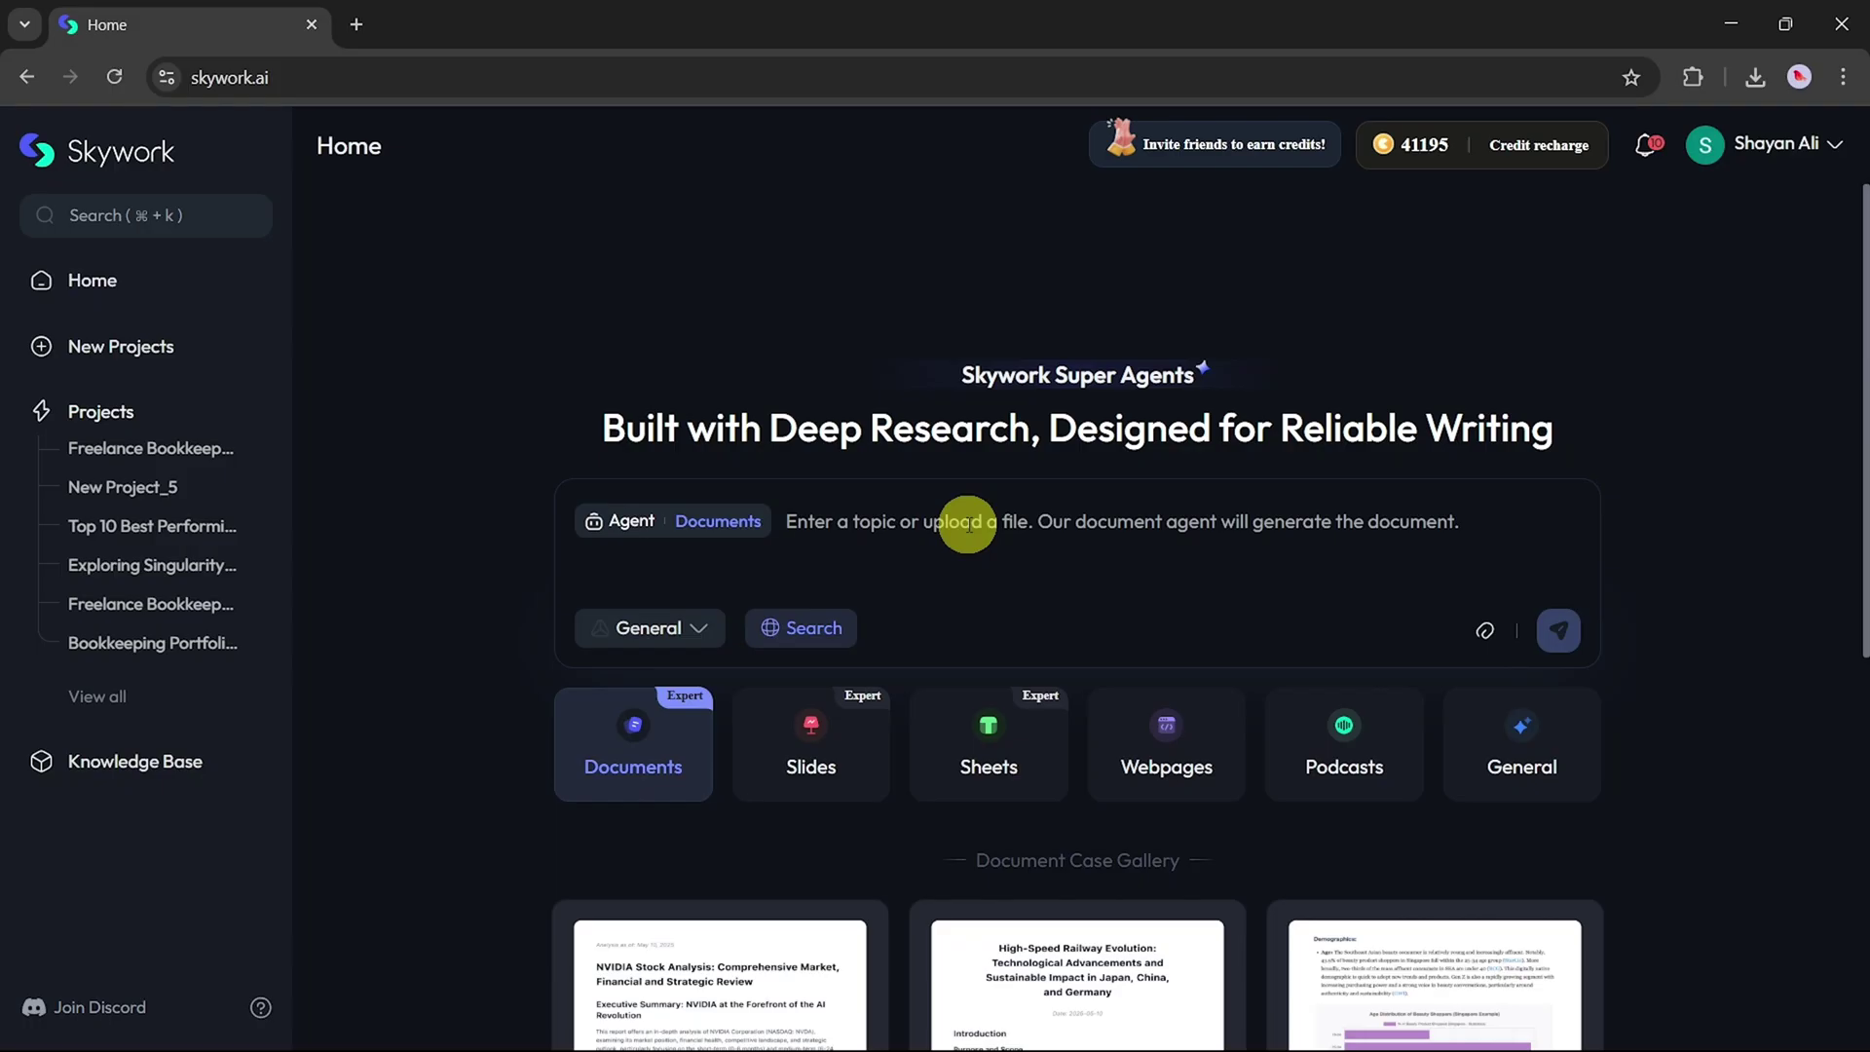
type("Create a professional and well-structured document titled 'Top 10 Best Performing Stock Shares in 2025'. The document should include a cover page, executive summary, and individual sections for each of the top 10 stocks. For each stock, provide: the company name, ticker symbol, sector/industry, year-to-date (YTD) performance in percentage, market capitalization, and a brief explanation of what contributed to its high performance in 2025. Also include a conclusion section summarizing trends and insights. Format the content for a business audience, and ensure it is suitable for PDF export.")
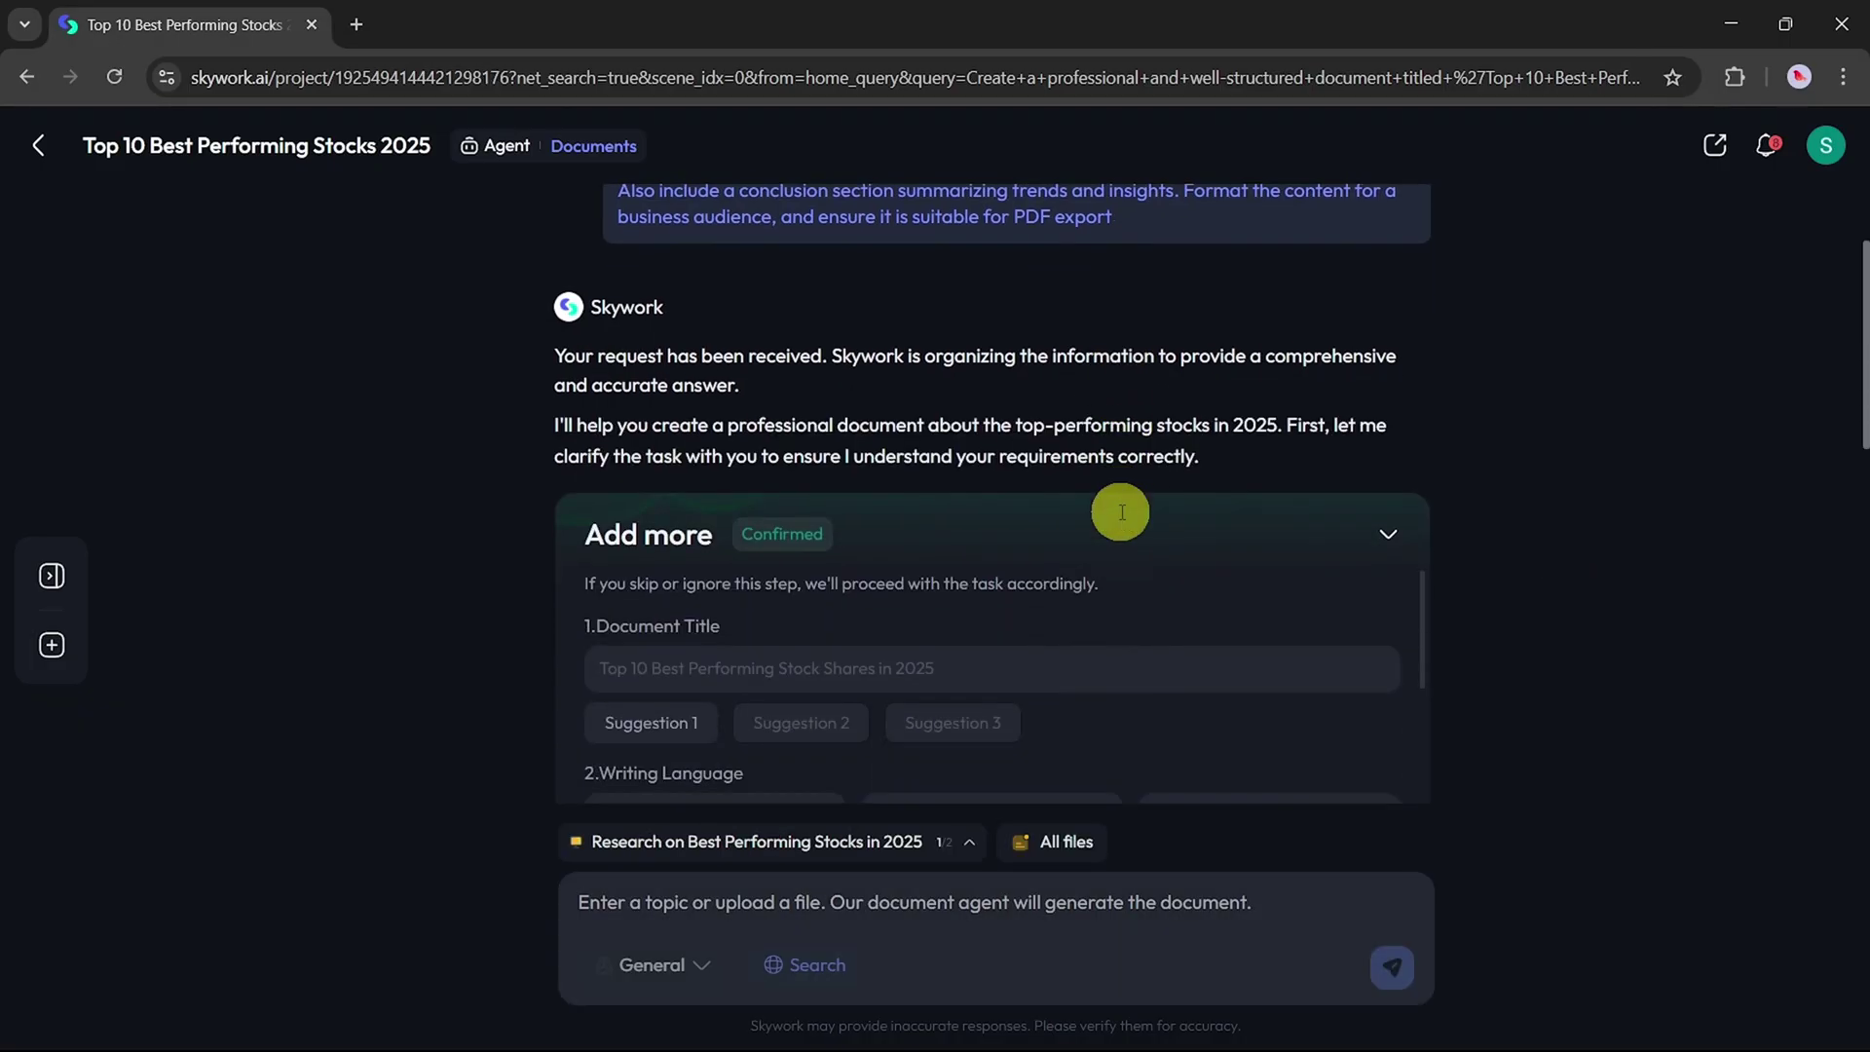
Step: Review the Top 10 Best Performing Stocks 2025 to-do plan and confirm it
scroll(1120, 511, "down", 2)
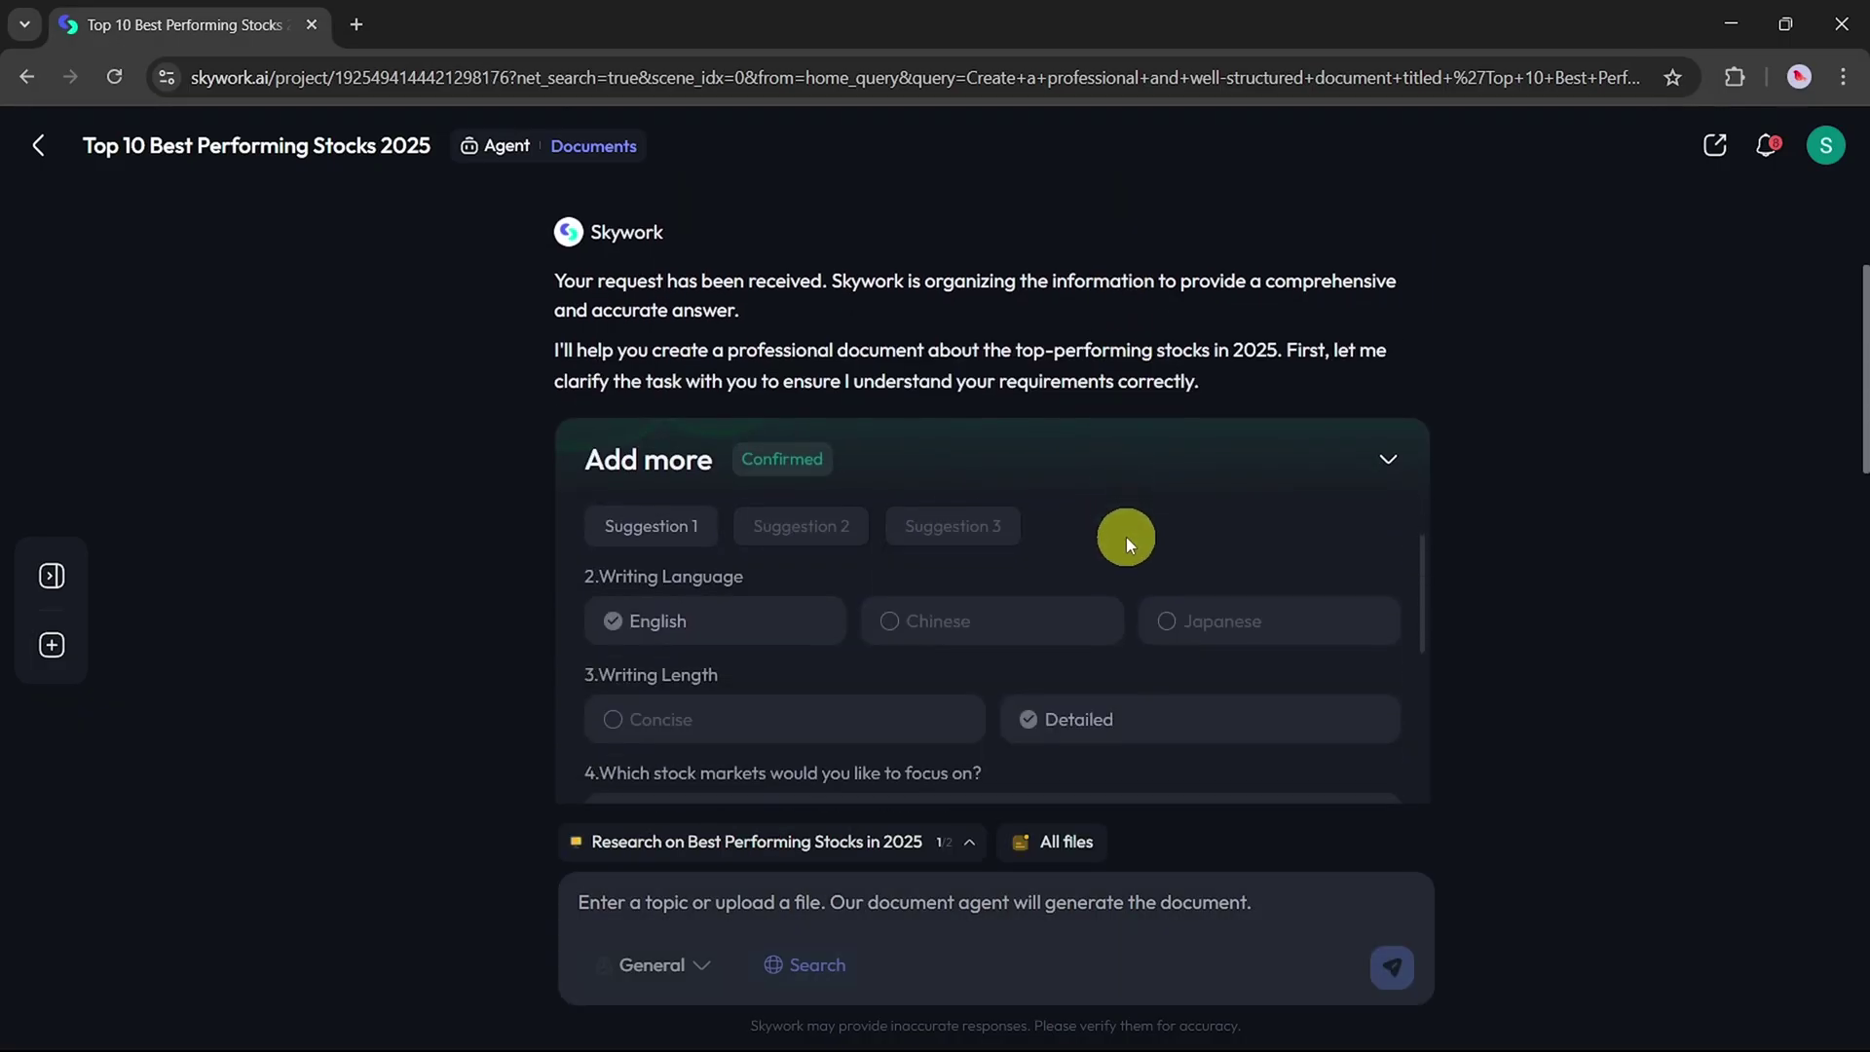
scroll(1127, 542, "down", 3)
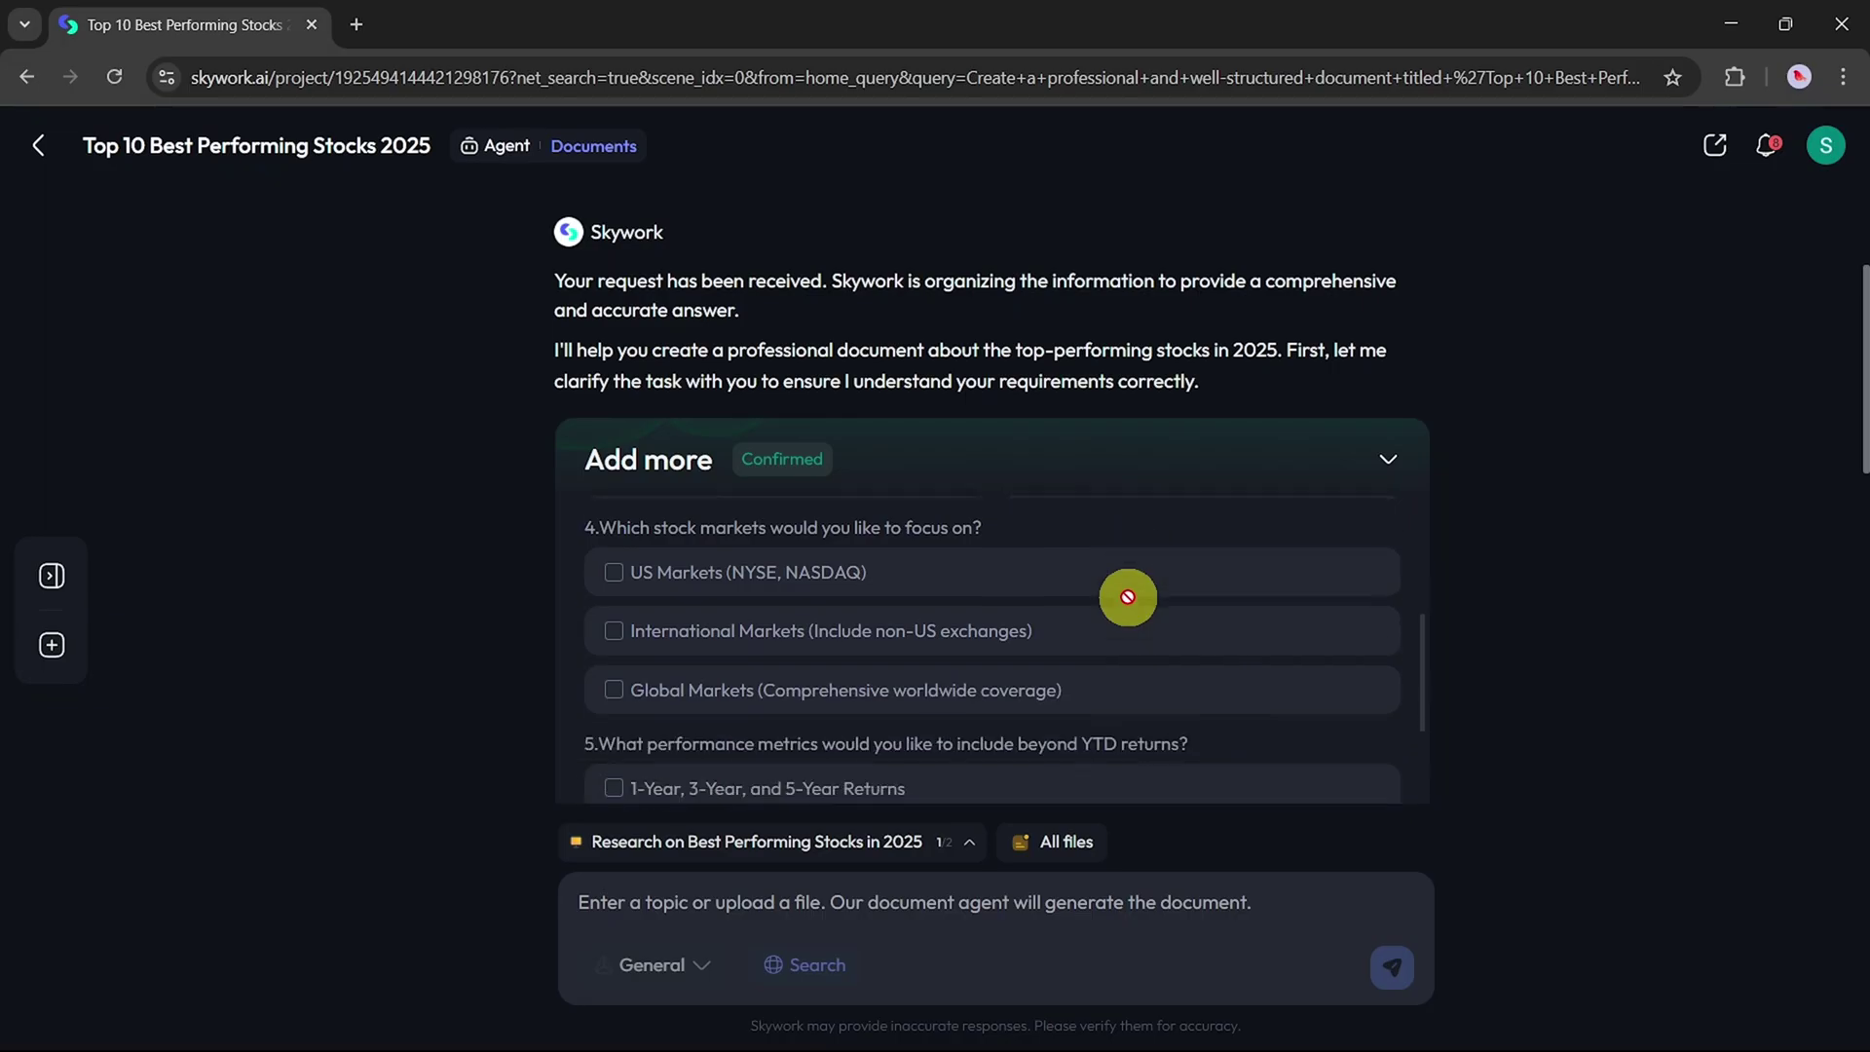
scroll(1128, 597, "down", 5)
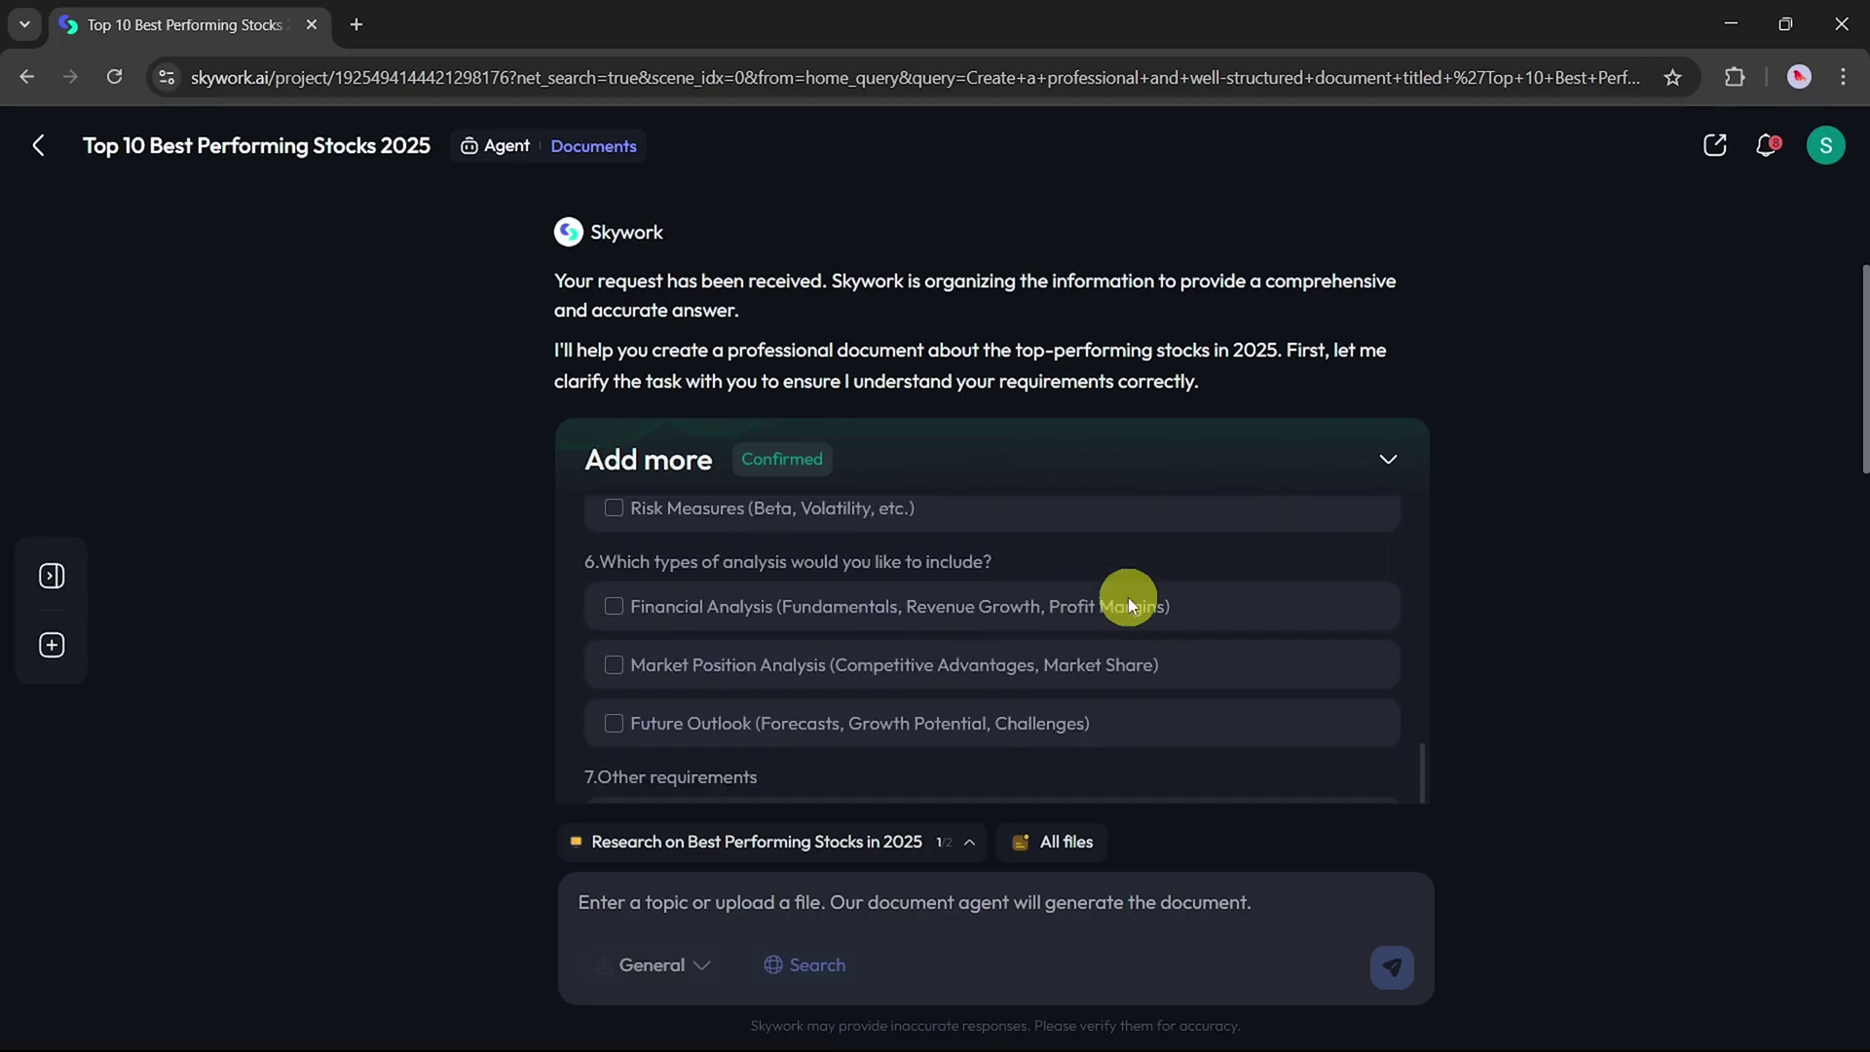
scroll(1128, 598, "down", 2)
scroll(1128, 597, "down", 2)
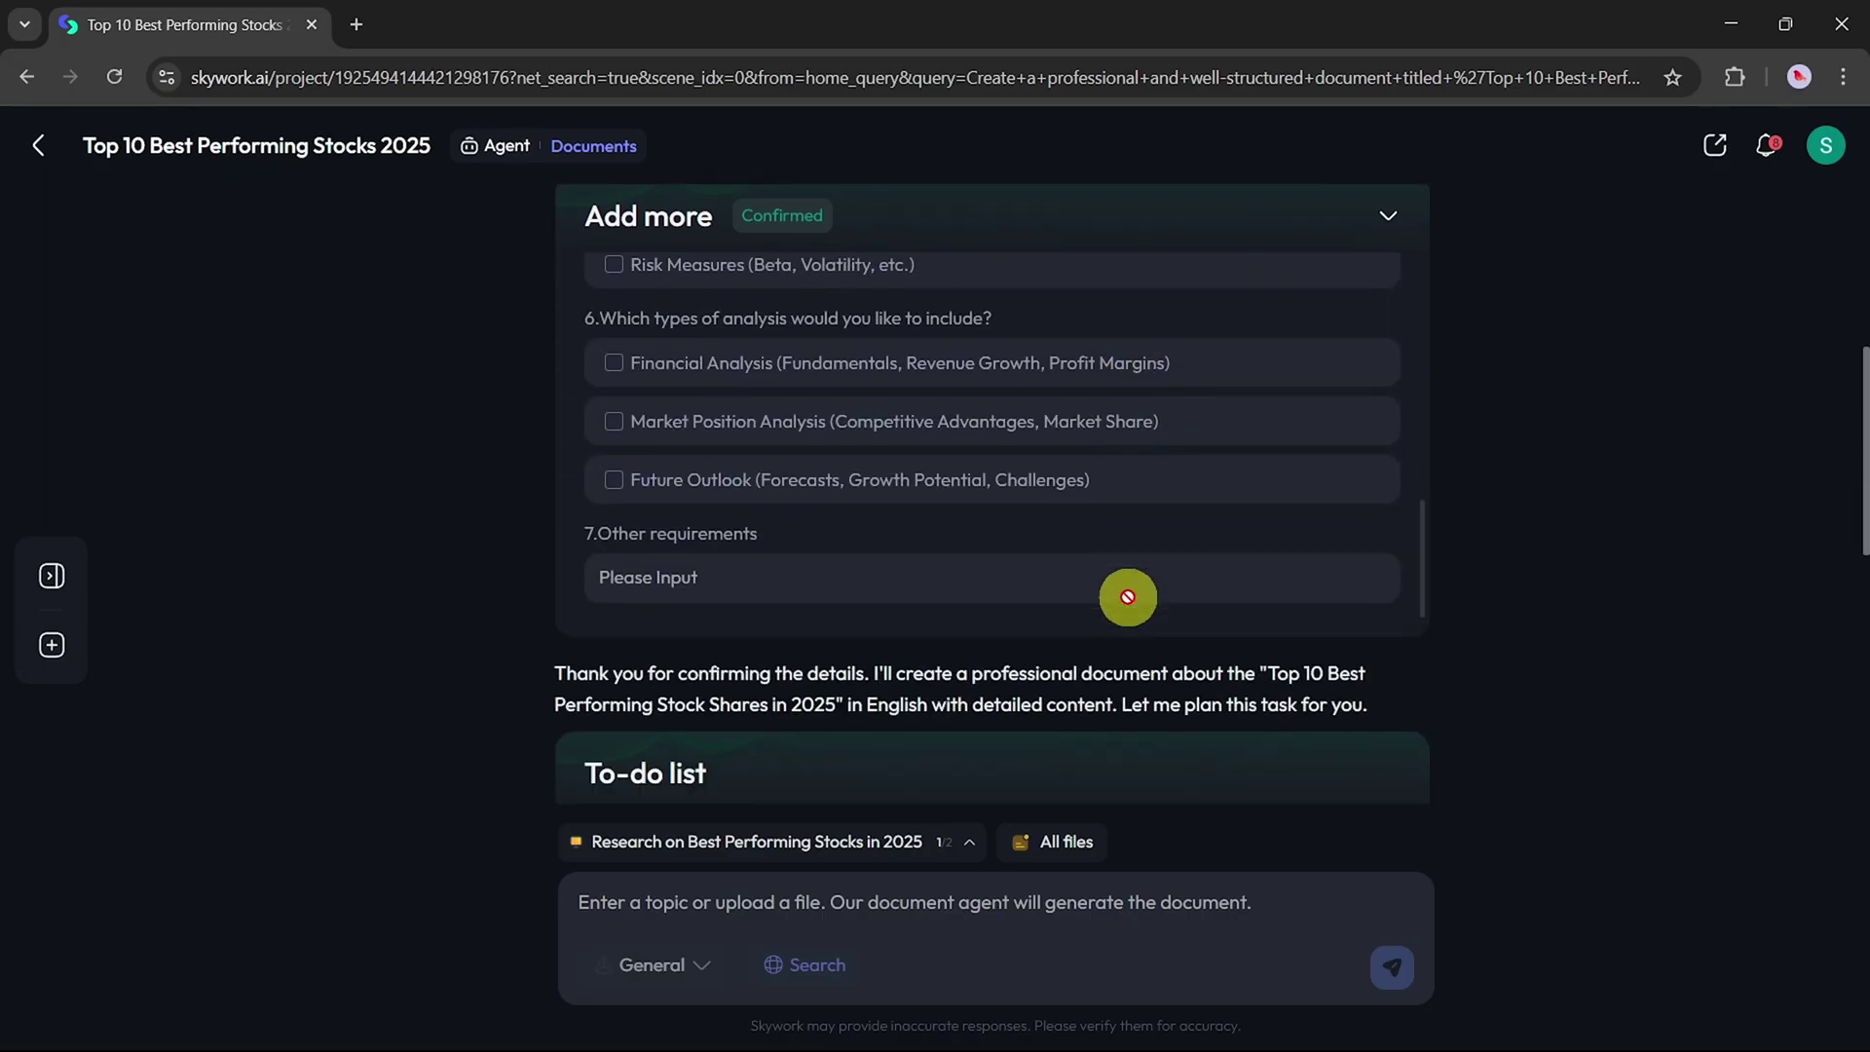
scroll(1128, 598, "down", 8)
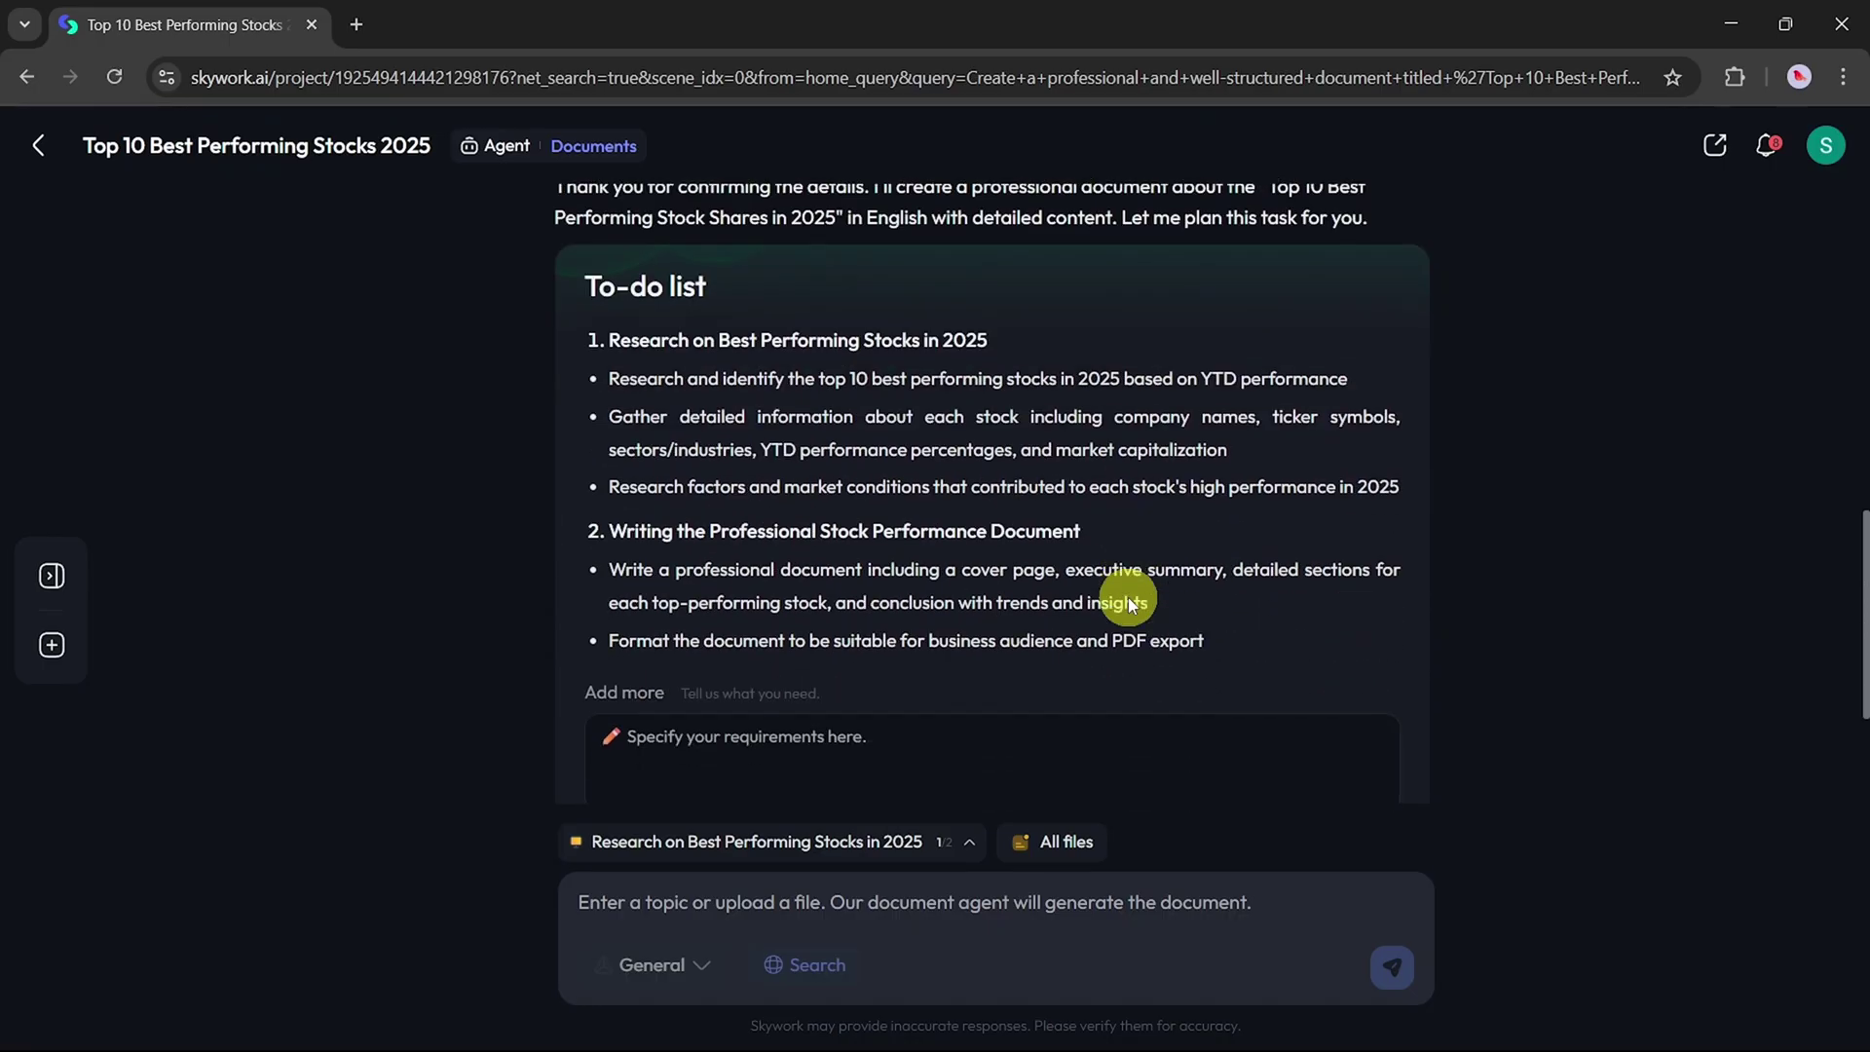
scroll(1128, 598, "down", 2)
scroll(1128, 599, "down", 2)
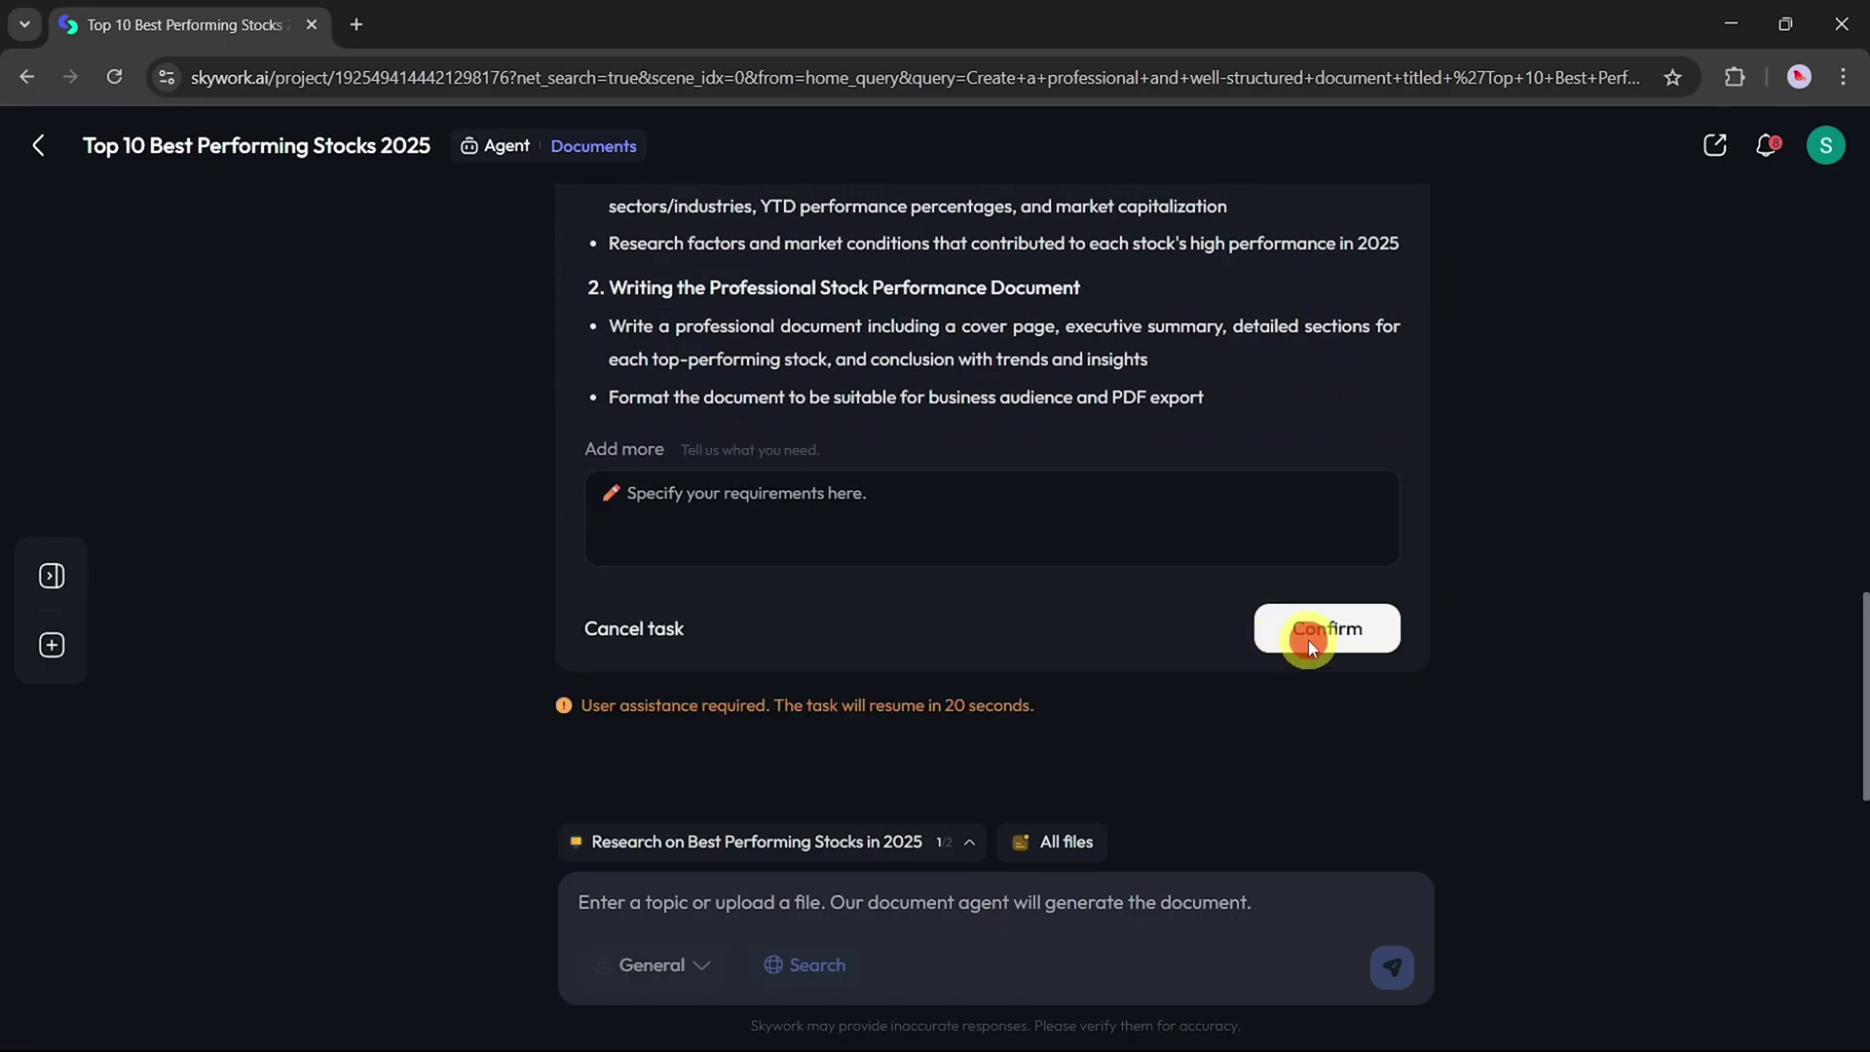
left_click(1308, 640)
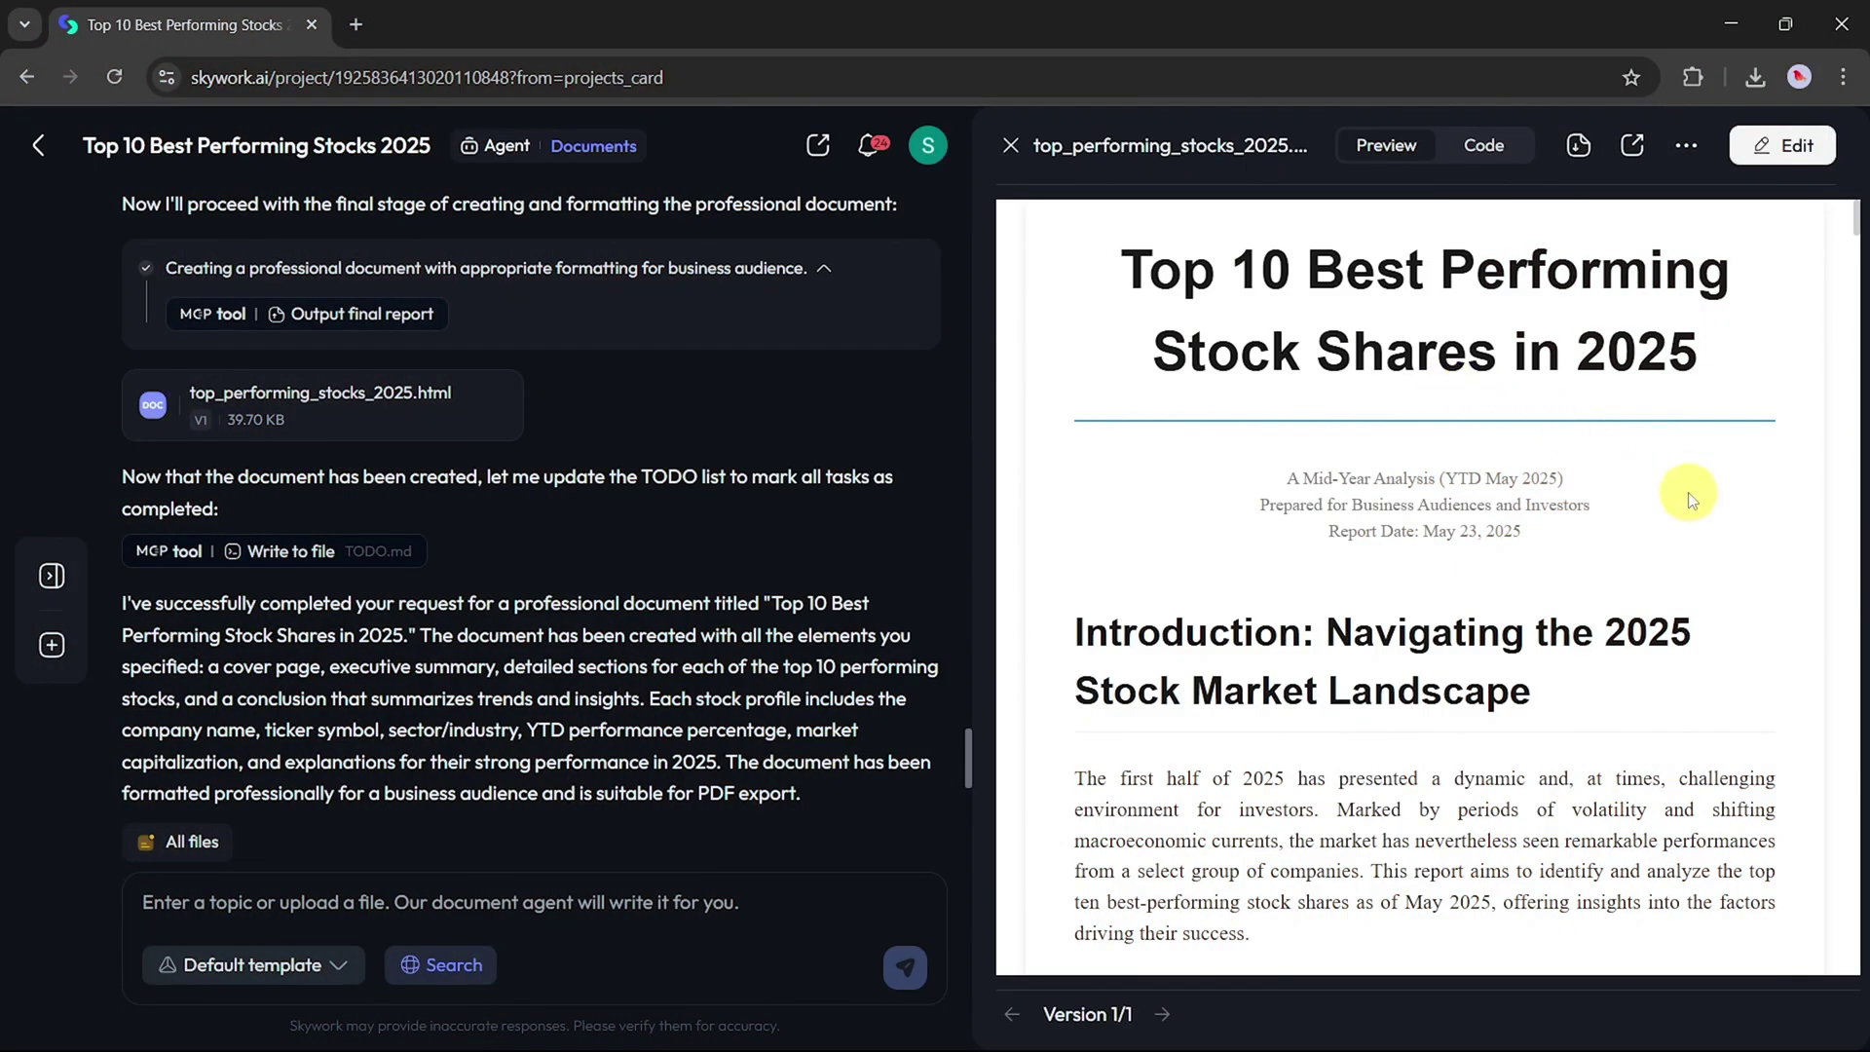
Step: Scroll the finished stocks report through its YTD chart and stock profiles to the closing notes
scroll(1687, 493, "down", 3)
scroll(1690, 492, "down", 6)
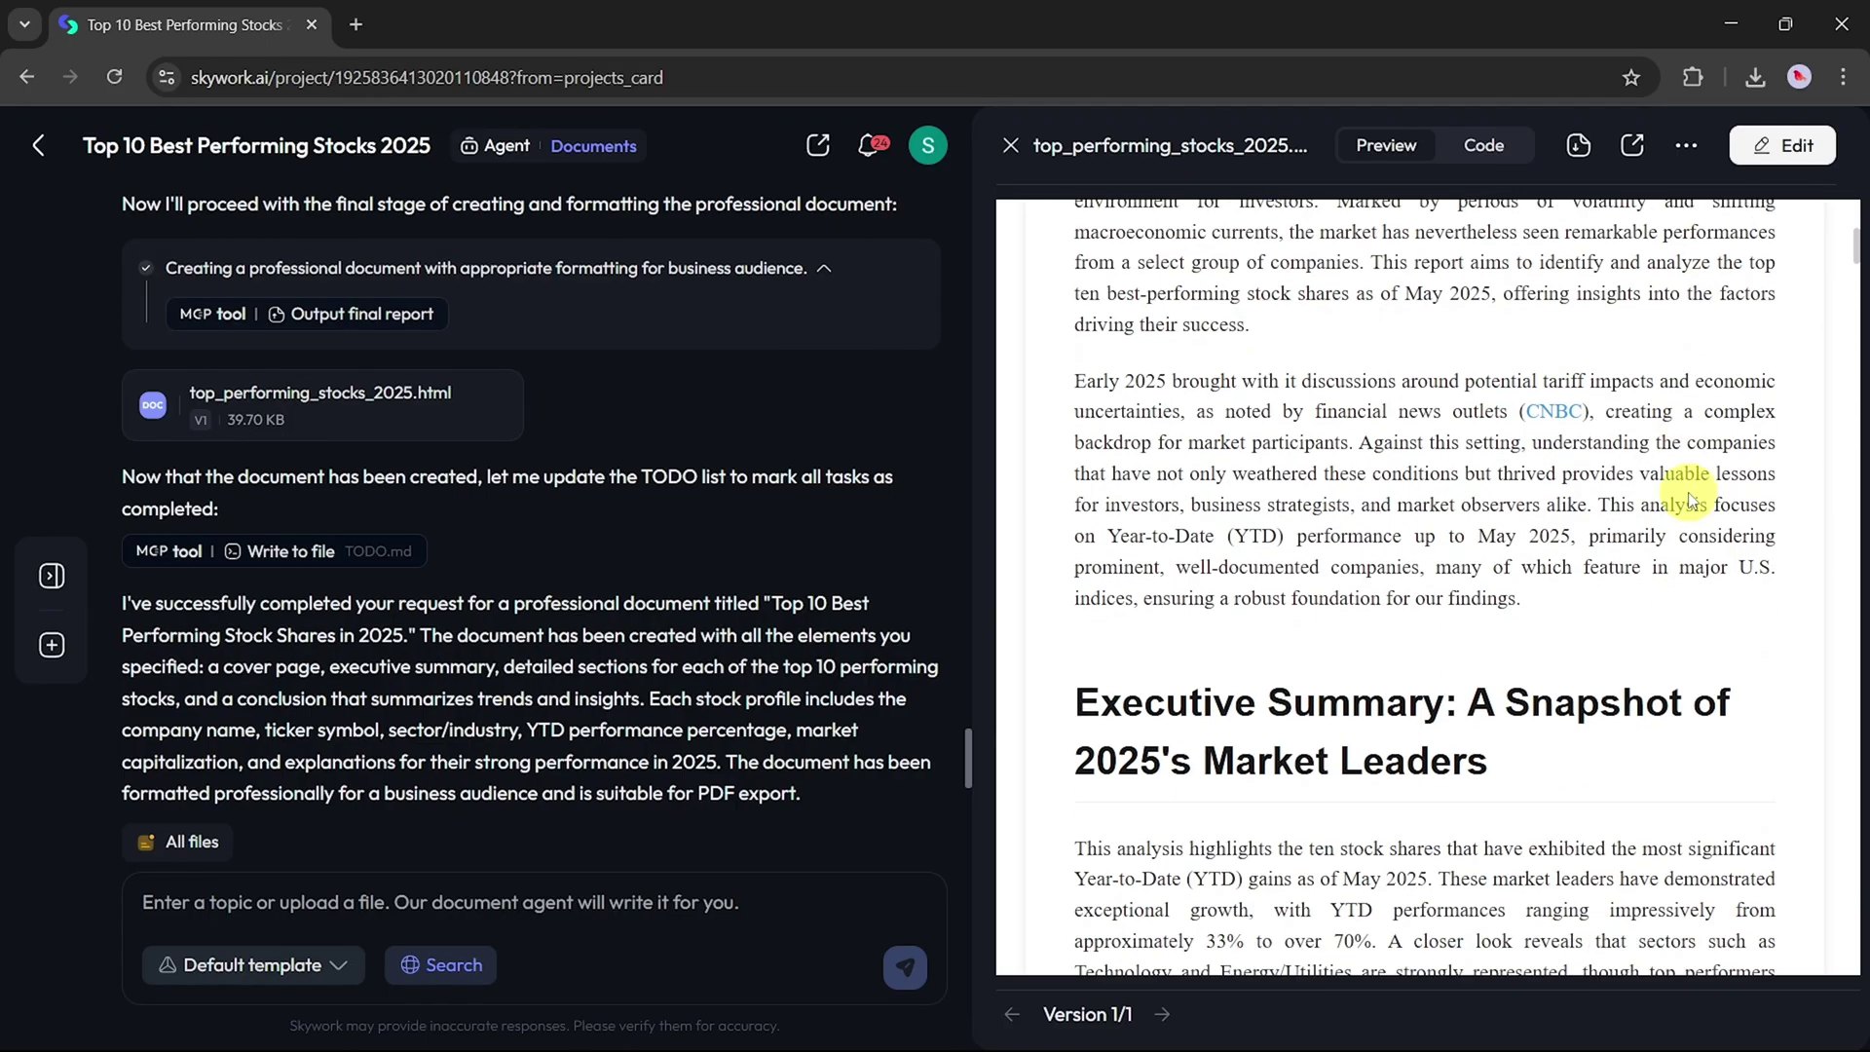
scroll(1690, 496, "down", 8)
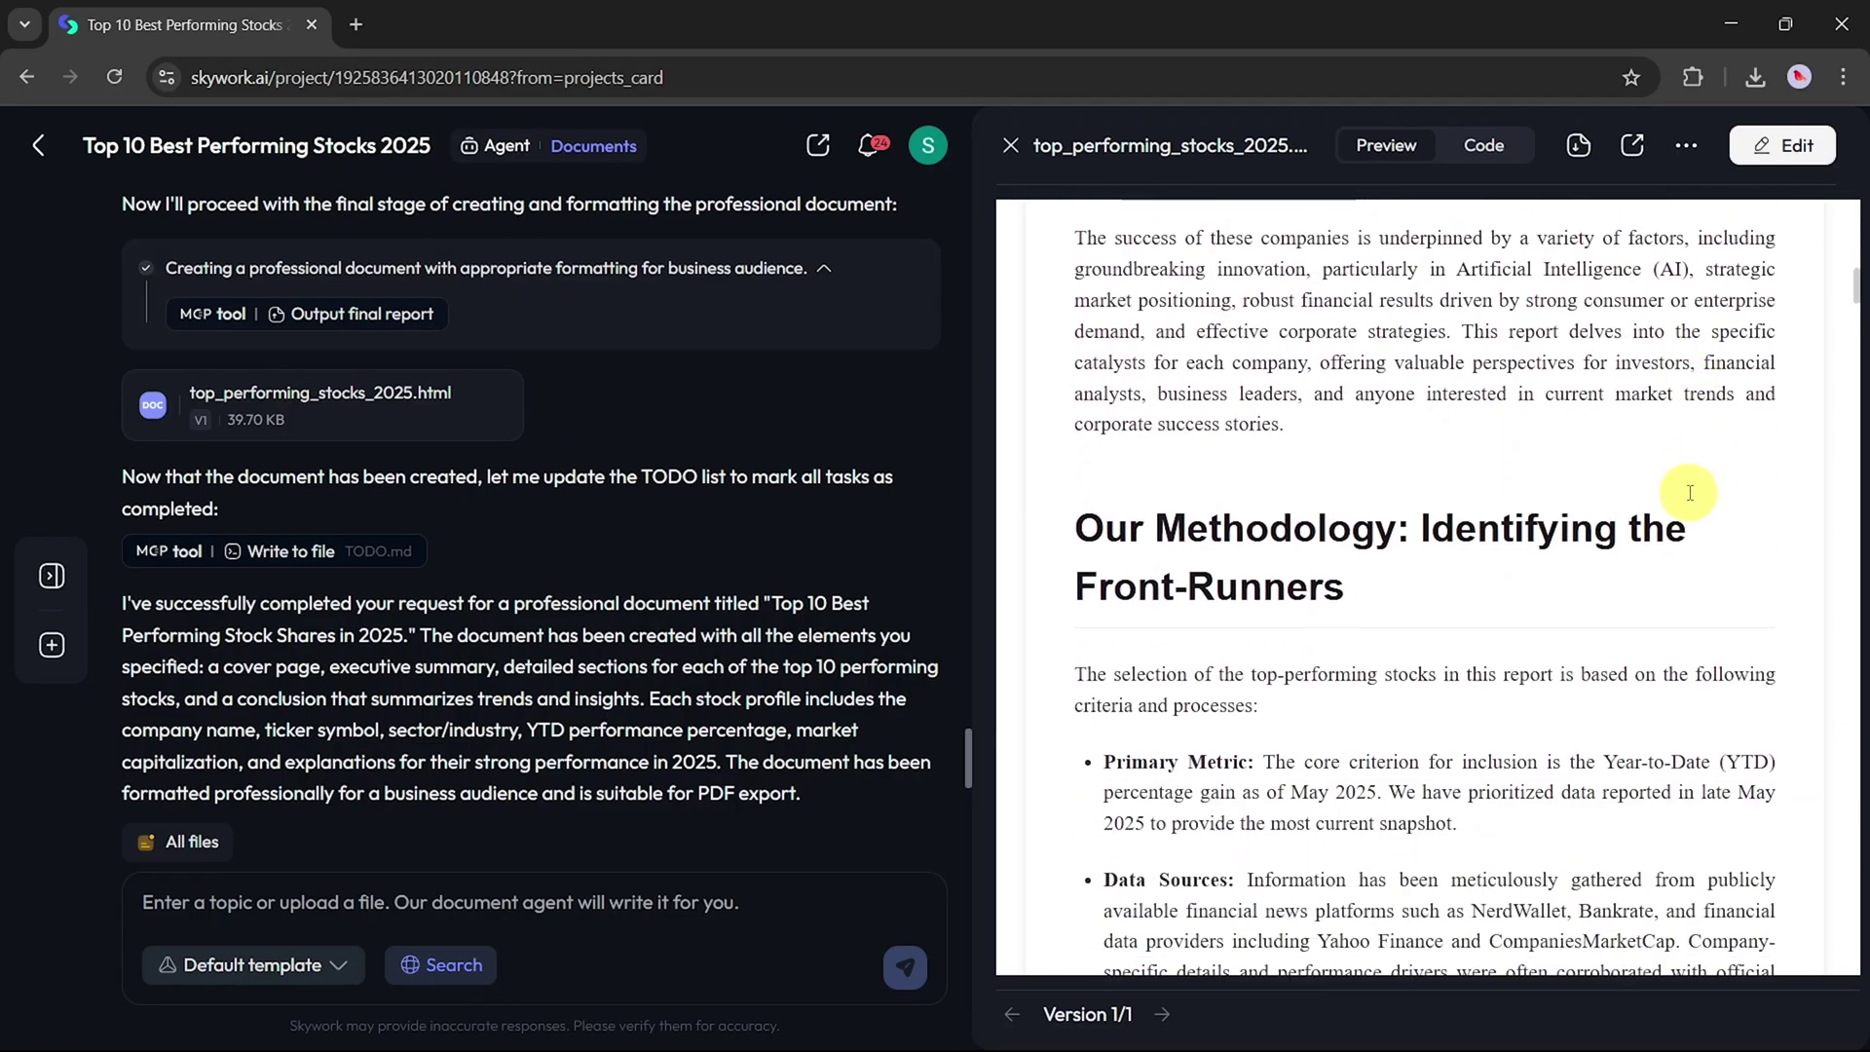
scroll(1687, 493, "down", 6)
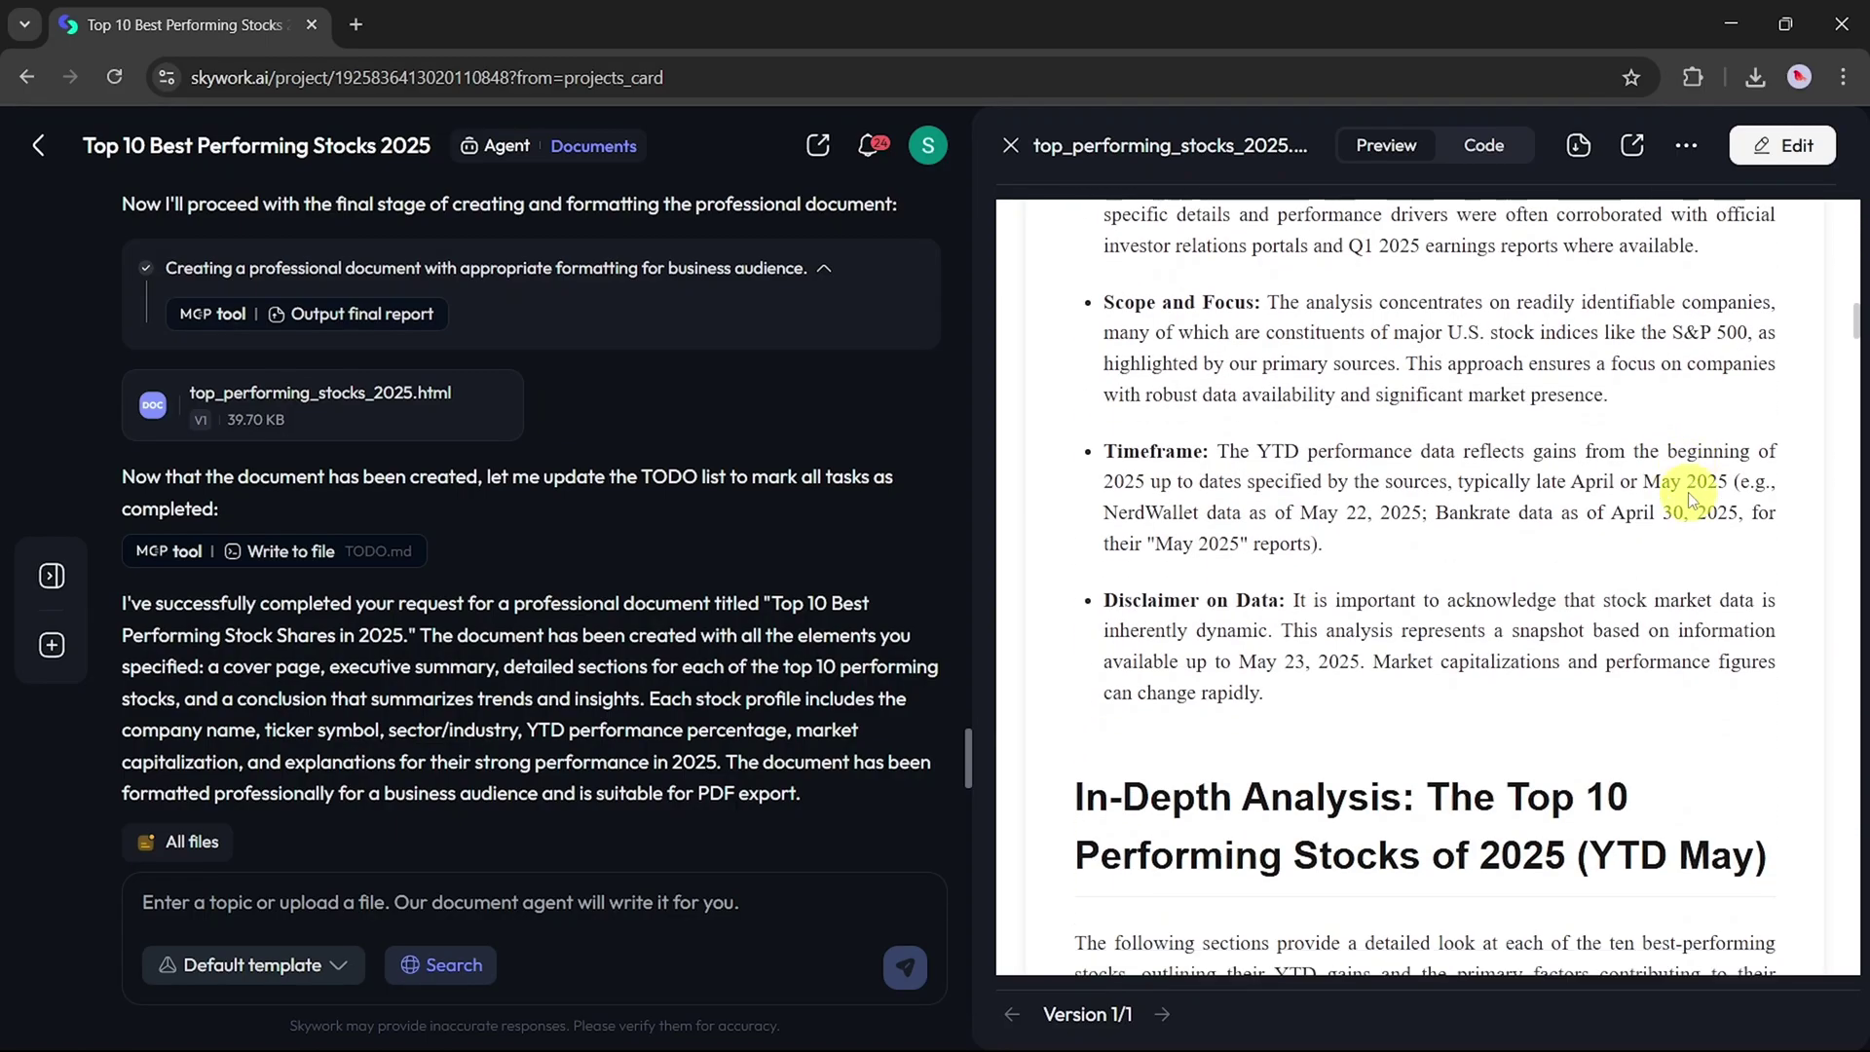
scroll(1688, 492, "down", 9)
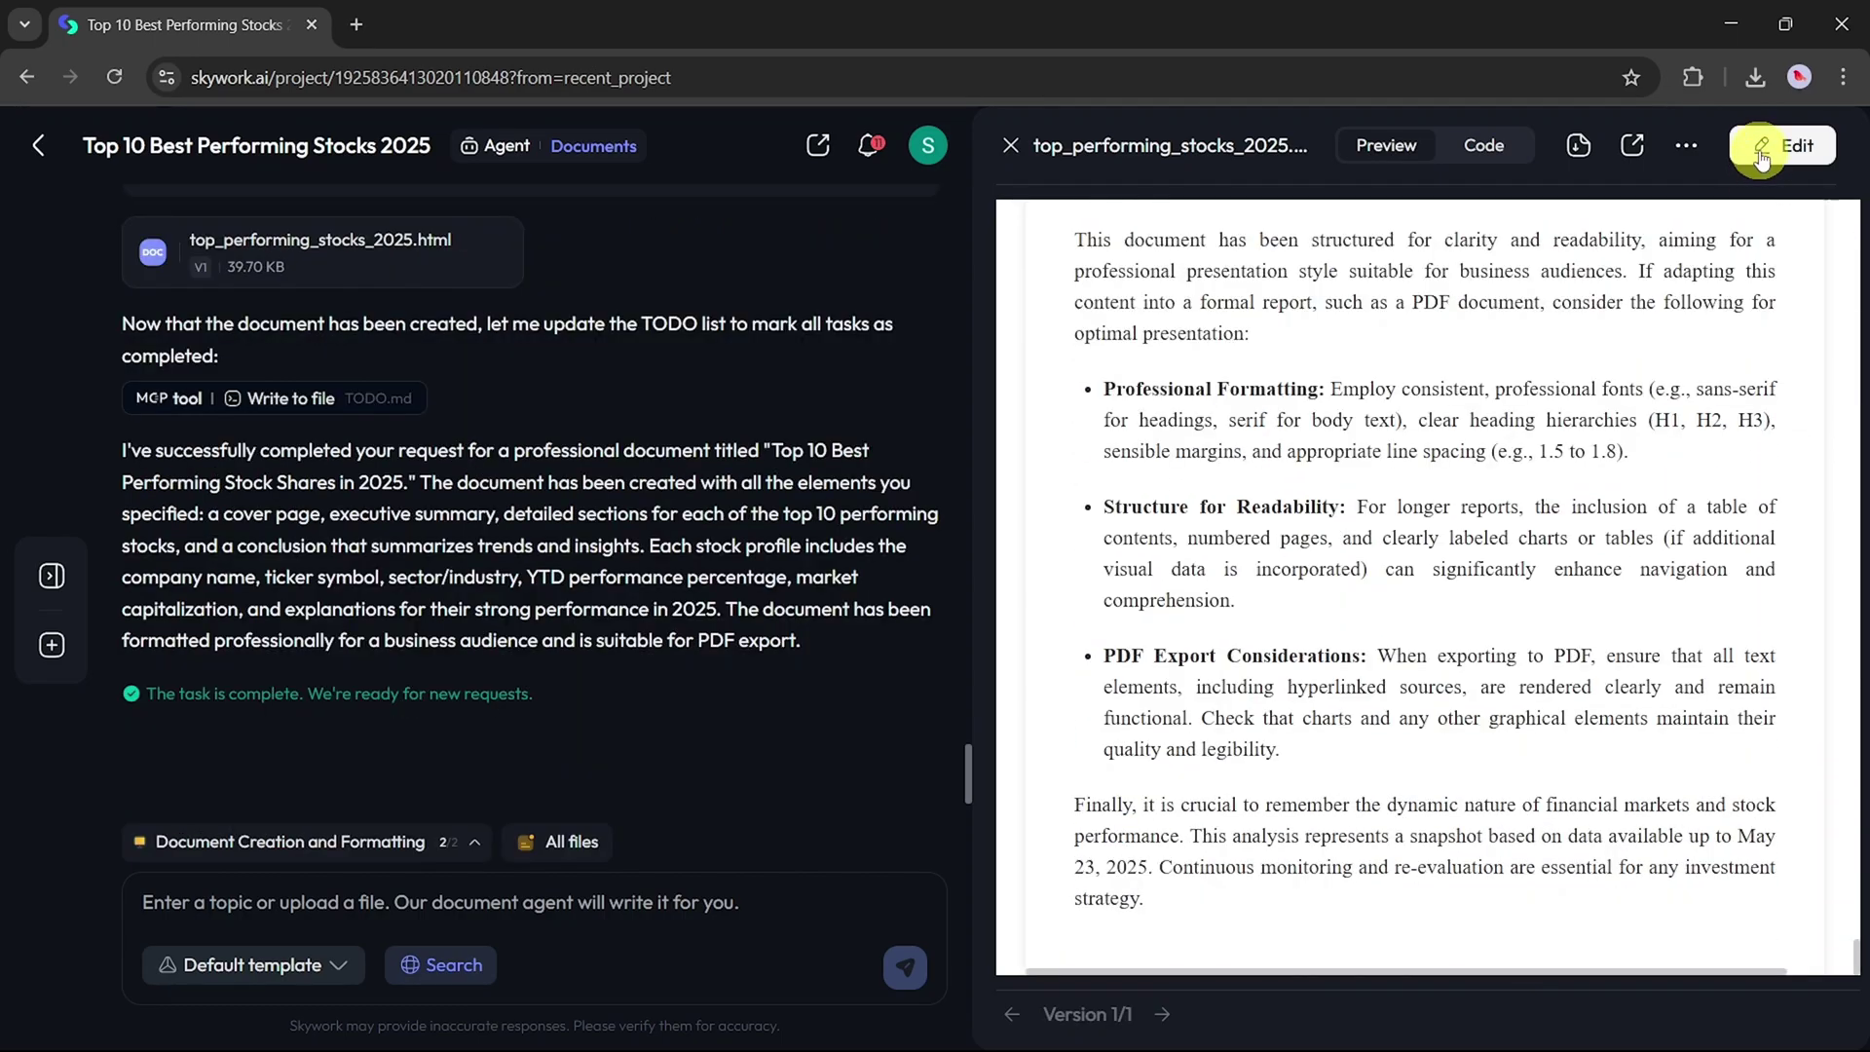
Step: Download the stocks report in HTML format as top_performing_stocks_2025.html
left_click(1695, 148)
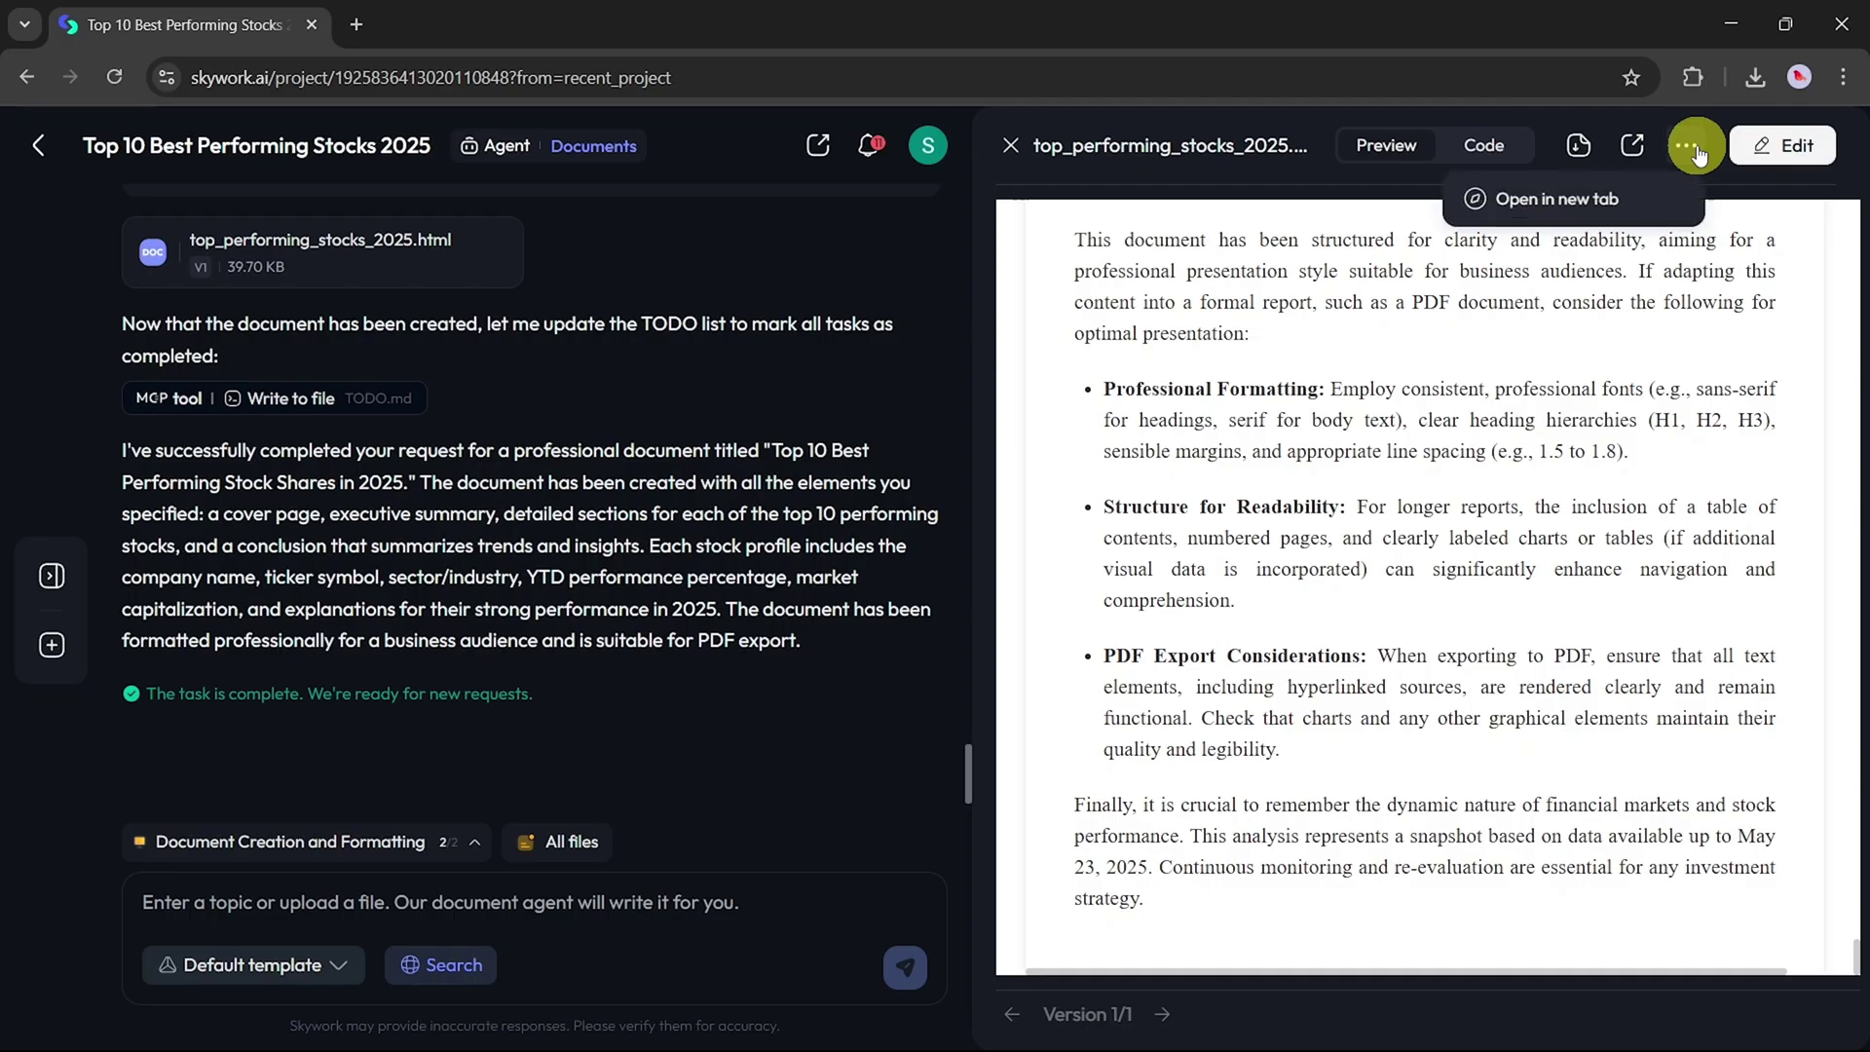
left_click(1640, 146)
left_click(1640, 144)
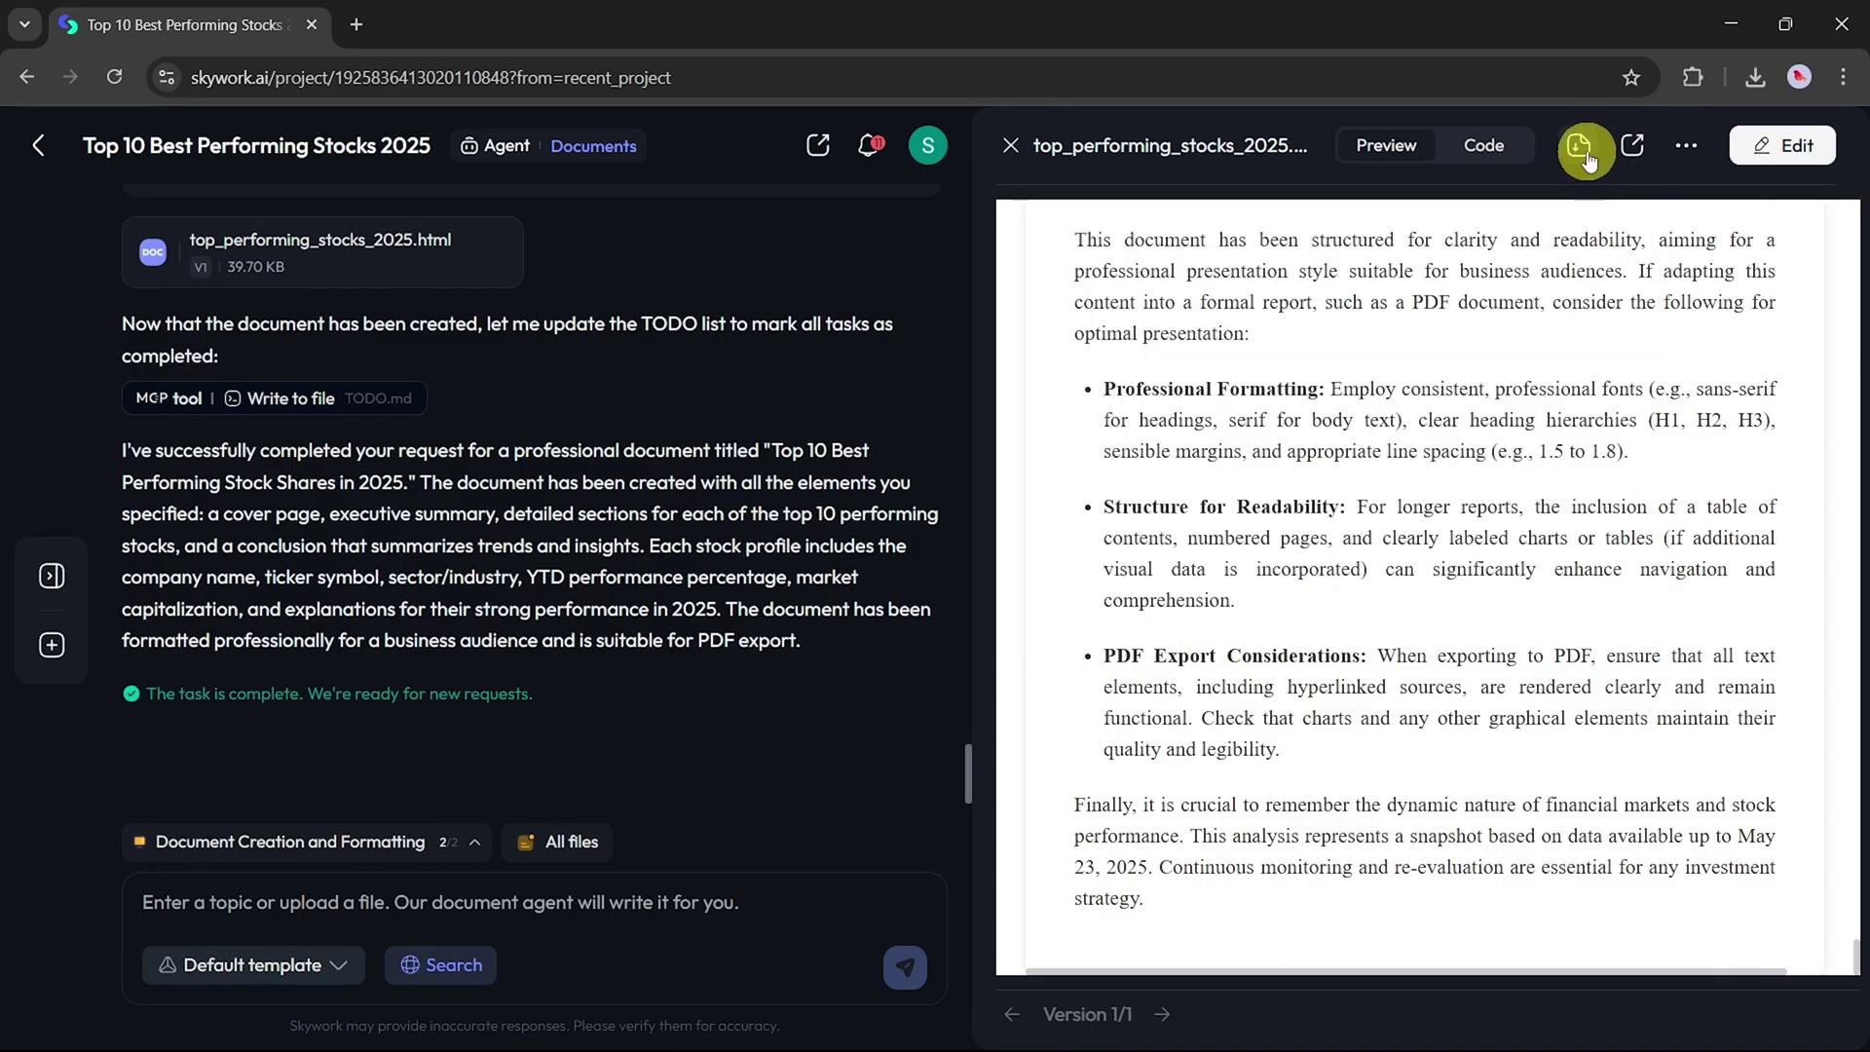
left_click(1585, 153)
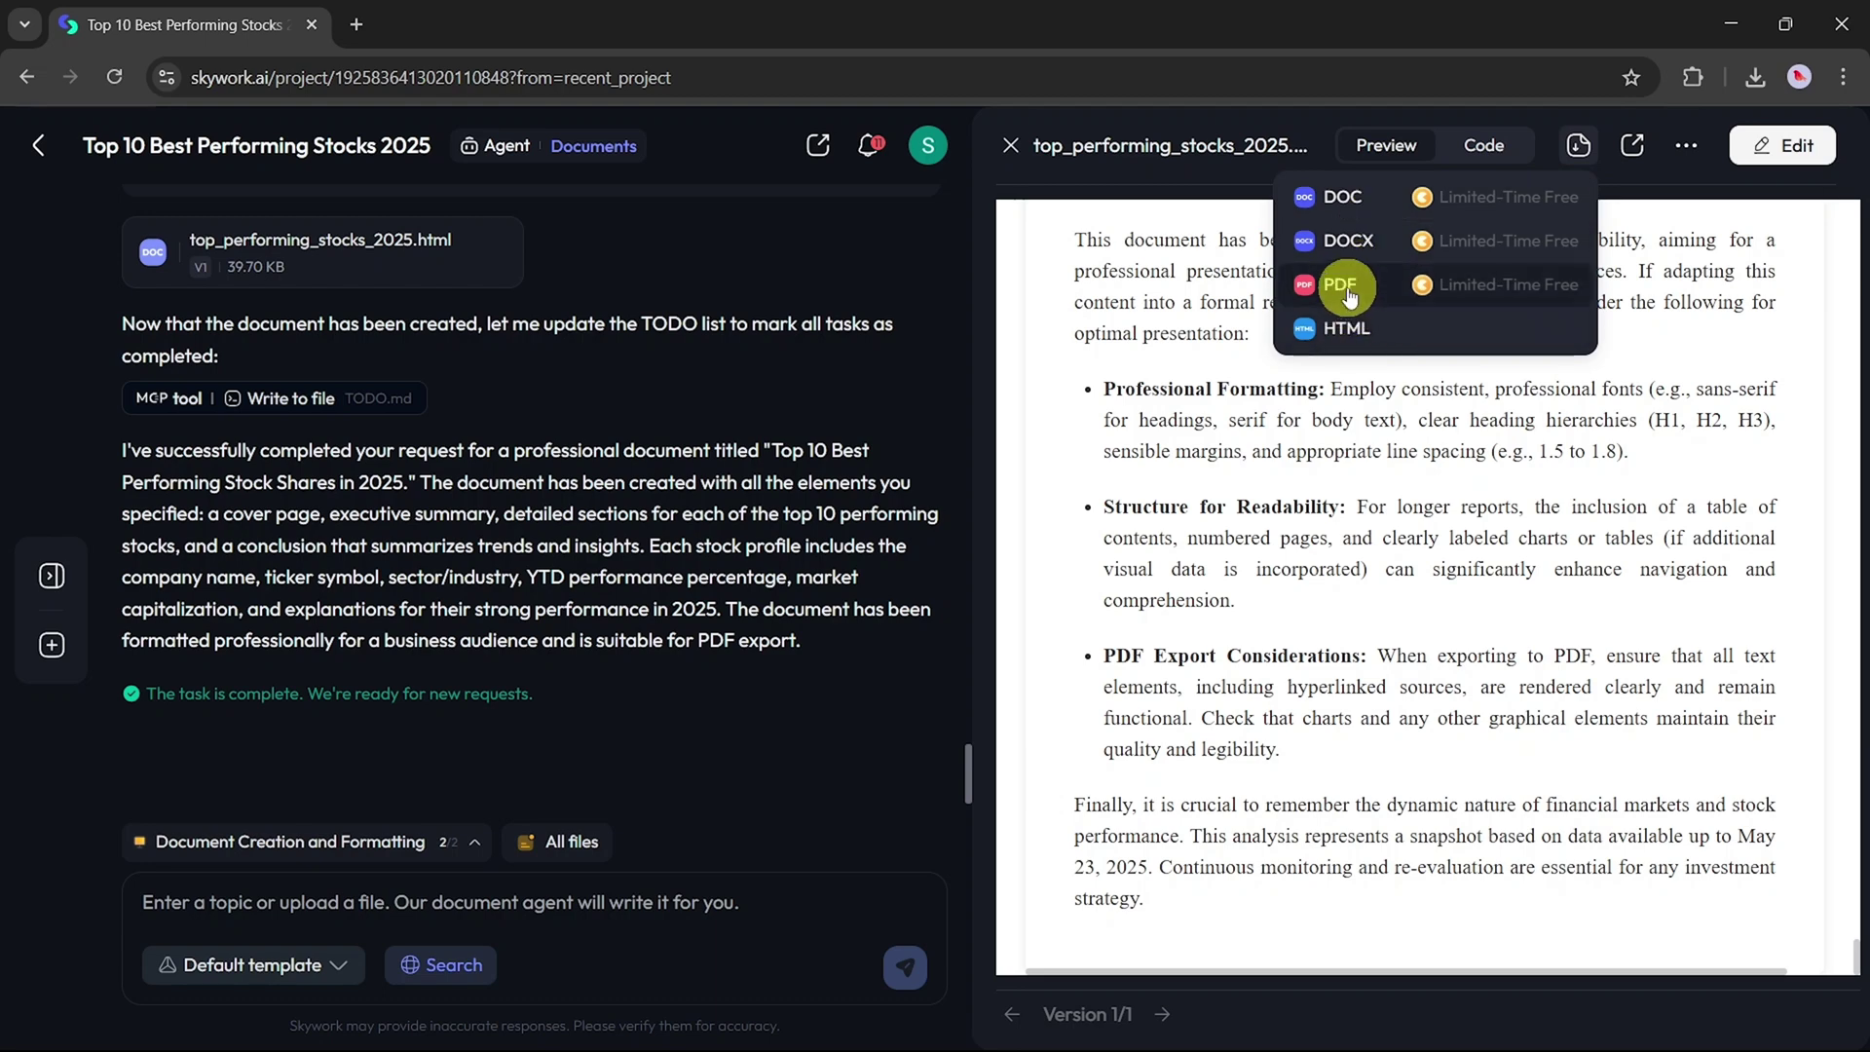
left_click(1348, 327)
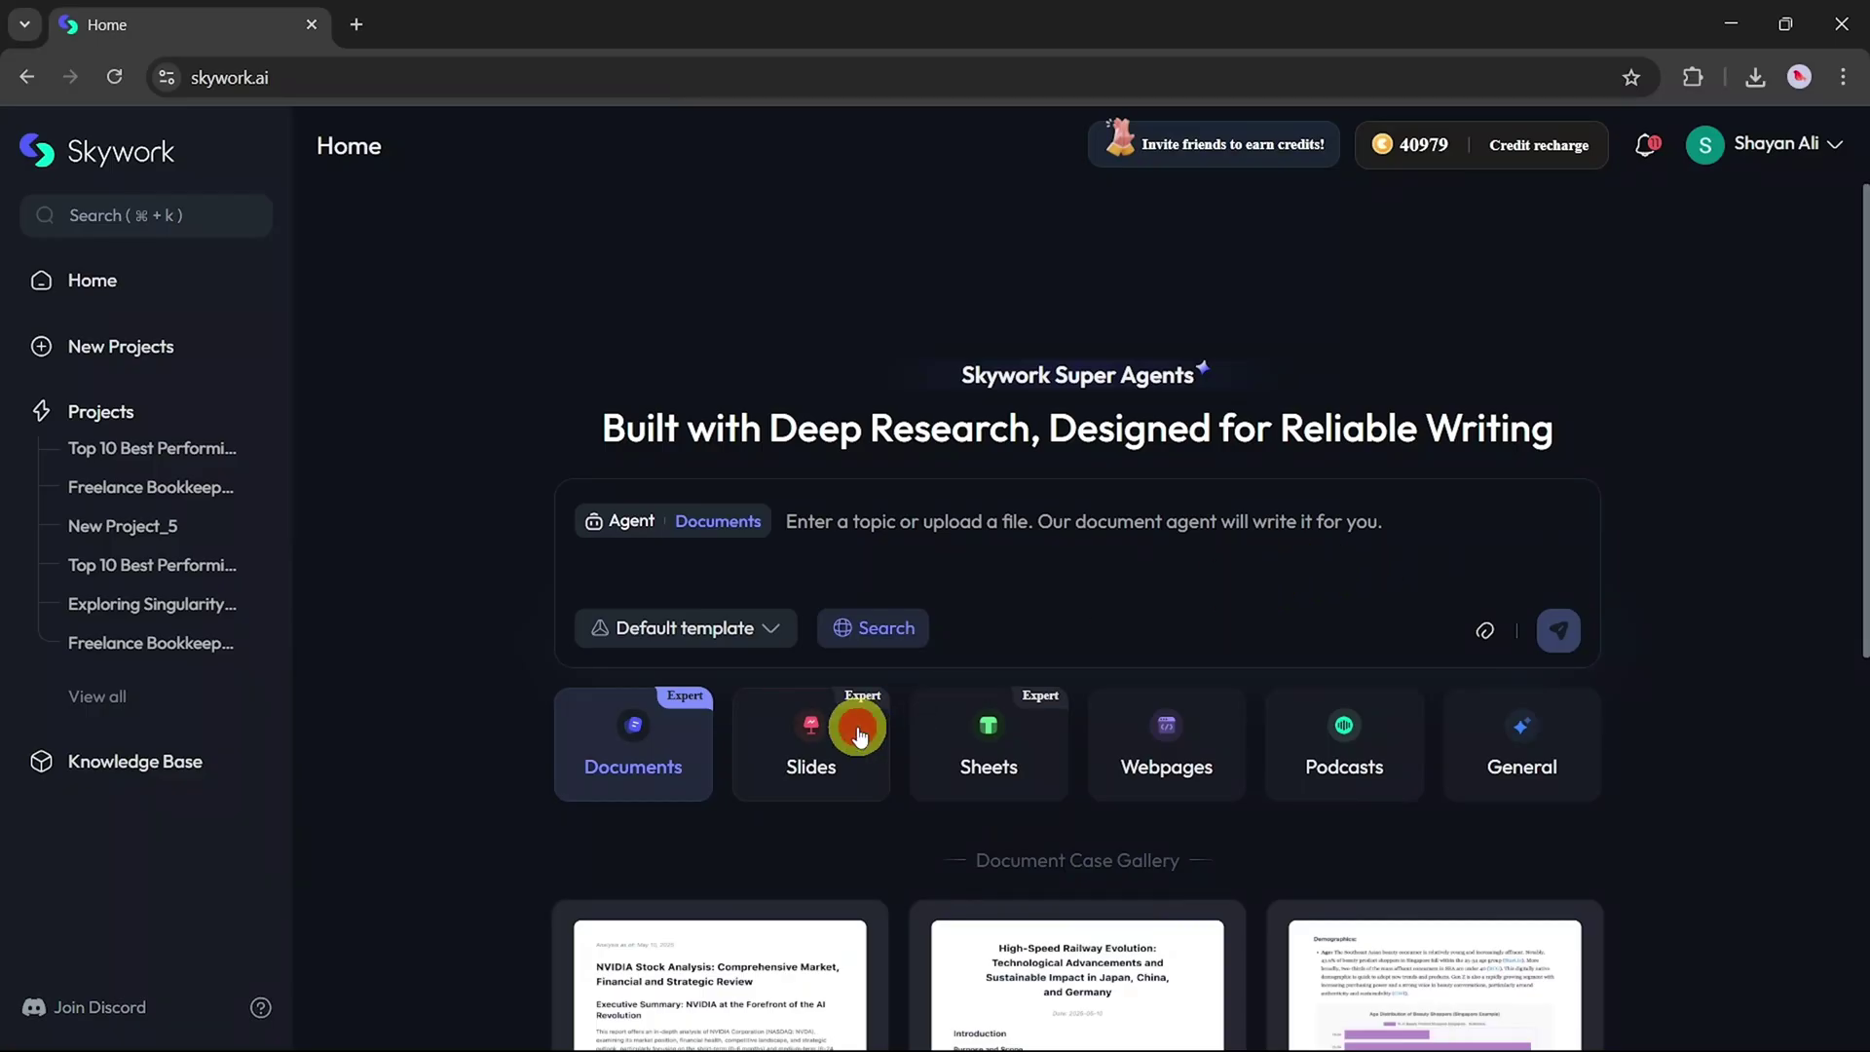
Step: Select Slides with the General template and paste the Research Proposal Presentation prompt
left_click(858, 732)
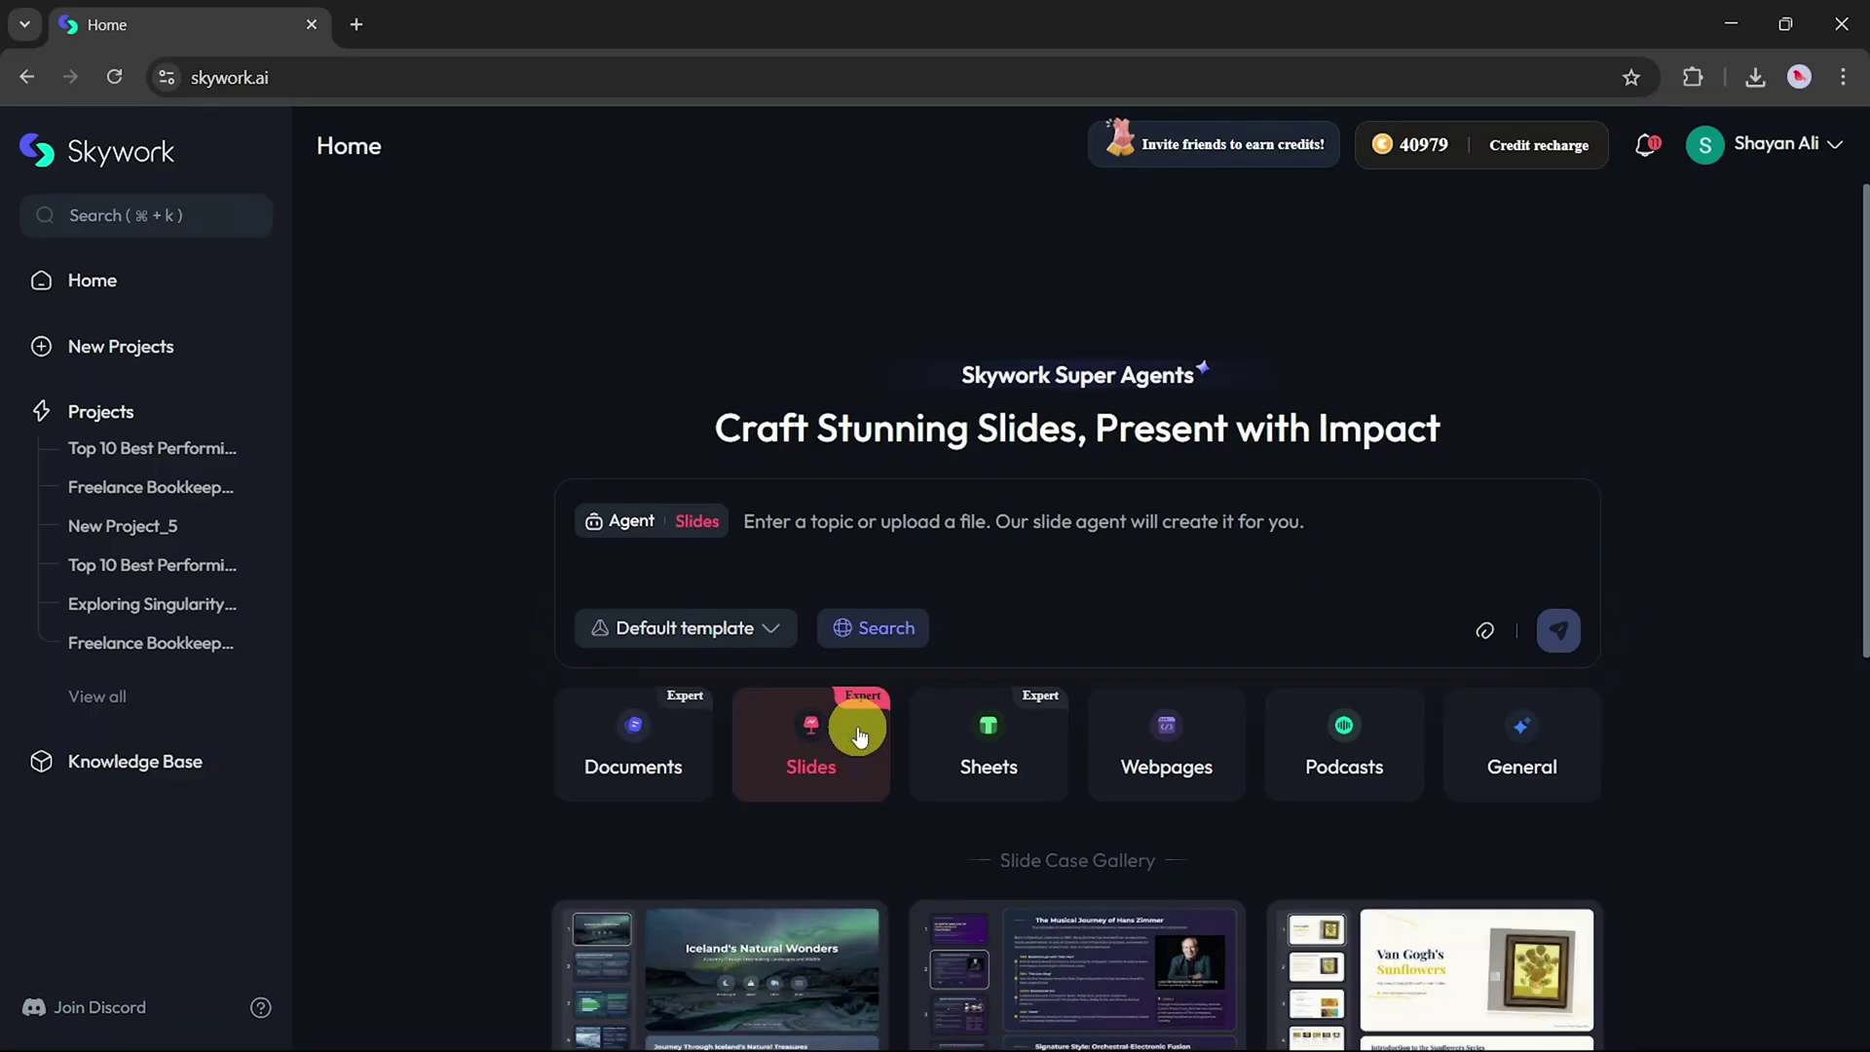
left_click(732, 627)
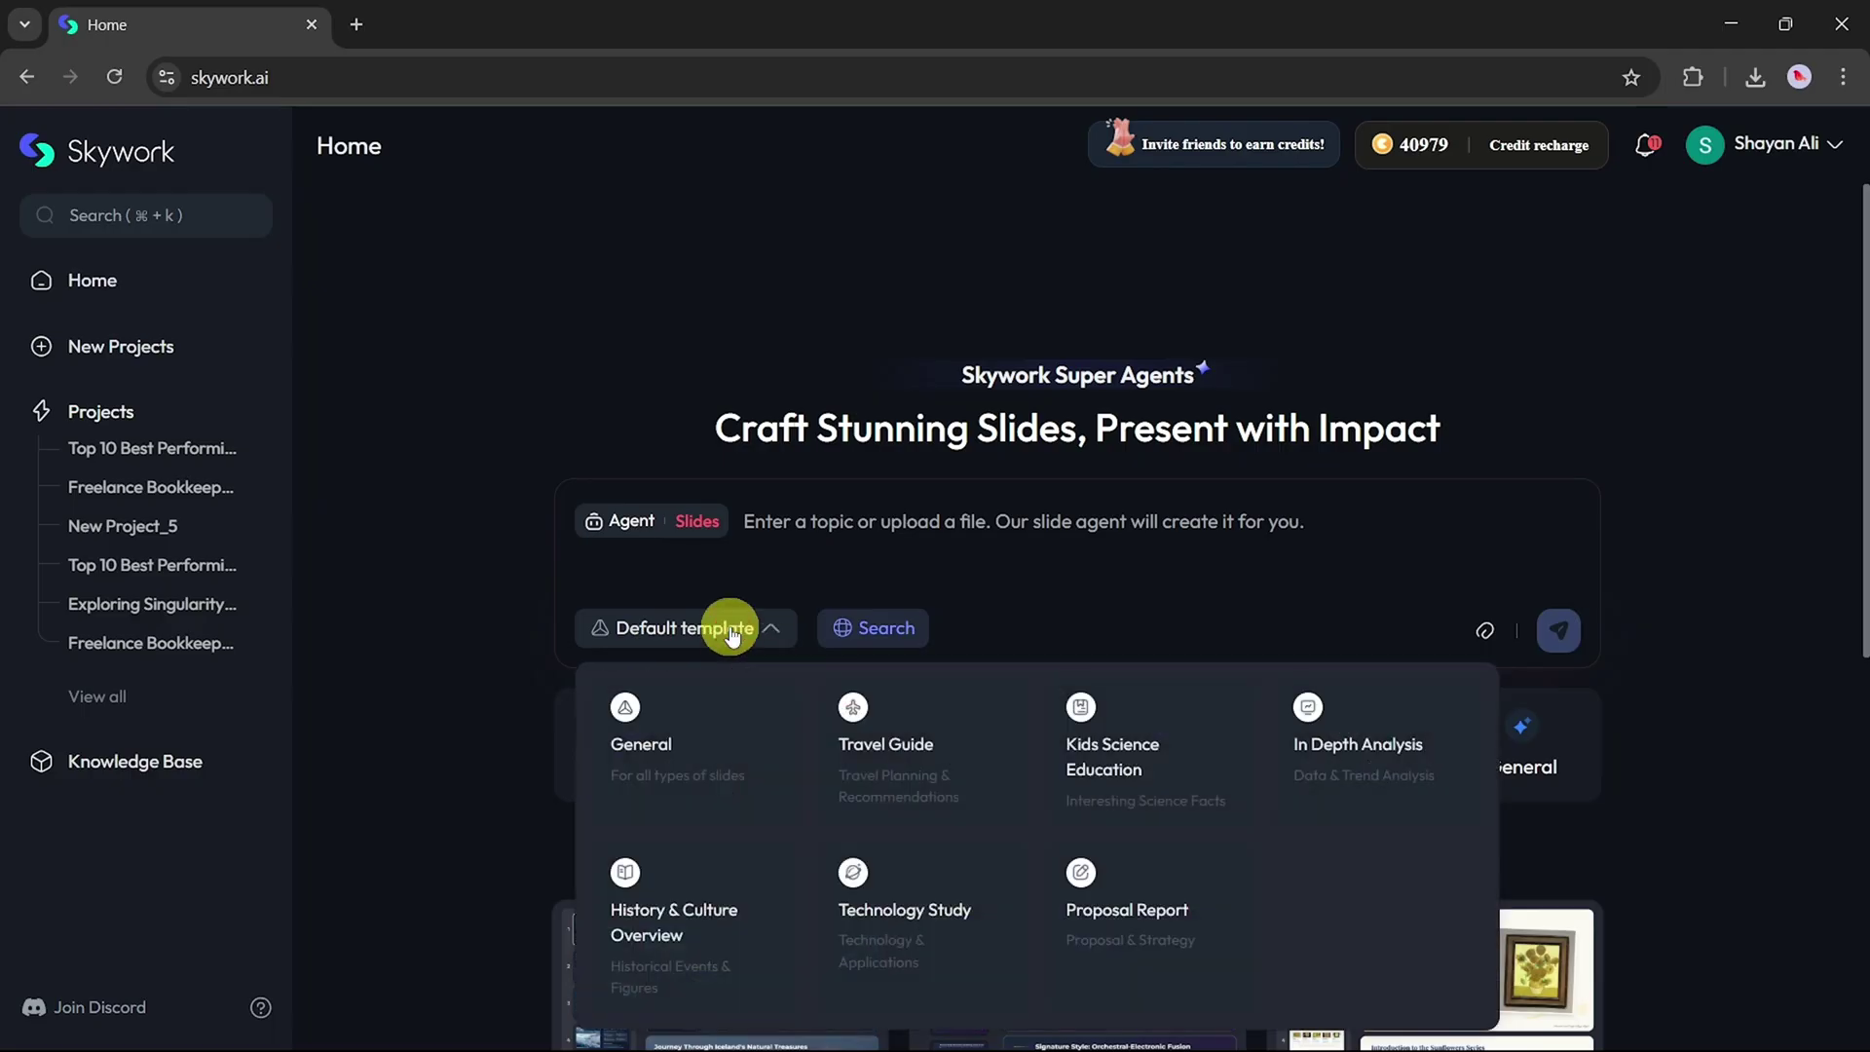
left_click(716, 779)
left_click(1236, 605)
key("ctrl+v")
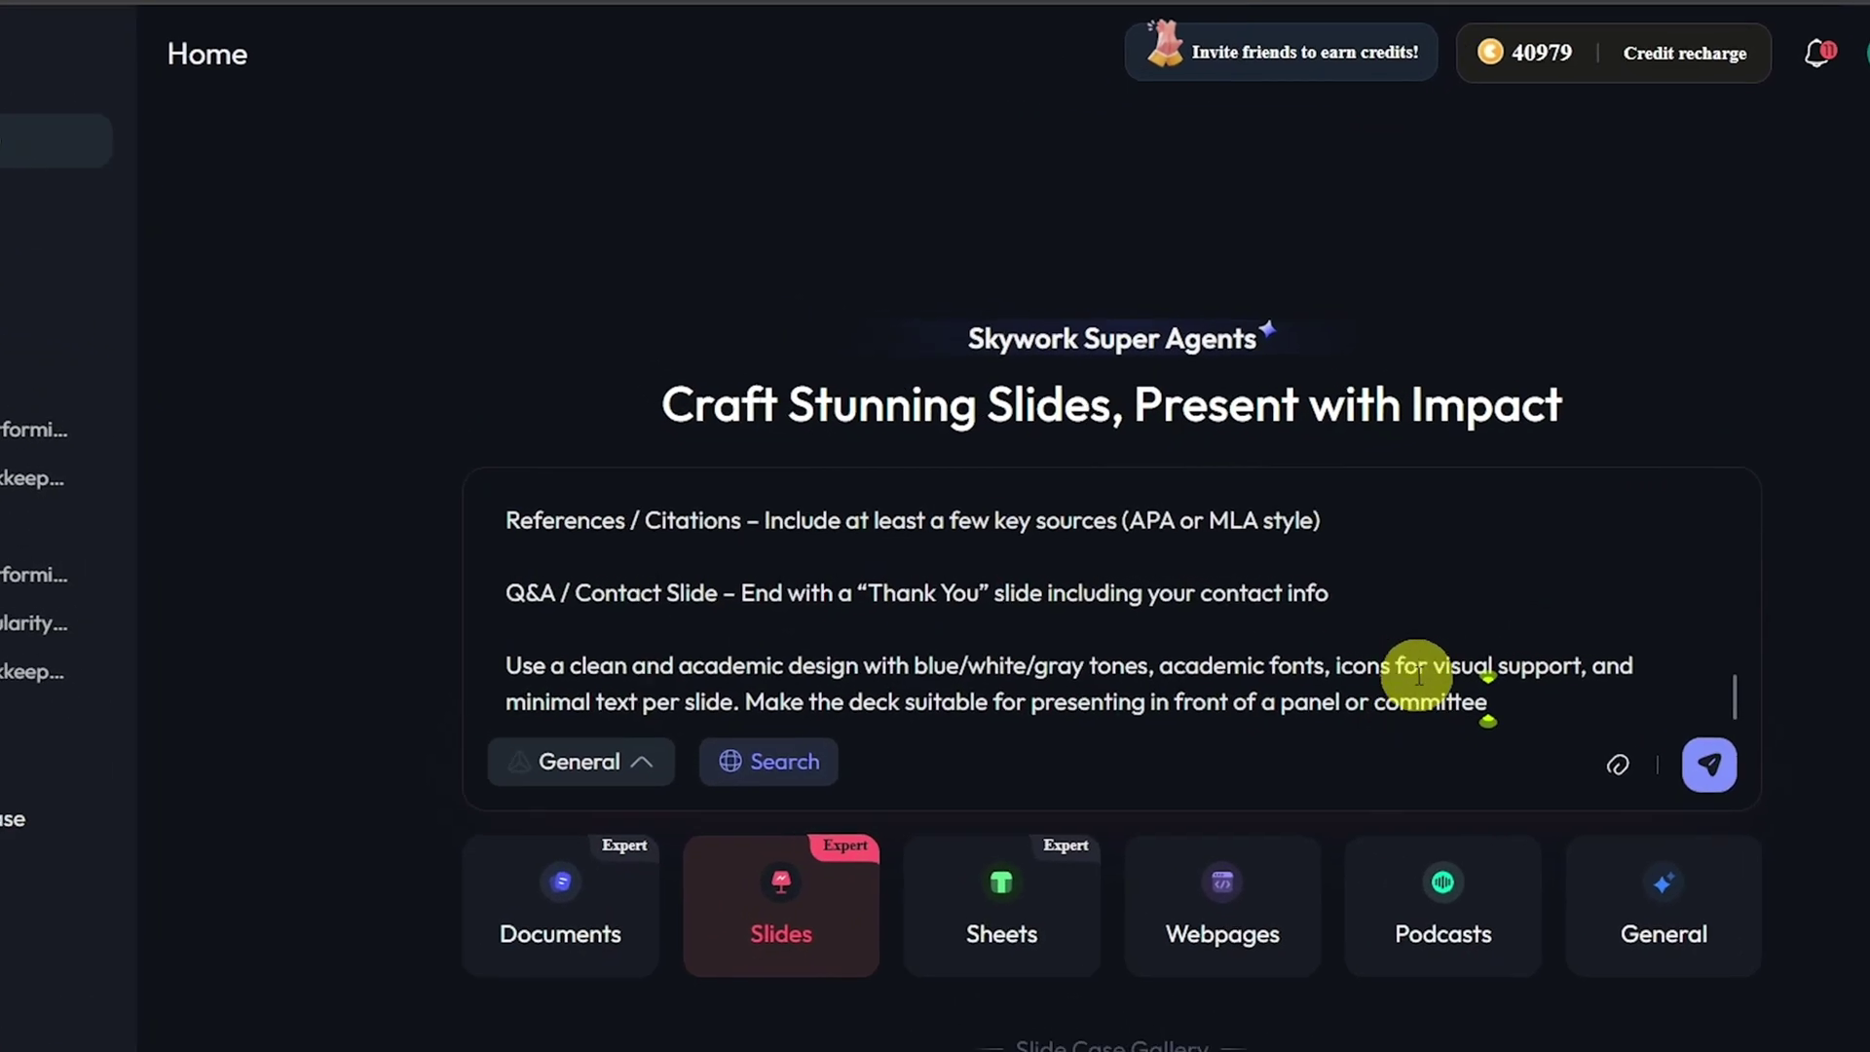
scroll(1419, 675, "up", 10)
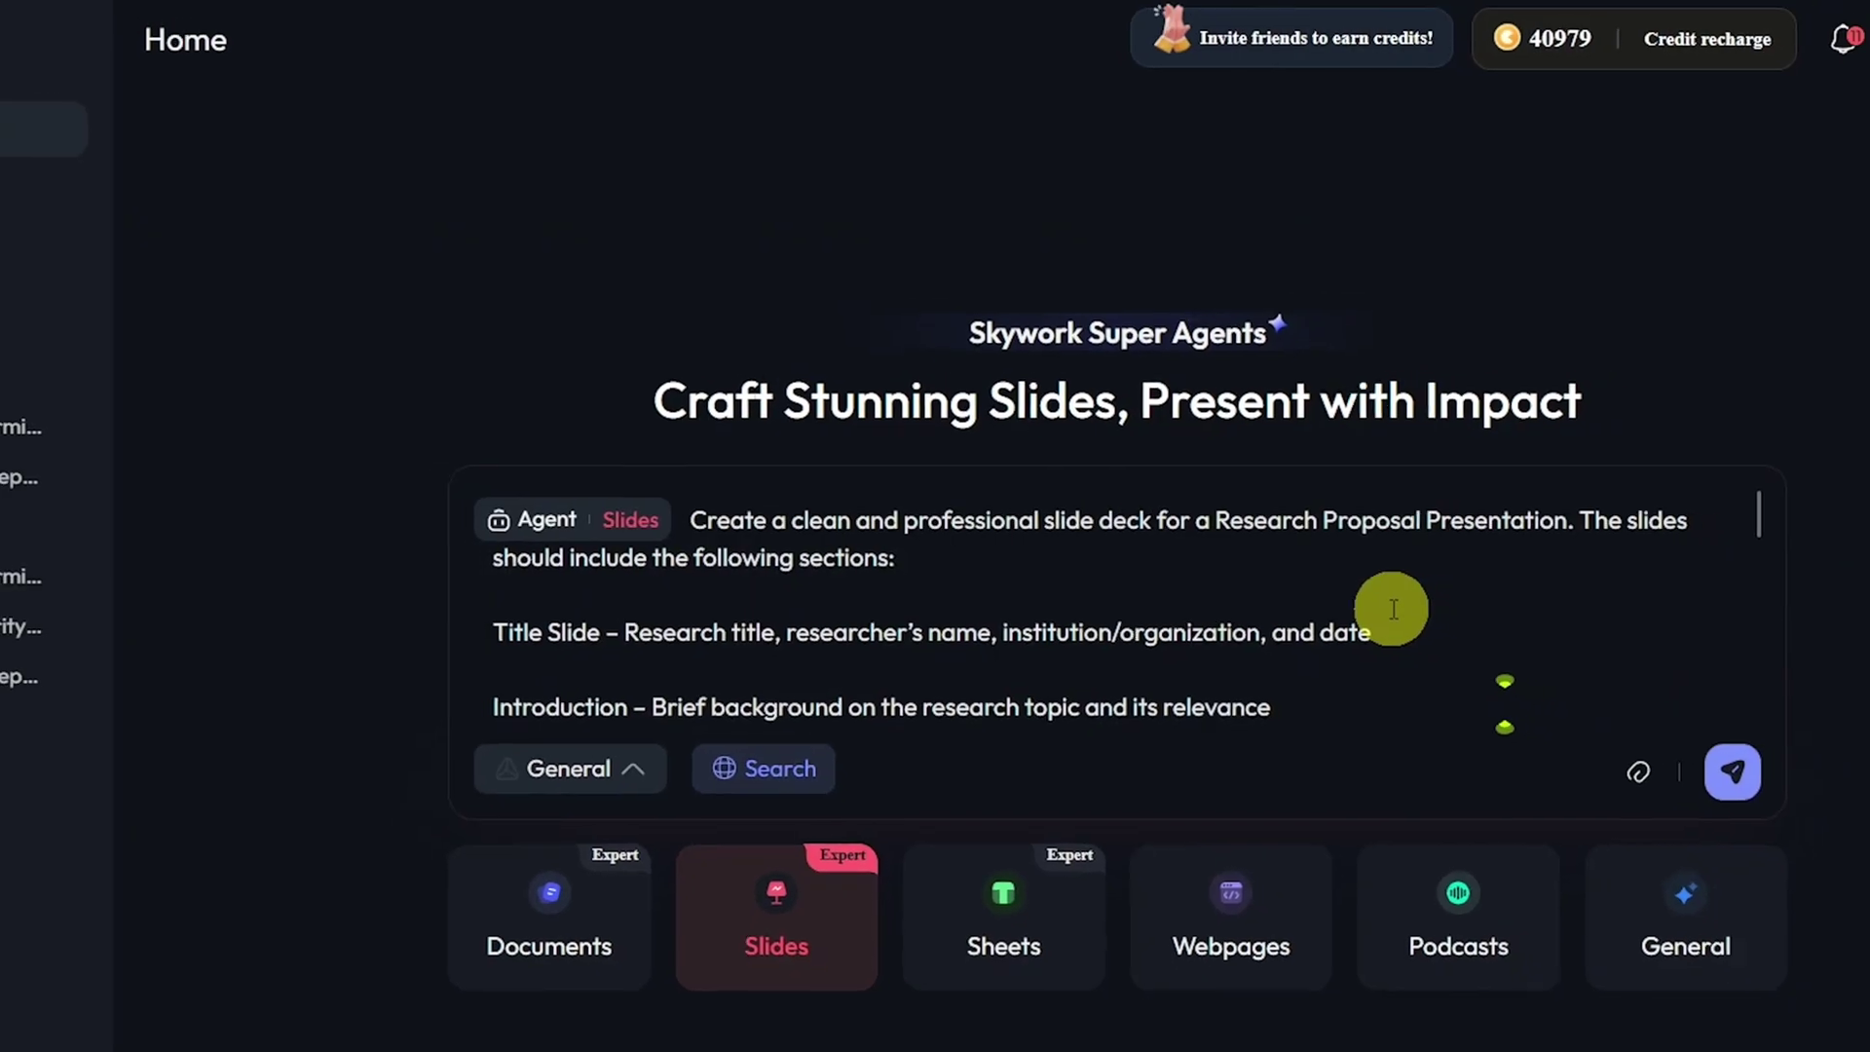
scroll(1383, 606, "down", 9)
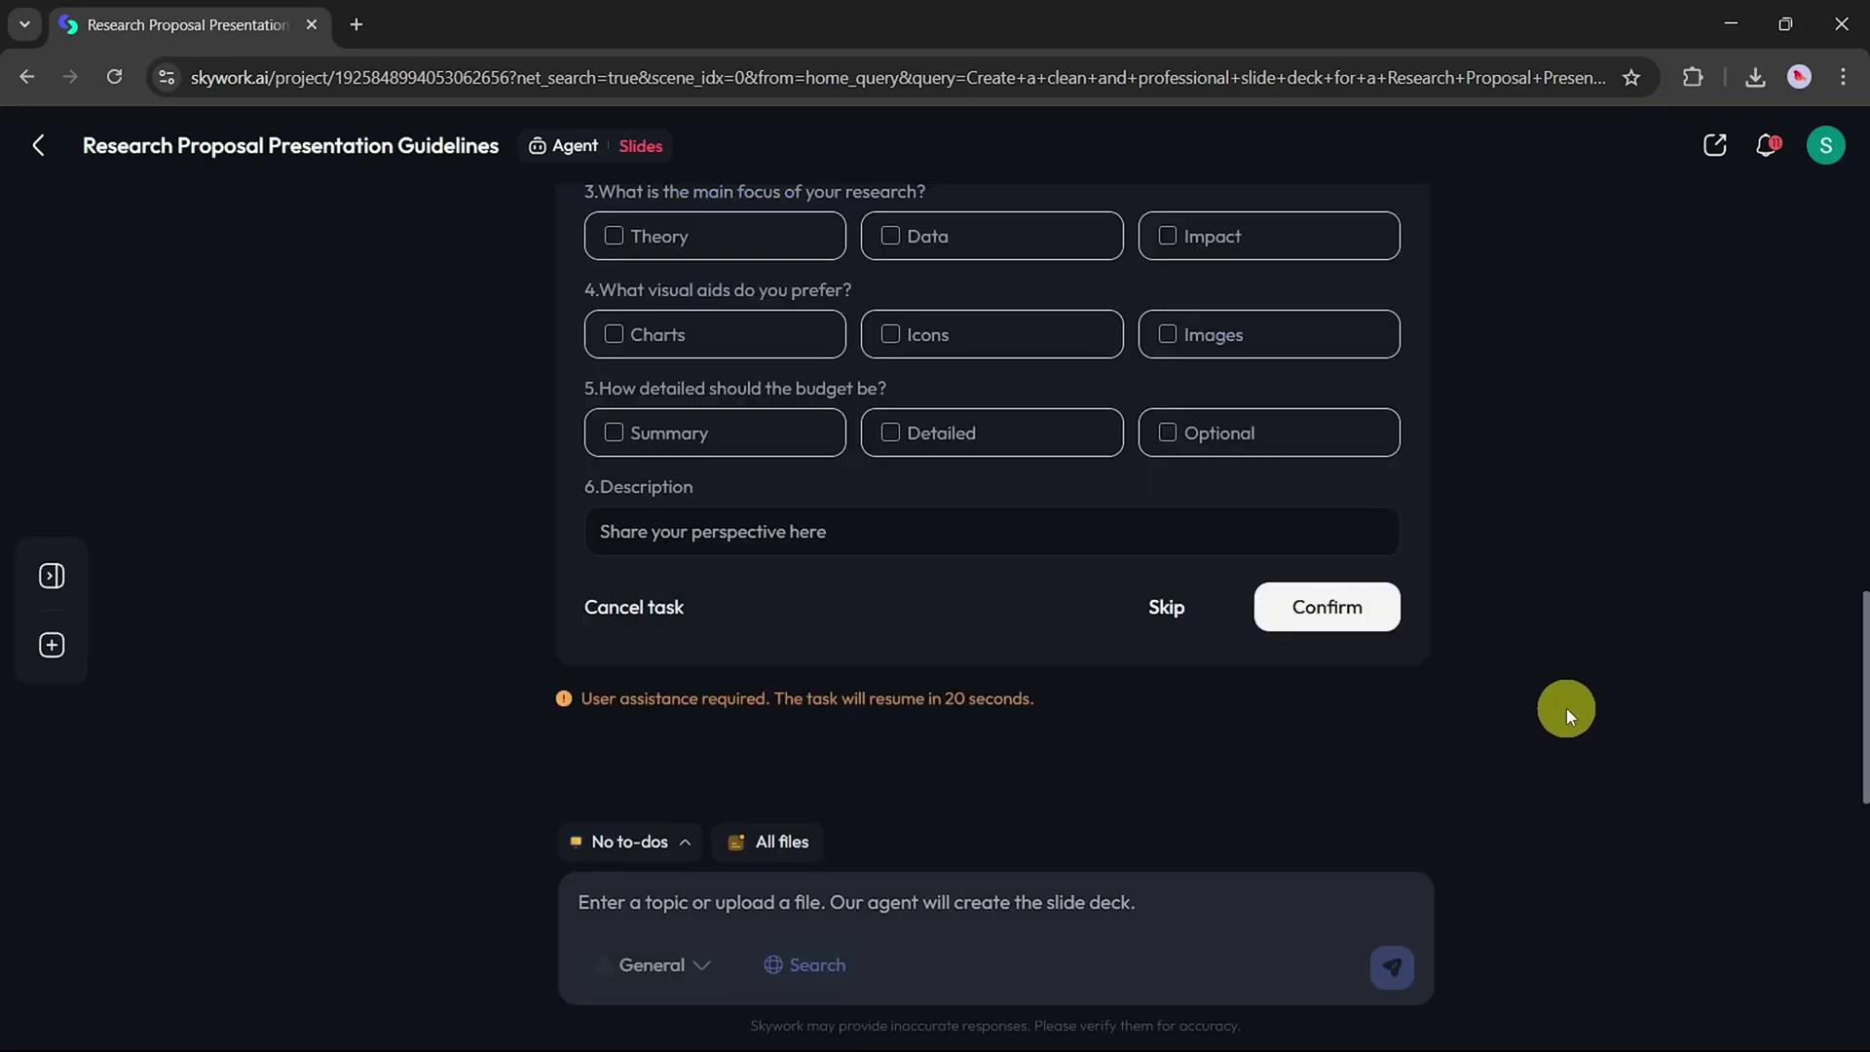
Step: In the follow-up form, choose the Simple presentation type and an Optional budget
scroll(895, 596, "up", 8)
scroll(857, 547, "down", 4)
scroll(859, 549, "down", 1)
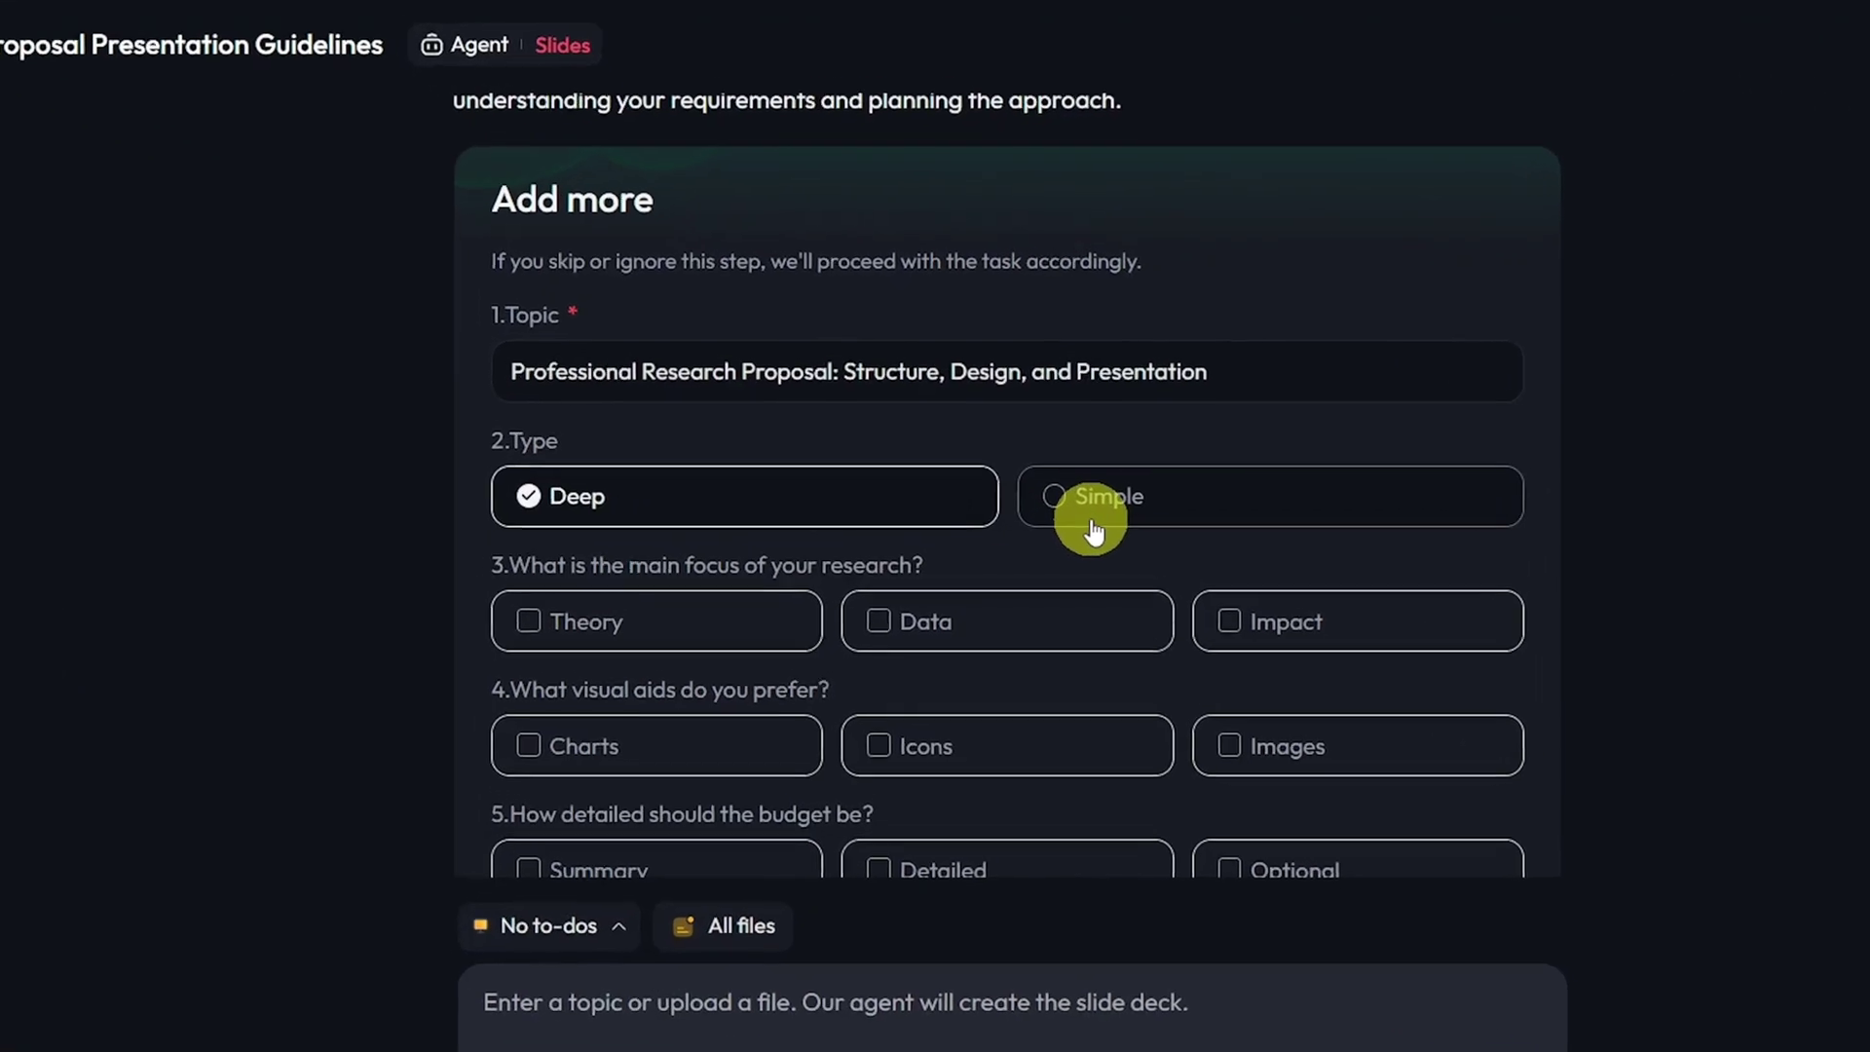
left_click(1095, 531)
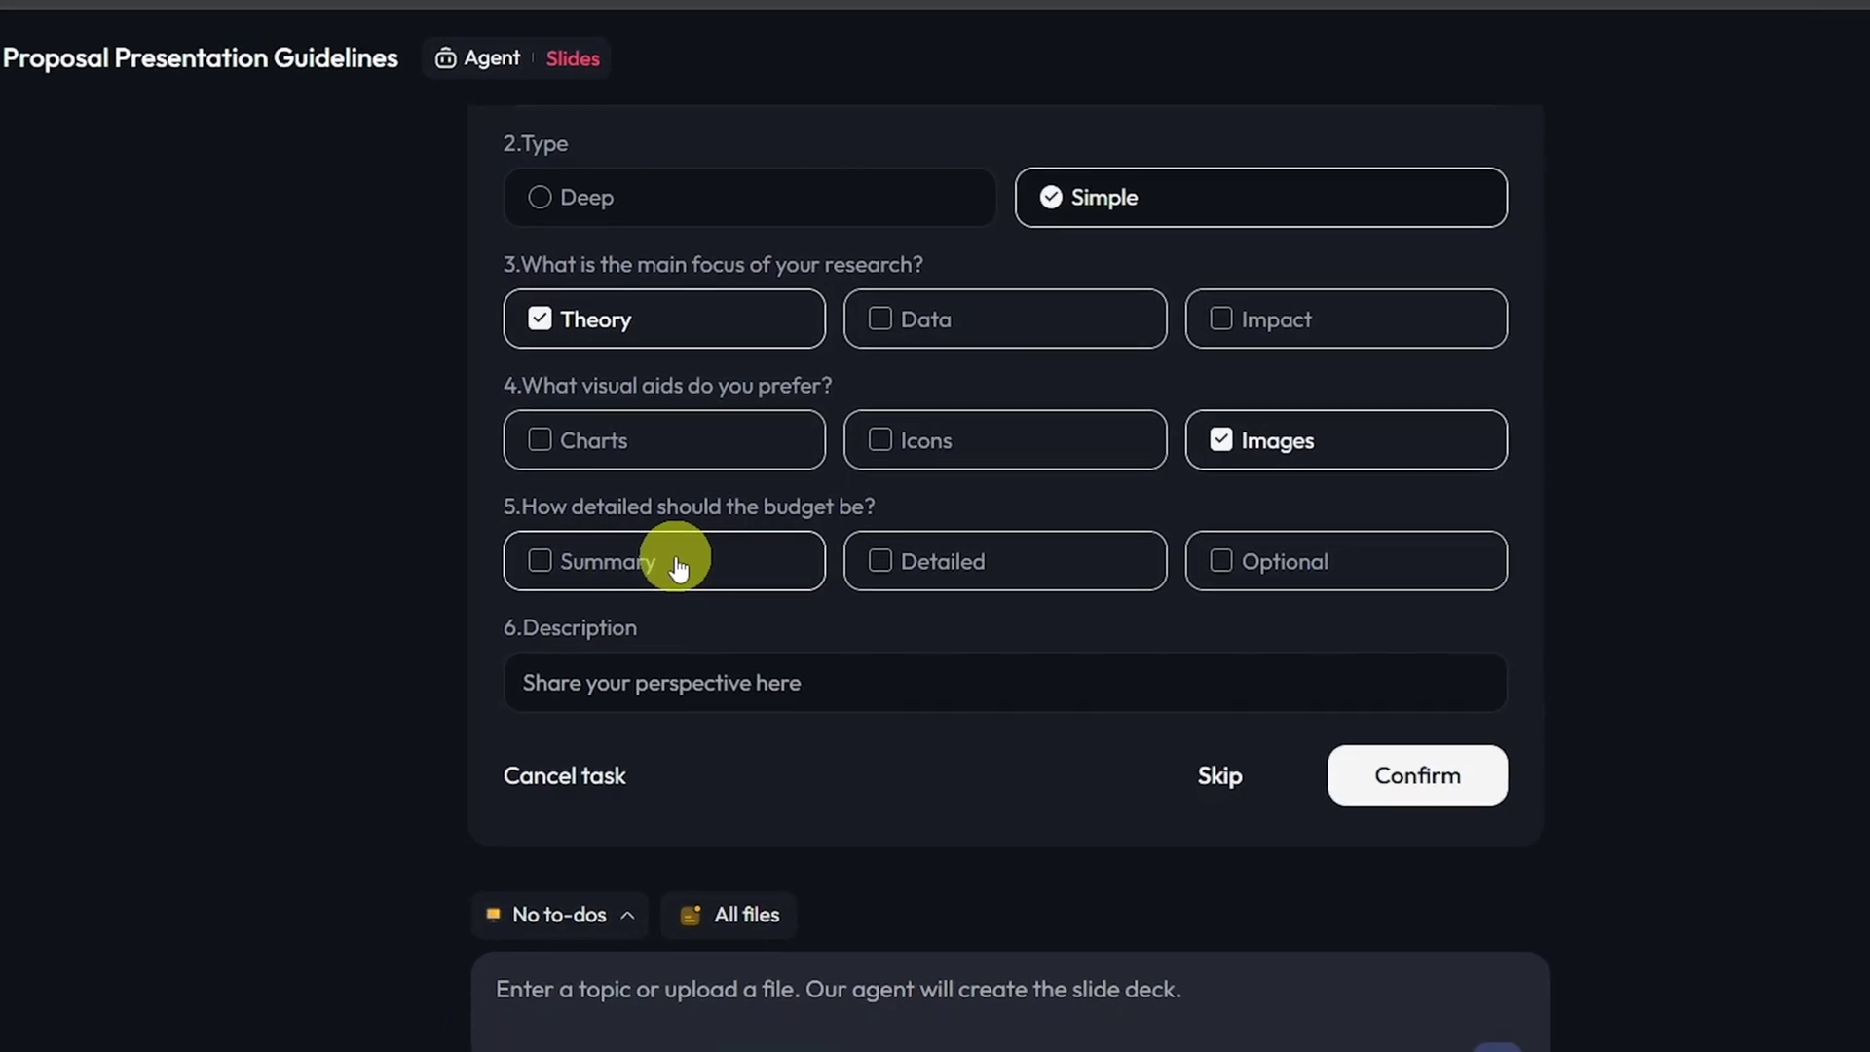
left_click(1221, 561)
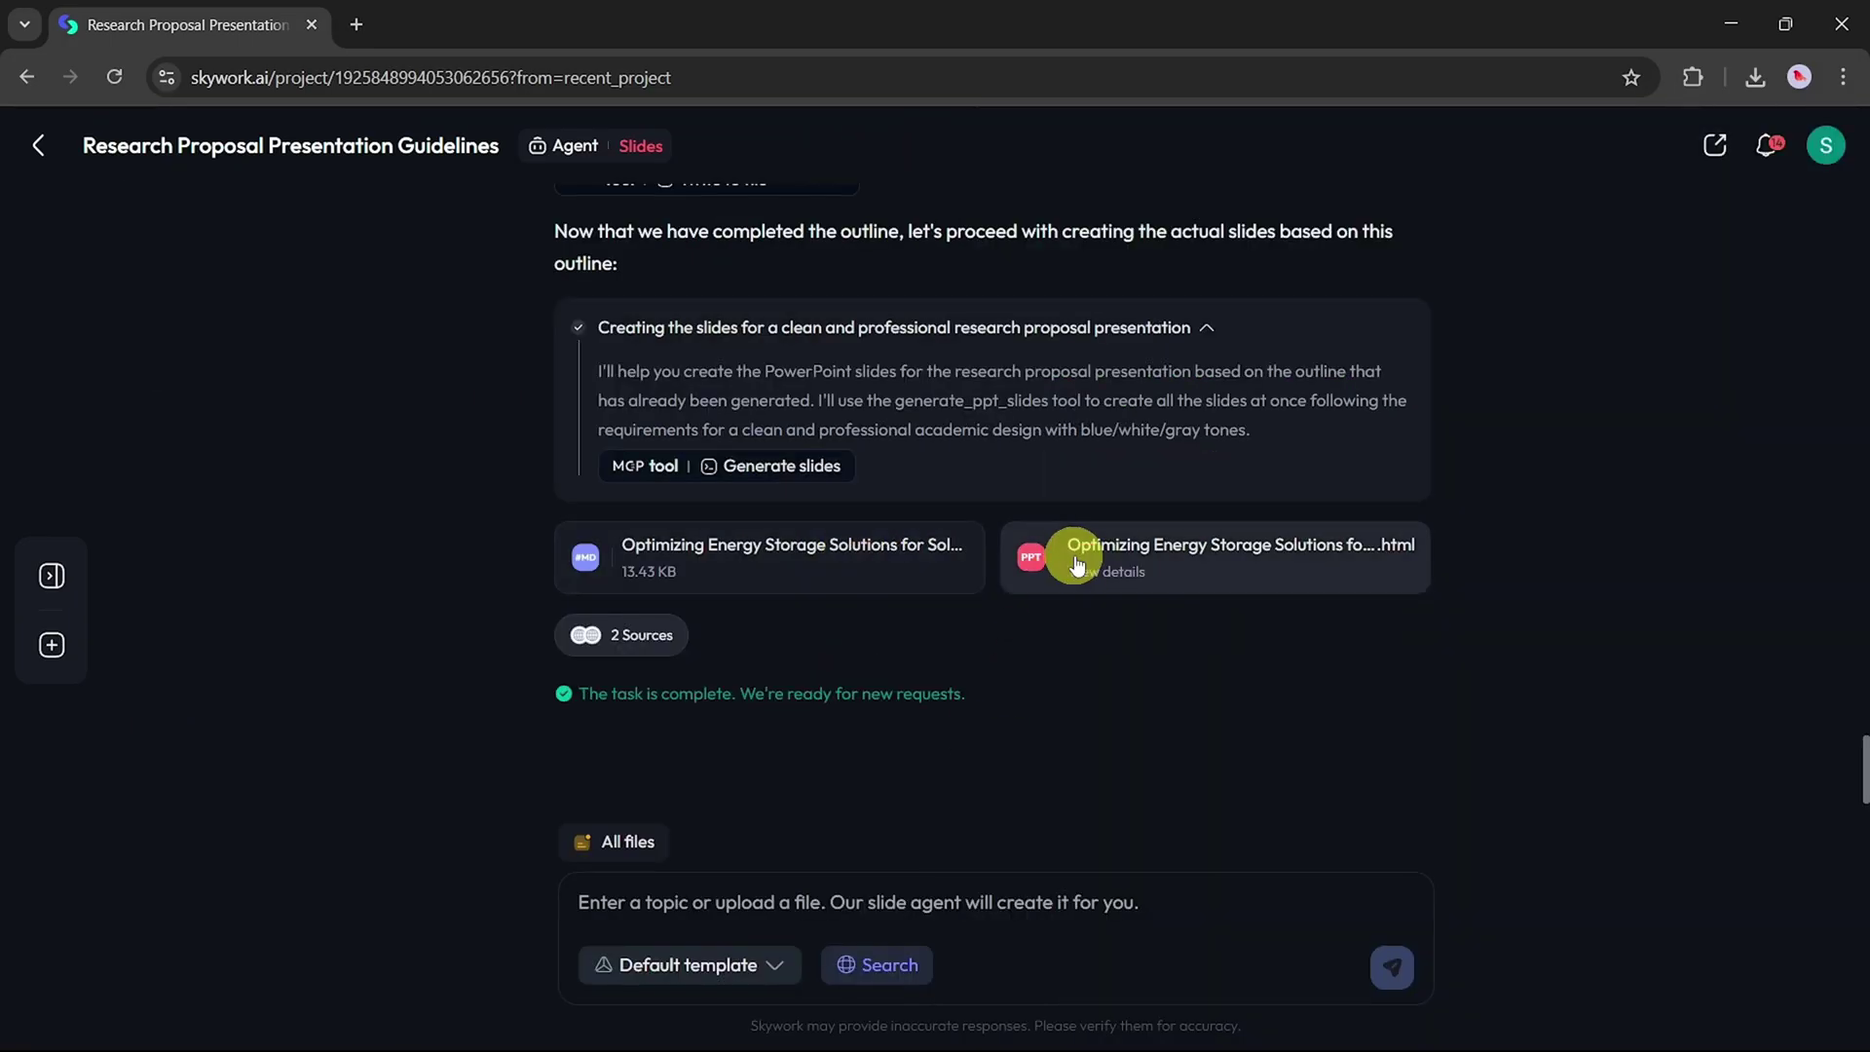
Step: Preview the 14-slide energy storage proposal deck from start to end
left_click(1081, 559)
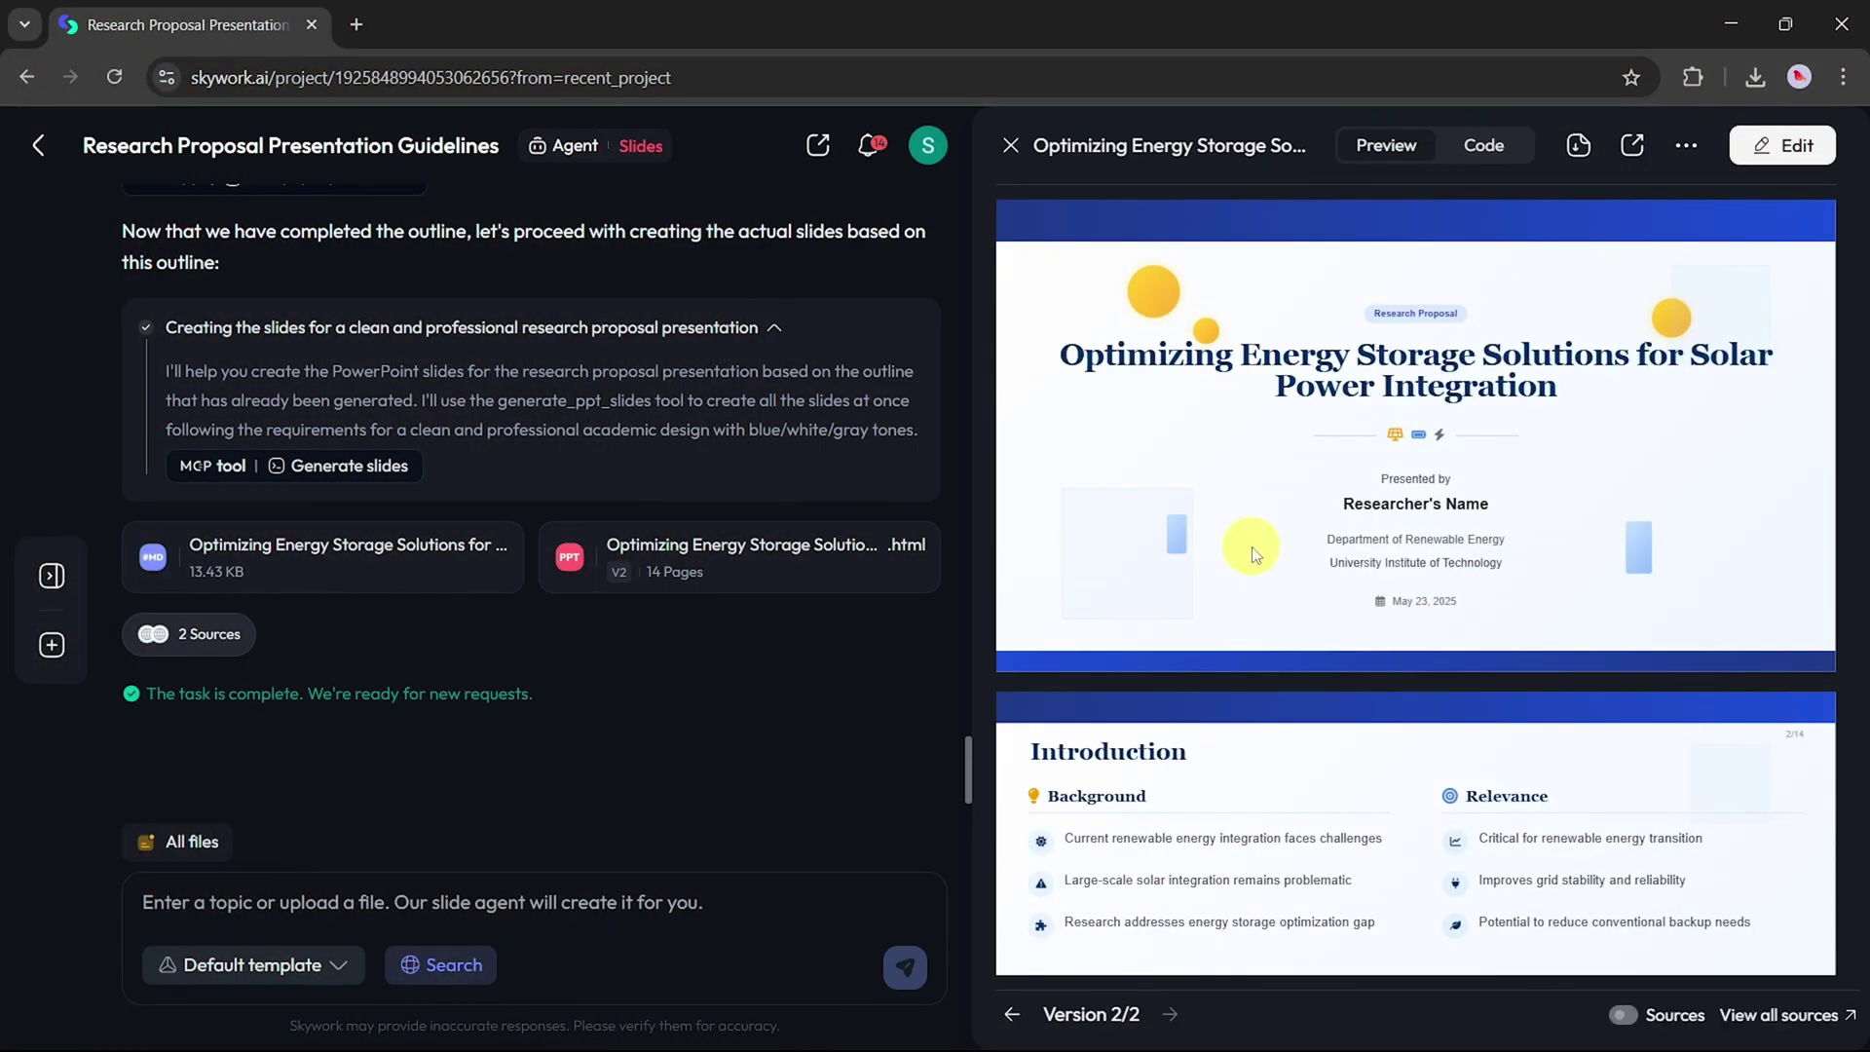
scroll(1662, 617, "down", 4)
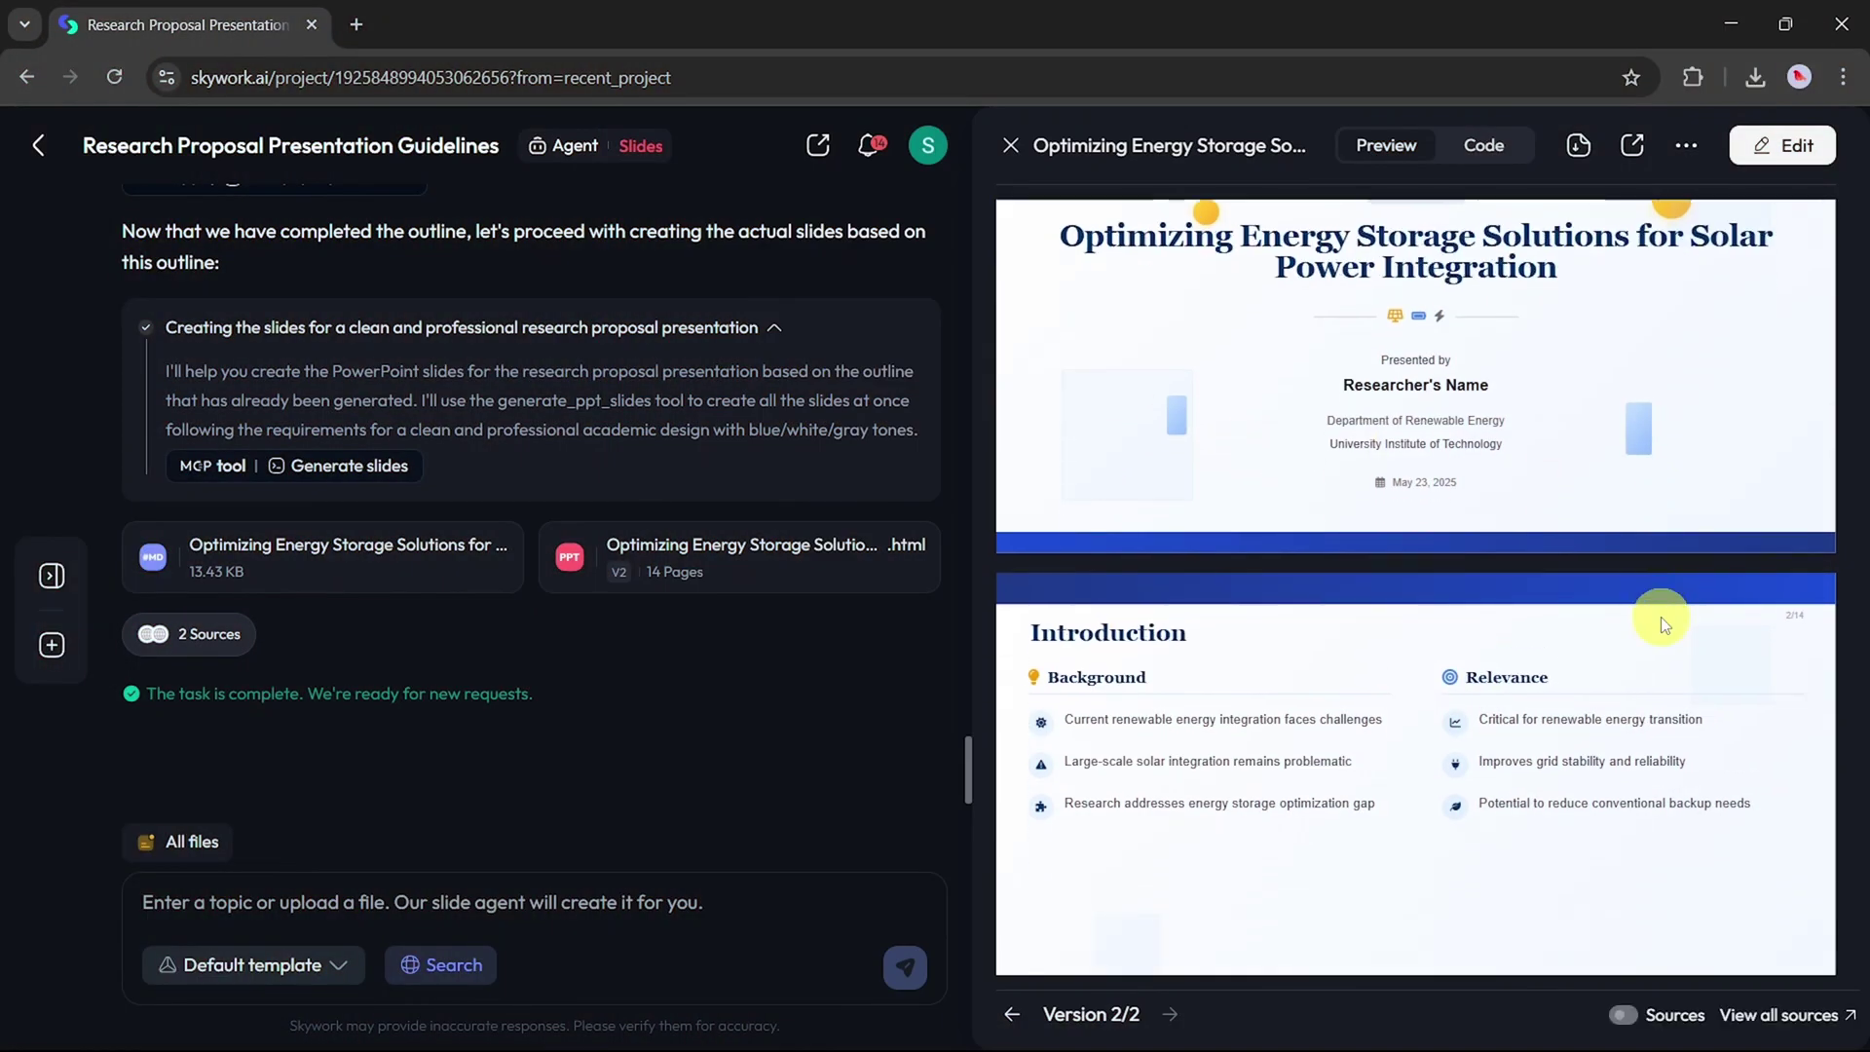
scroll(1661, 617, "down", 7)
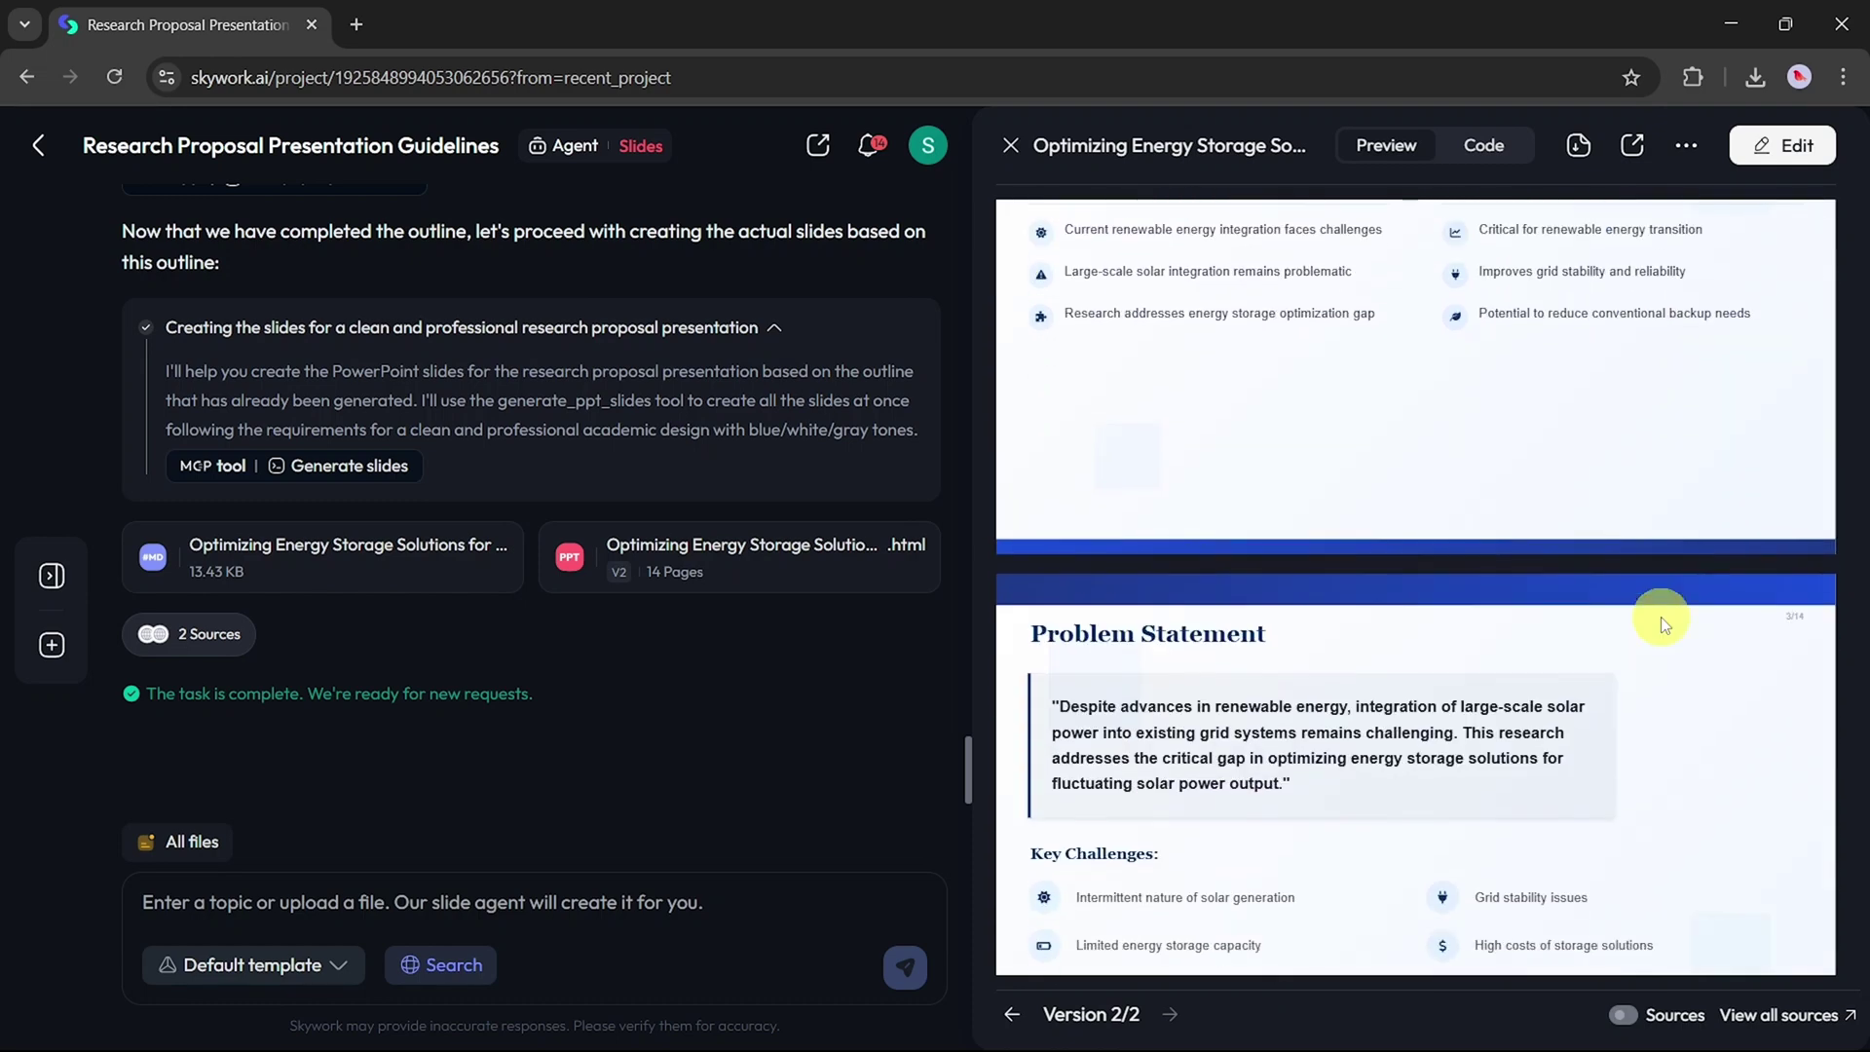
scroll(1662, 616, "down", 5)
scroll(1662, 624, "down", 6)
scroll(1660, 624, "down", 6)
scroll(1658, 617, "down", 8)
scroll(1656, 619, "down", 7)
scroll(1656, 620, "down", 8)
scroll(1656, 619, "down", 8)
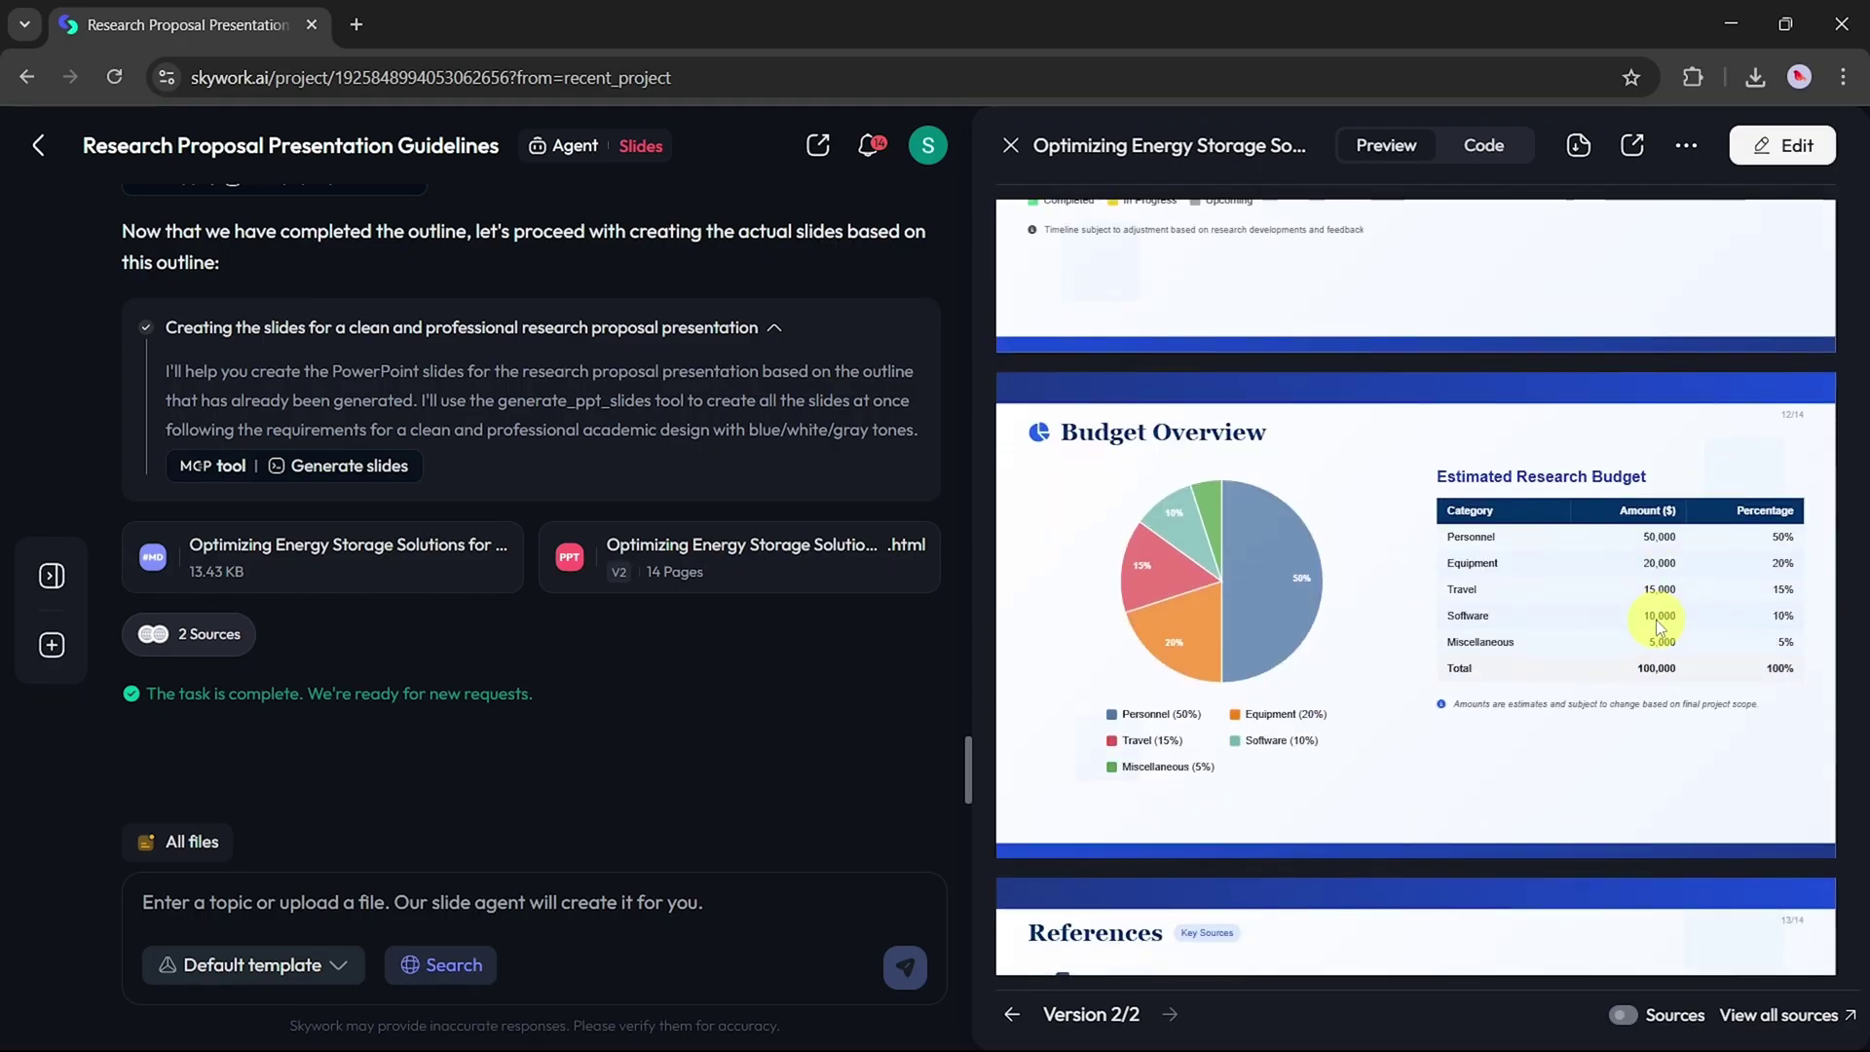
scroll(1656, 621, "down", 3)
Step: Download the deck as PPTX, check its first slides, and choose the Sheets agent
left_click(1580, 149)
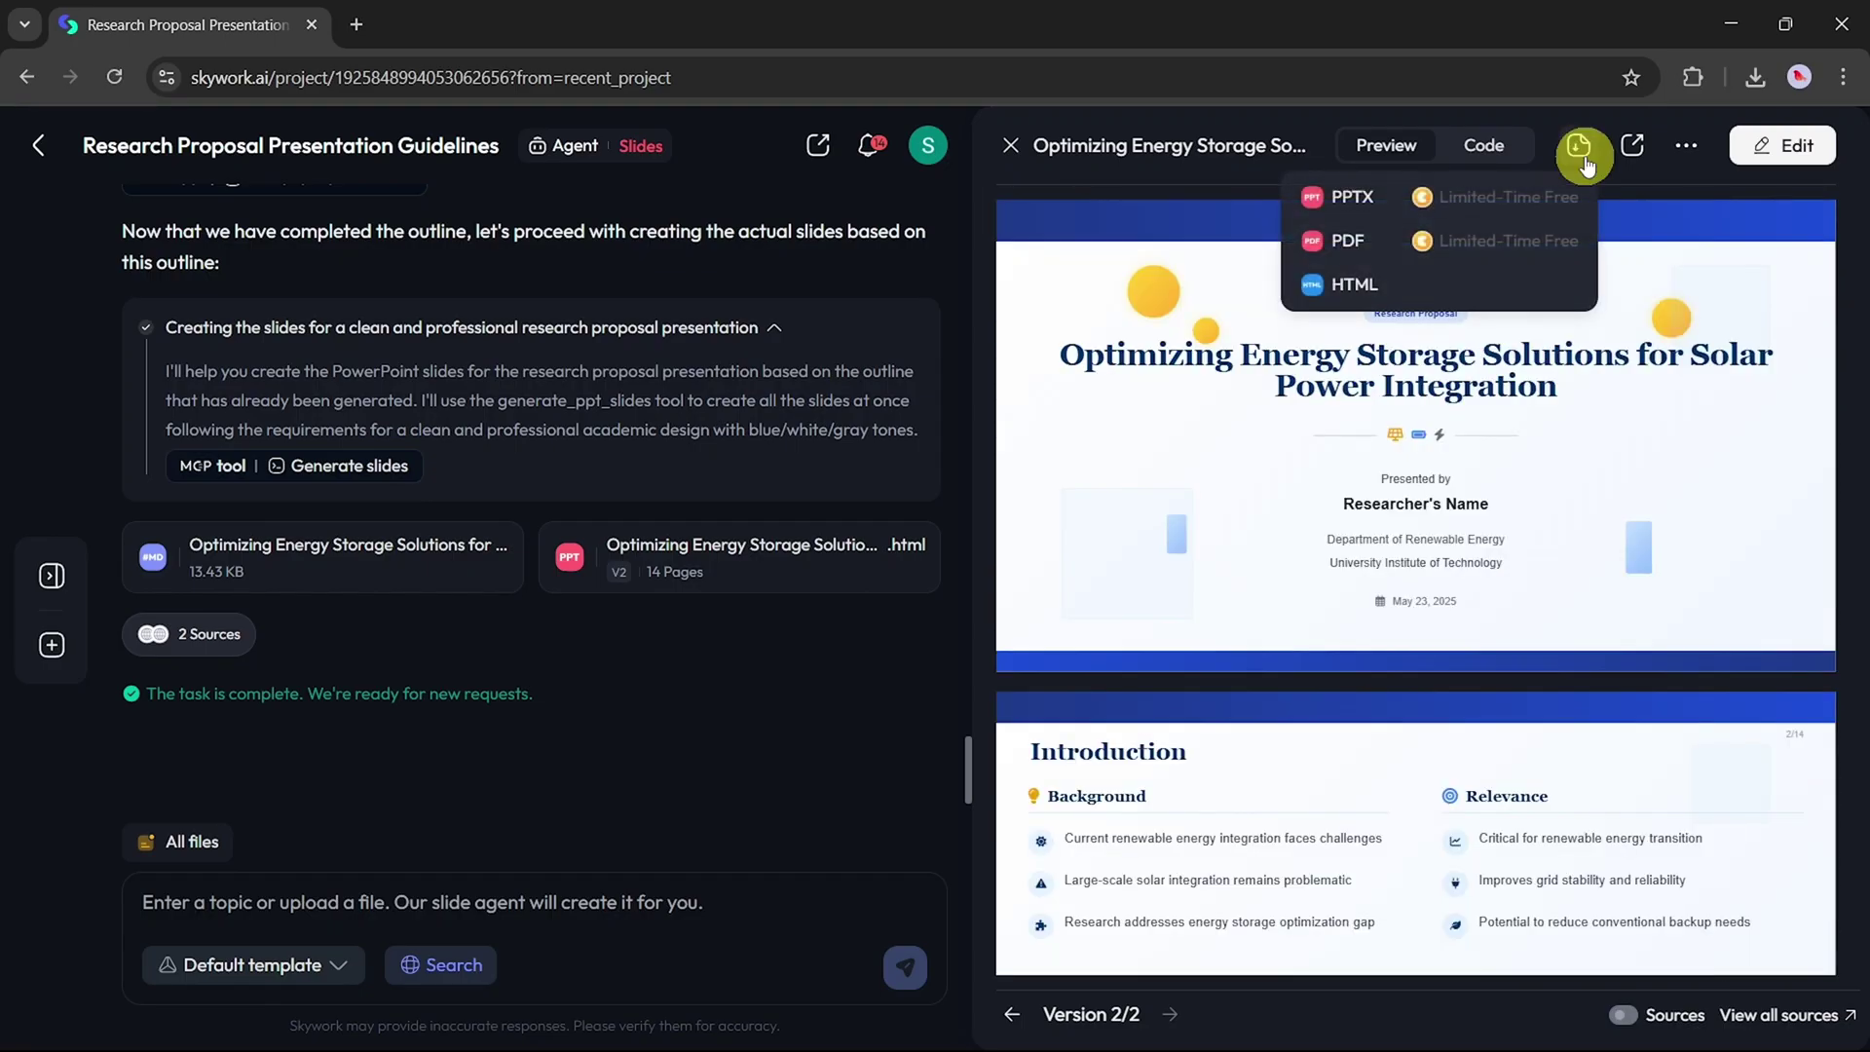
left_click(1463, 198)
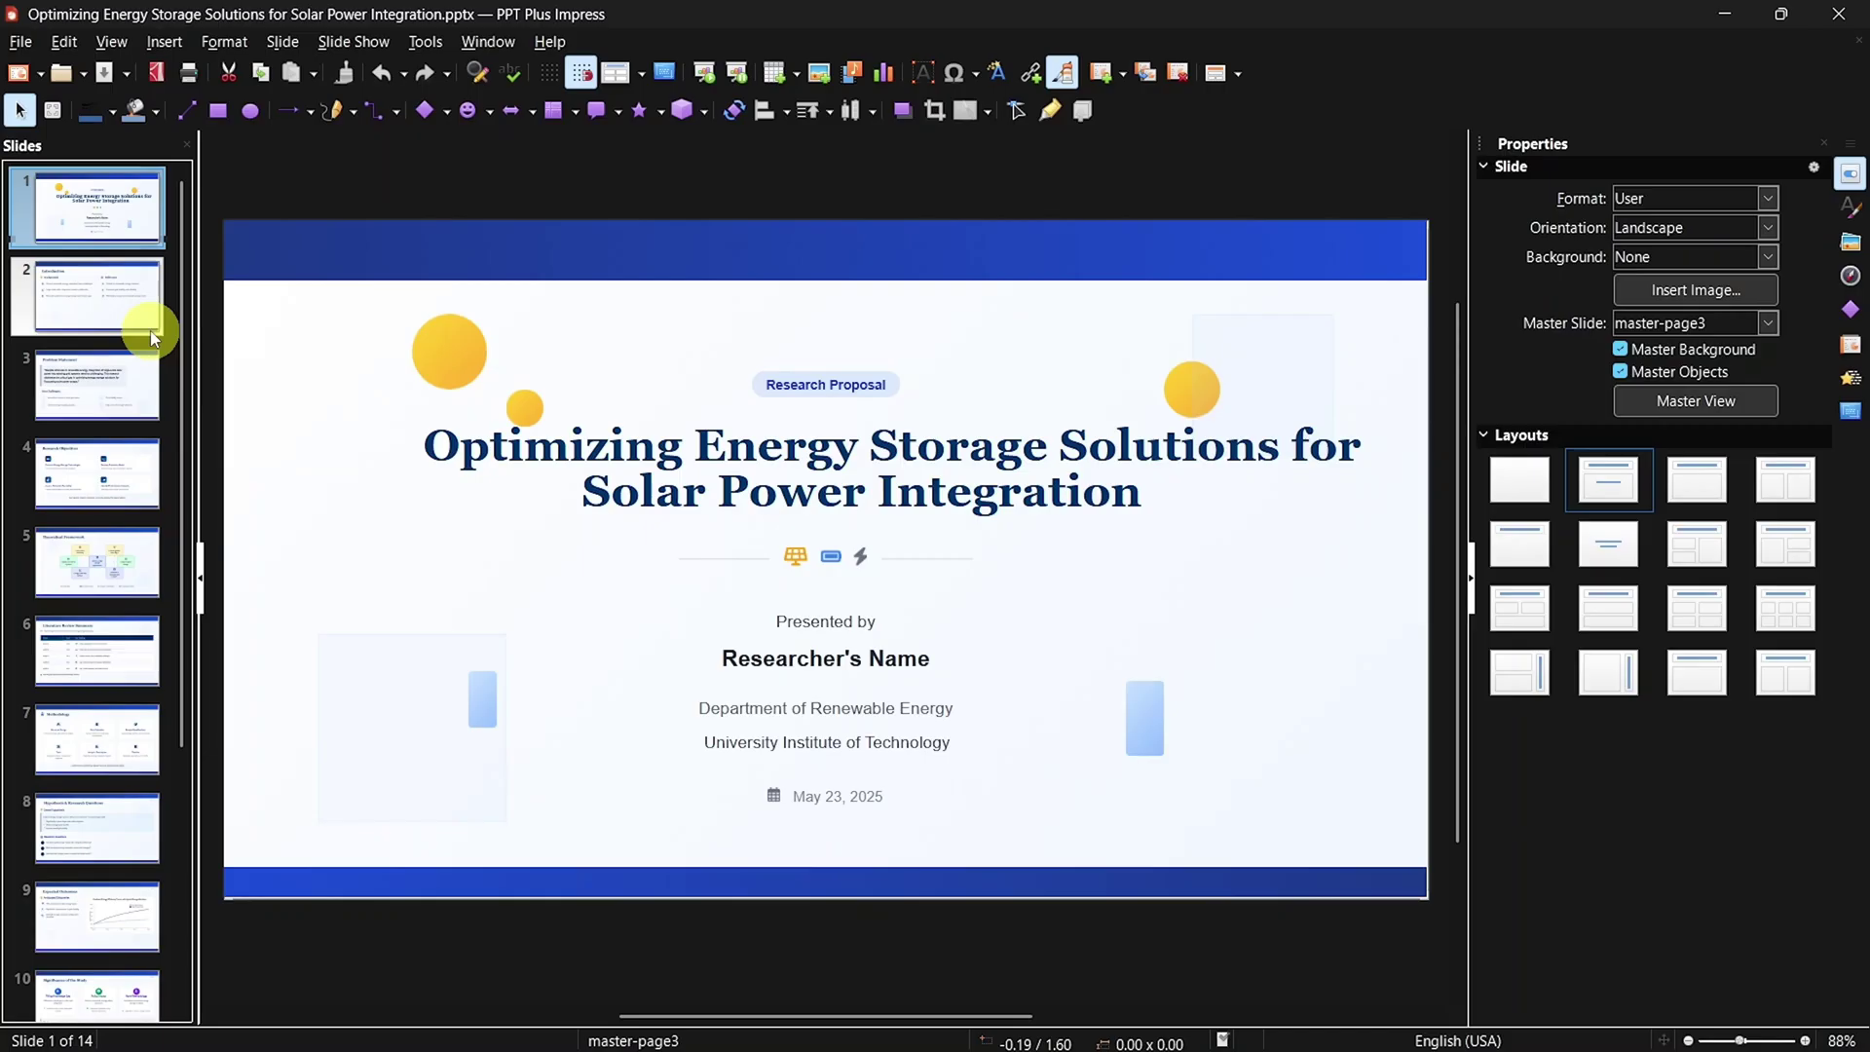
left_click(148, 330)
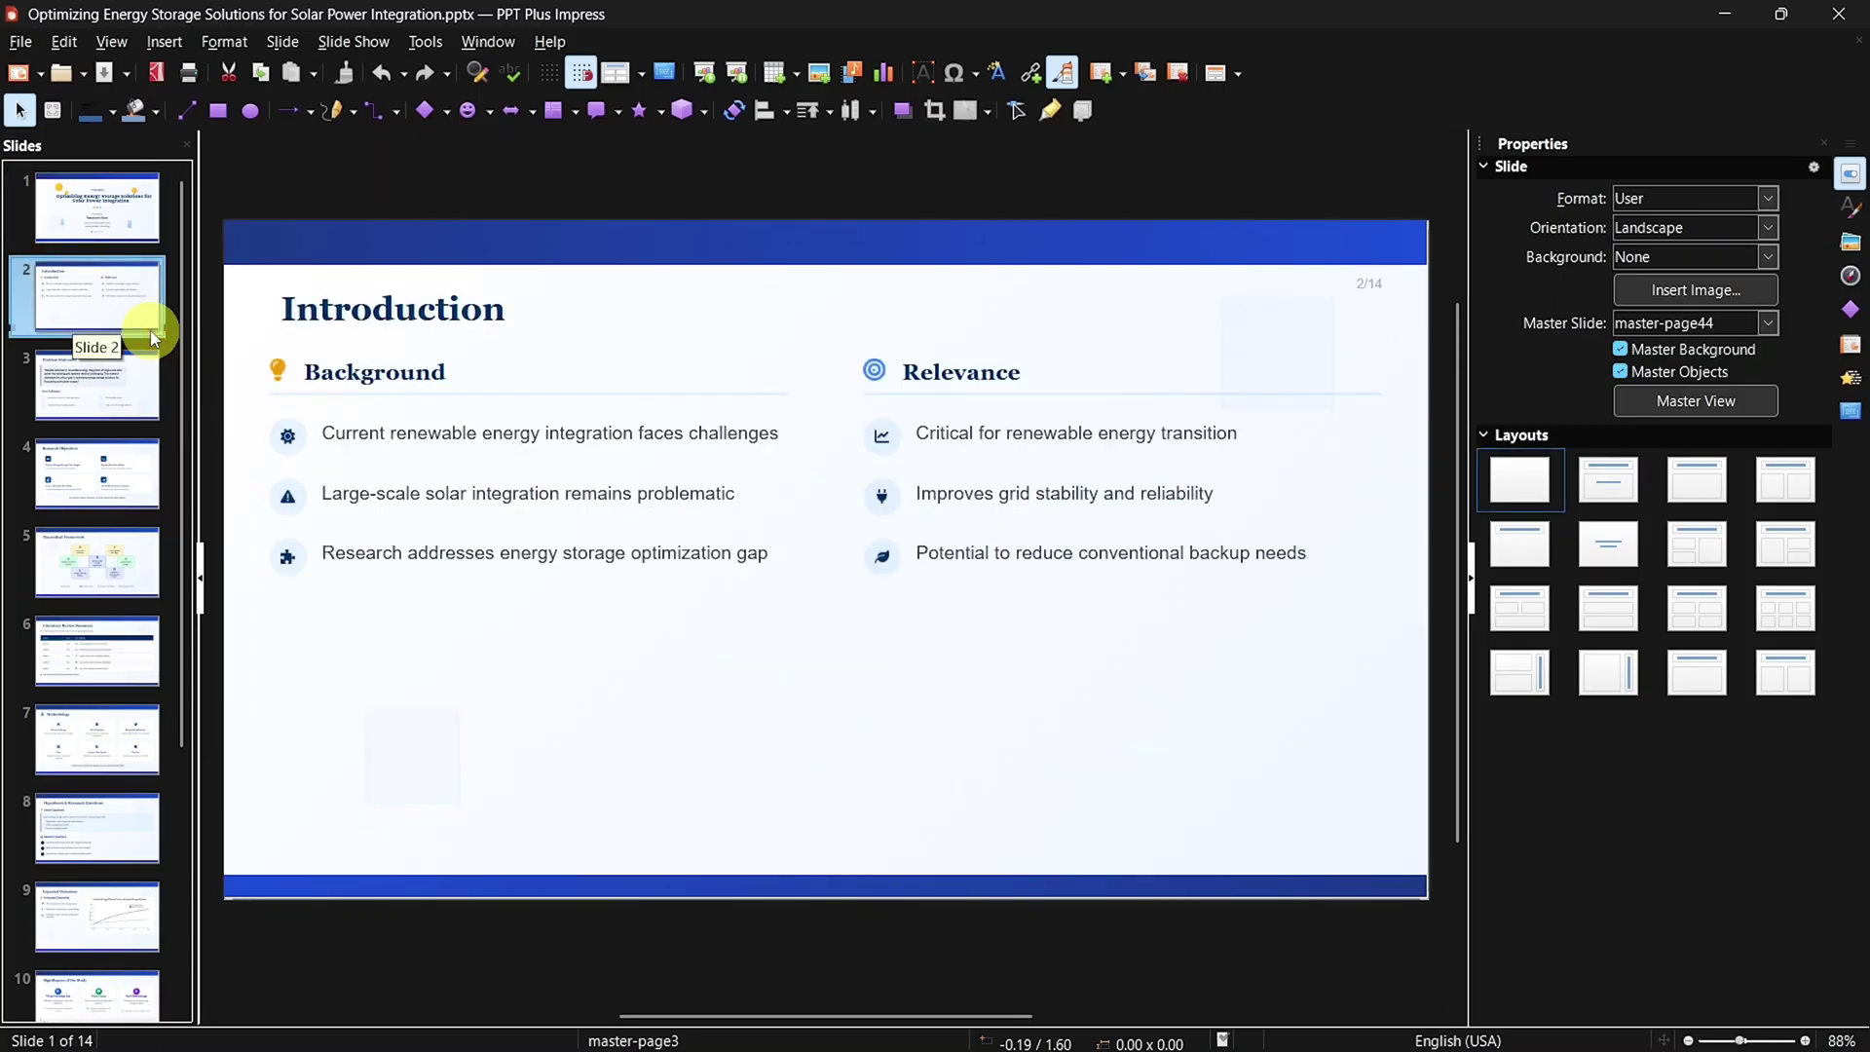
left_click(101, 405)
left_click(101, 466)
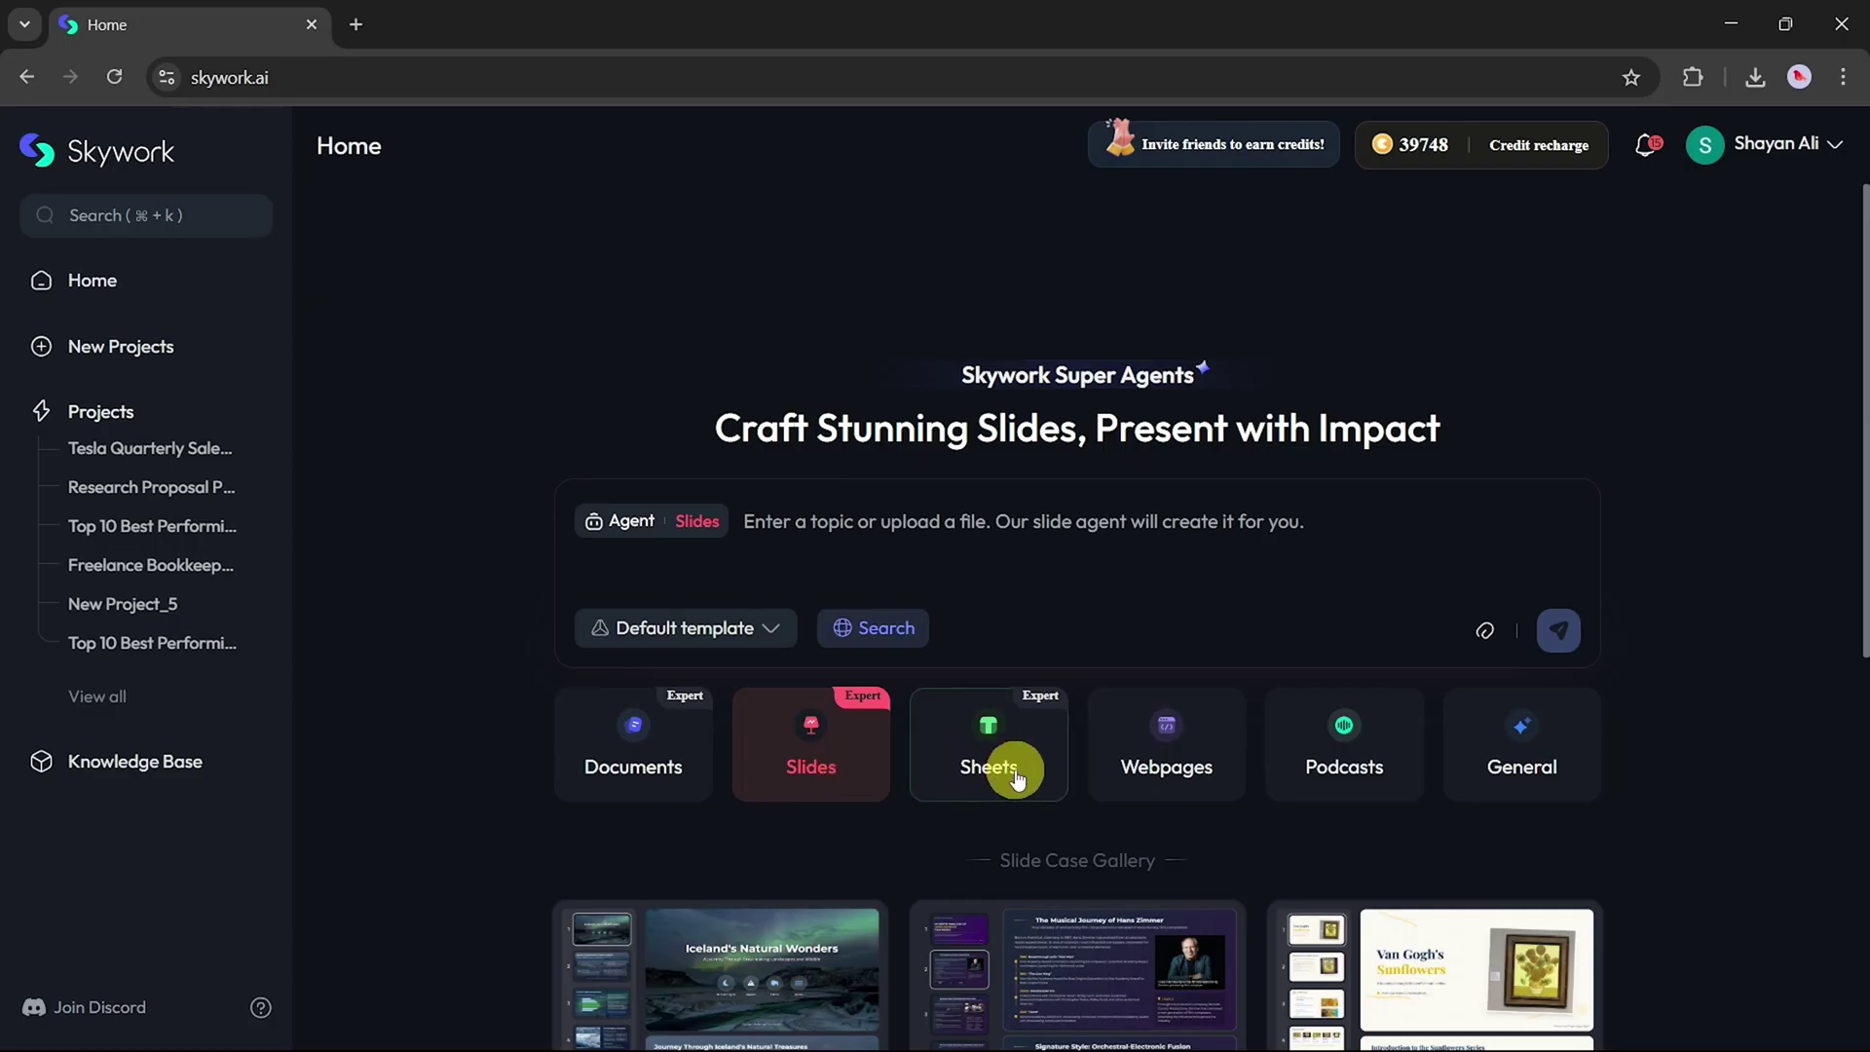
left_click(1016, 776)
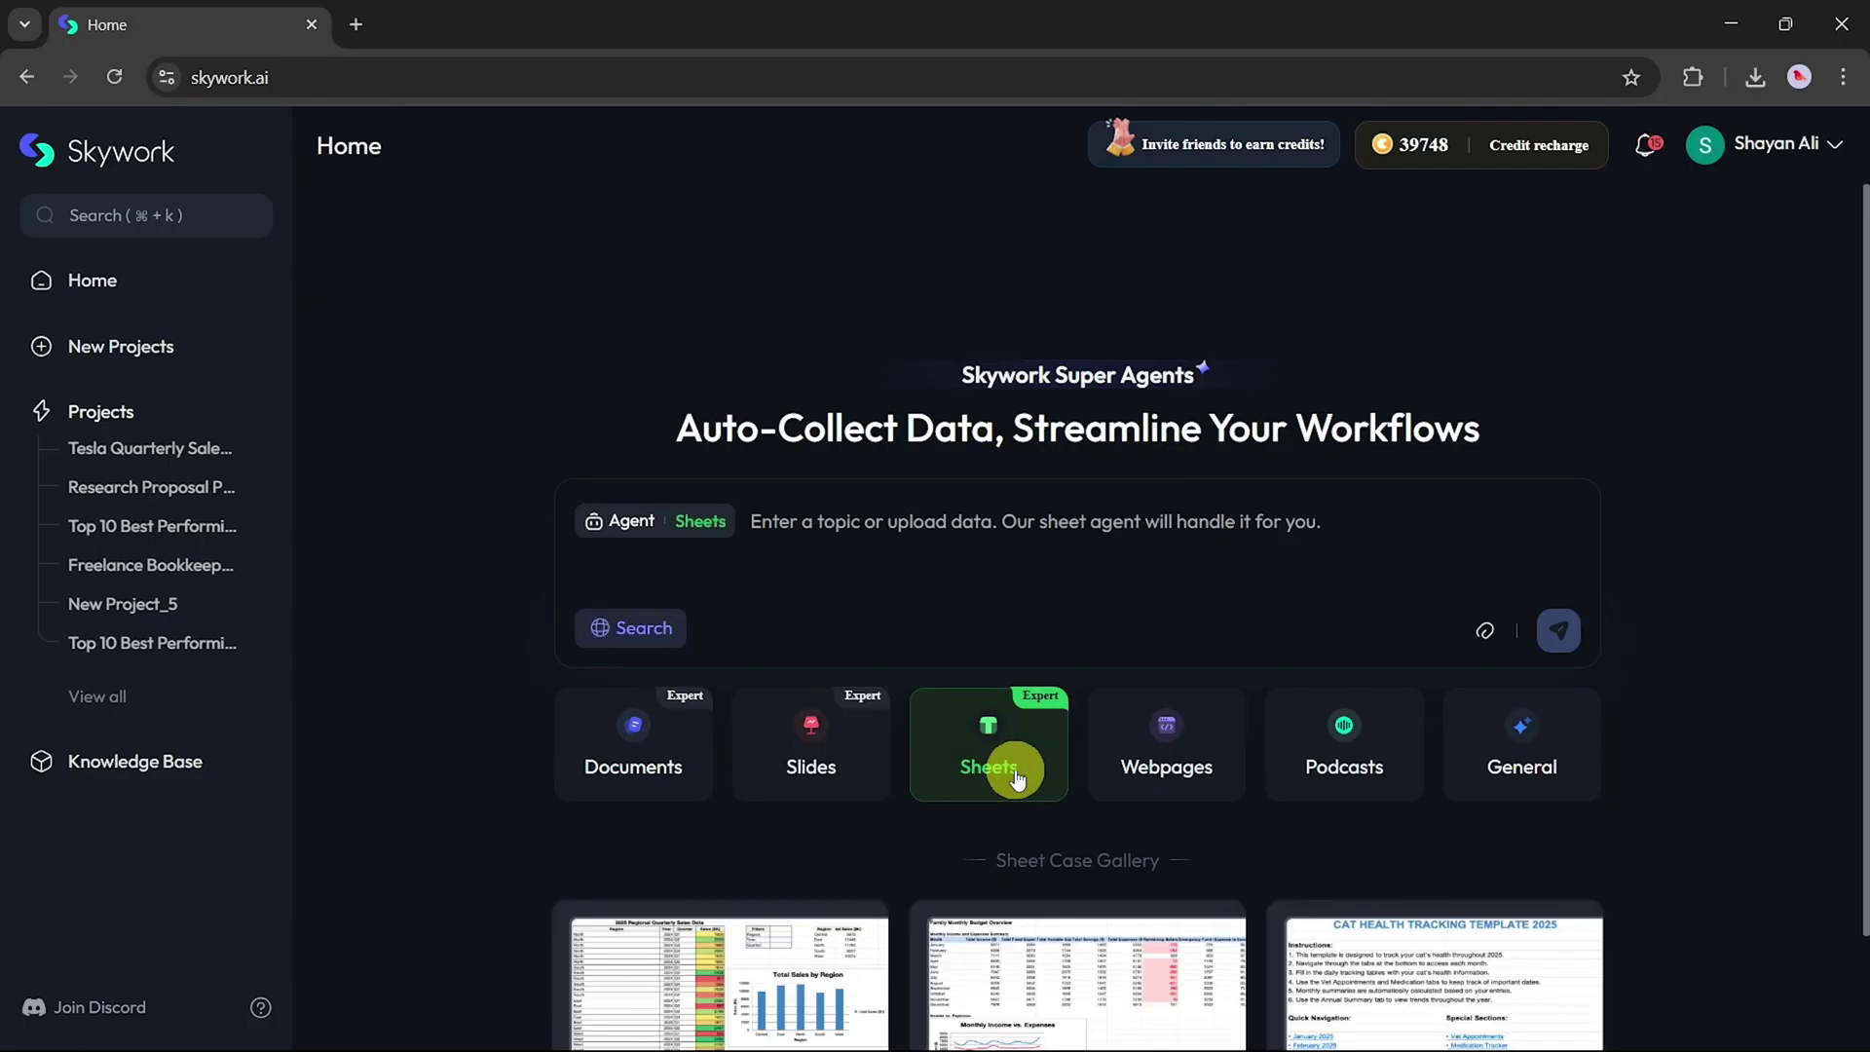
Step: Paste and send the Tesla 2025 quarterly sales spreadsheet prompt
left_click(883, 536)
type("\"Create a professional spreadsheet analyzing Tesla's quarterly sales performance for 2025. Include the following columns: Quarter (Q1–Q4), Total Vehicle Units Sold, Revenue ($), YoY Growth (%), Gross Margin (%), Net Income ($), and EPS (Earnings Per Share). Add supporting columns for key product lines (Model 3, Model Y, Cybertruck, etc.), and regional sales breakdown (USA, China, Europe, Rest of World")
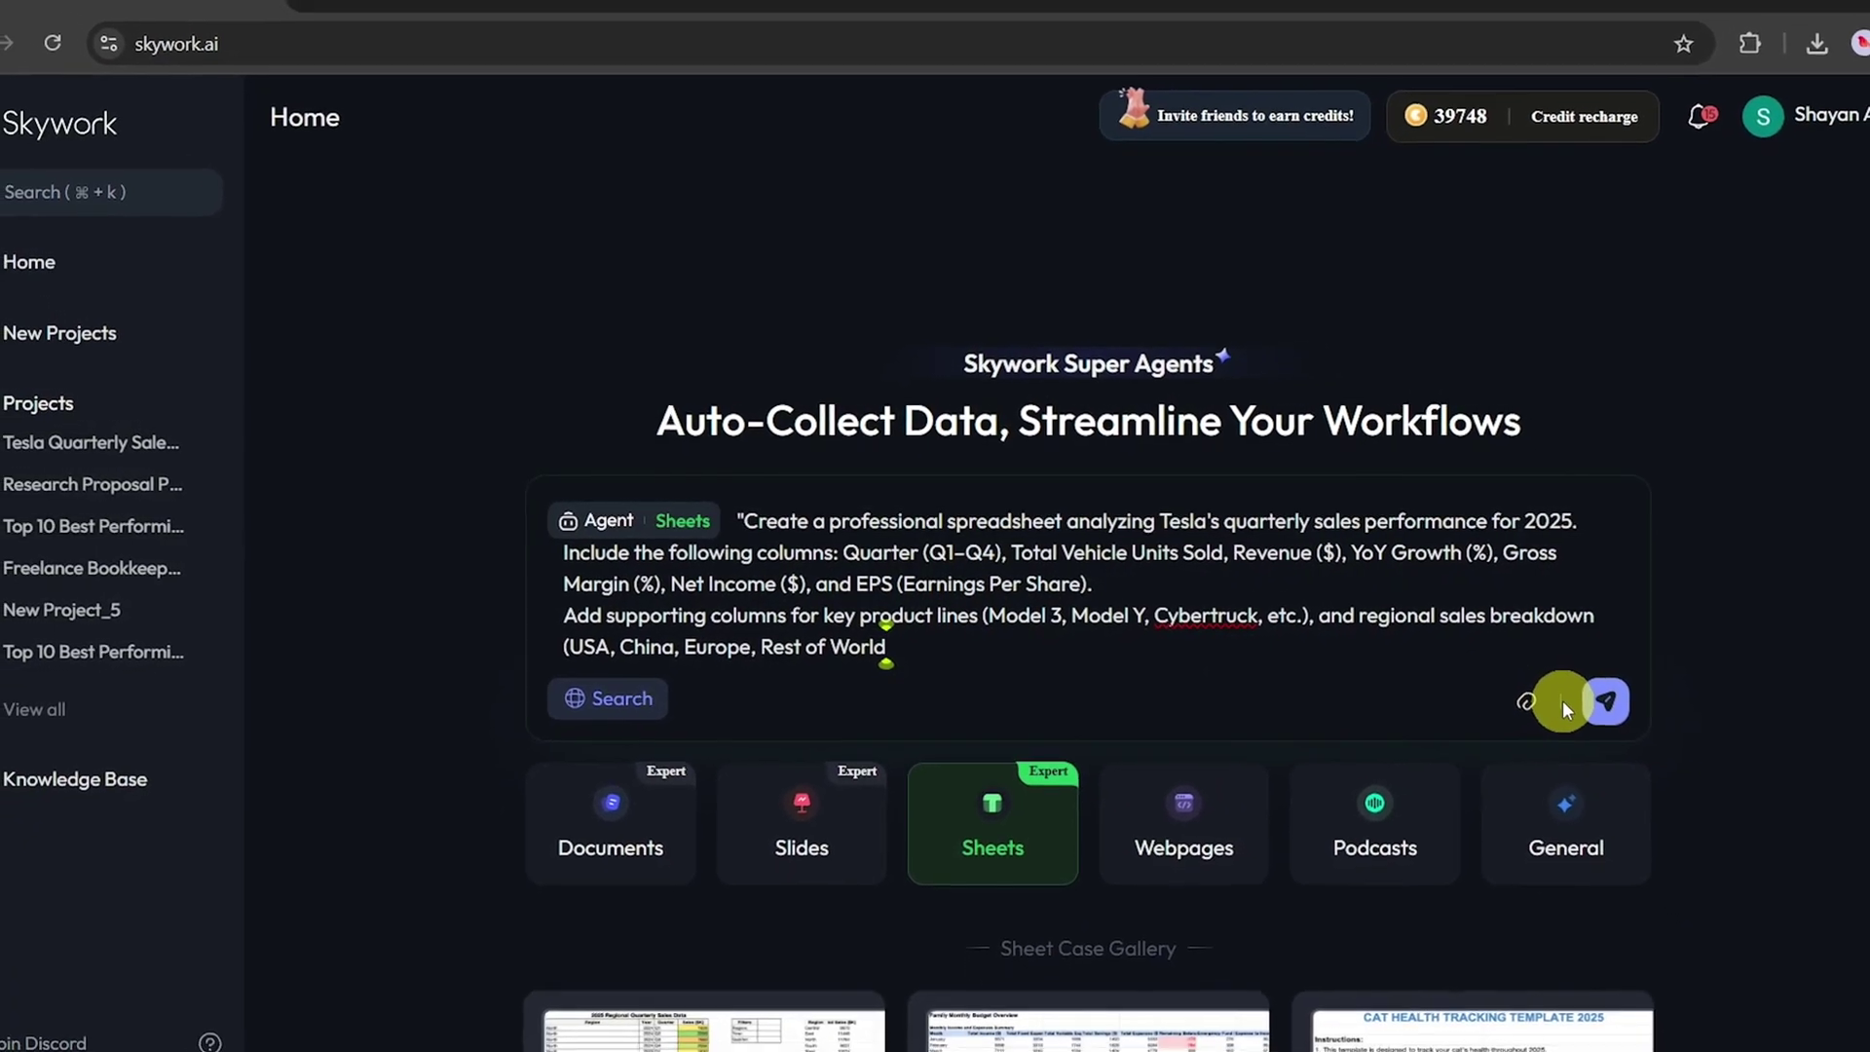
left_click(1597, 703)
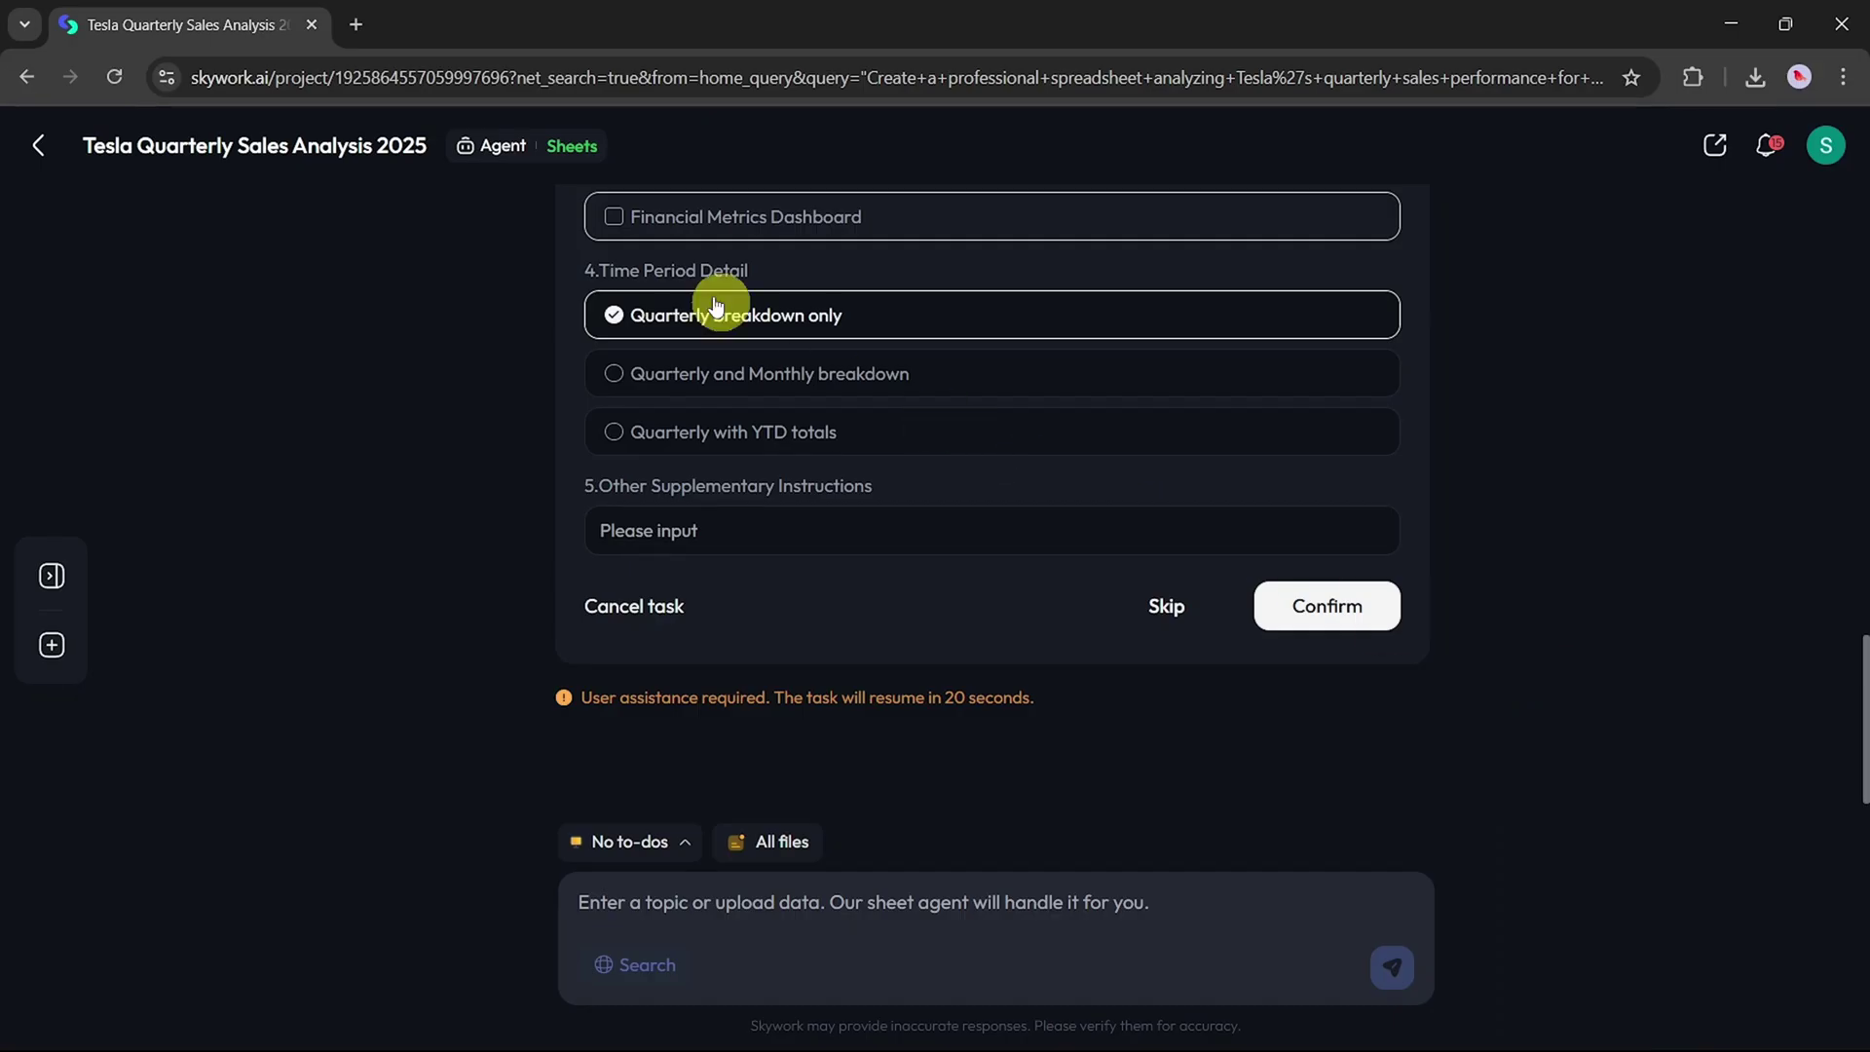
Step: Review the form options while the agent generates Tesla_2025_Performance_Analysis.xlsx and data_analysis_report.md
scroll(694, 284, "up", 6)
scroll(693, 285, "up", 6)
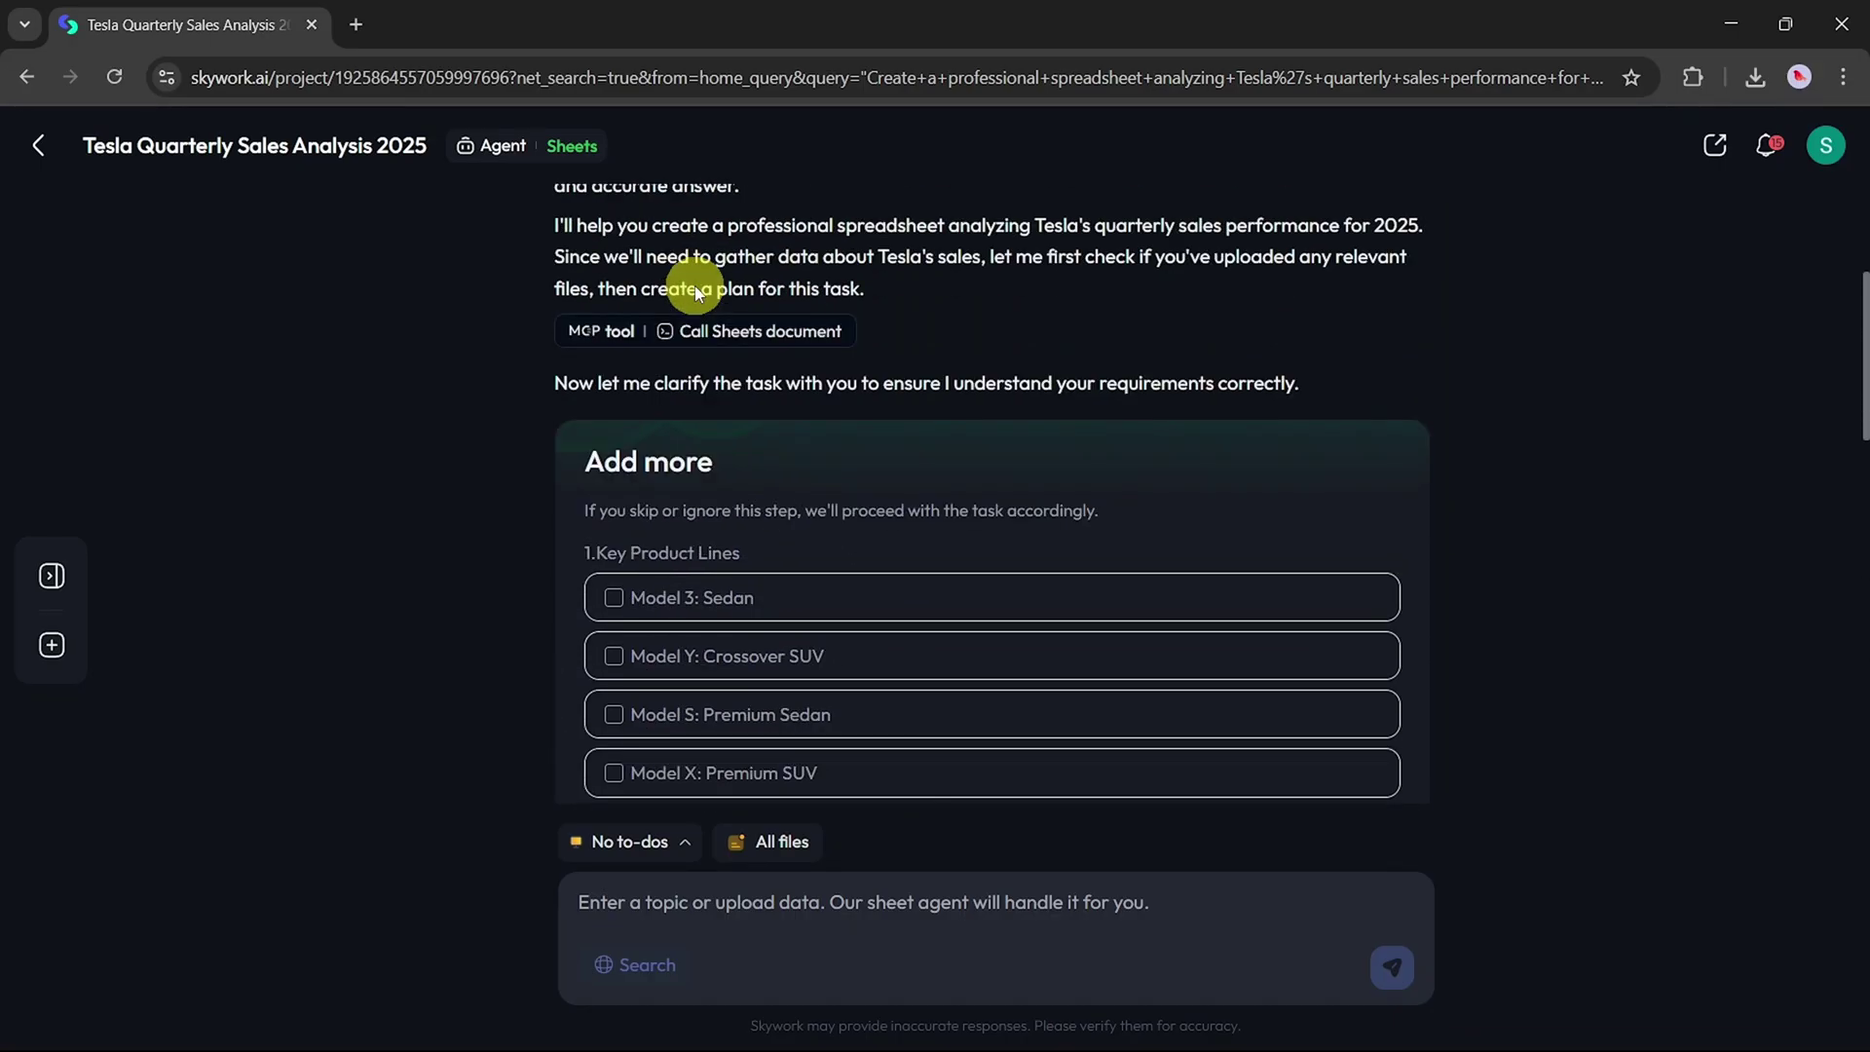
scroll(714, 349, "down", 3)
scroll(689, 510, "down", 4)
scroll(721, 548, "down", 5)
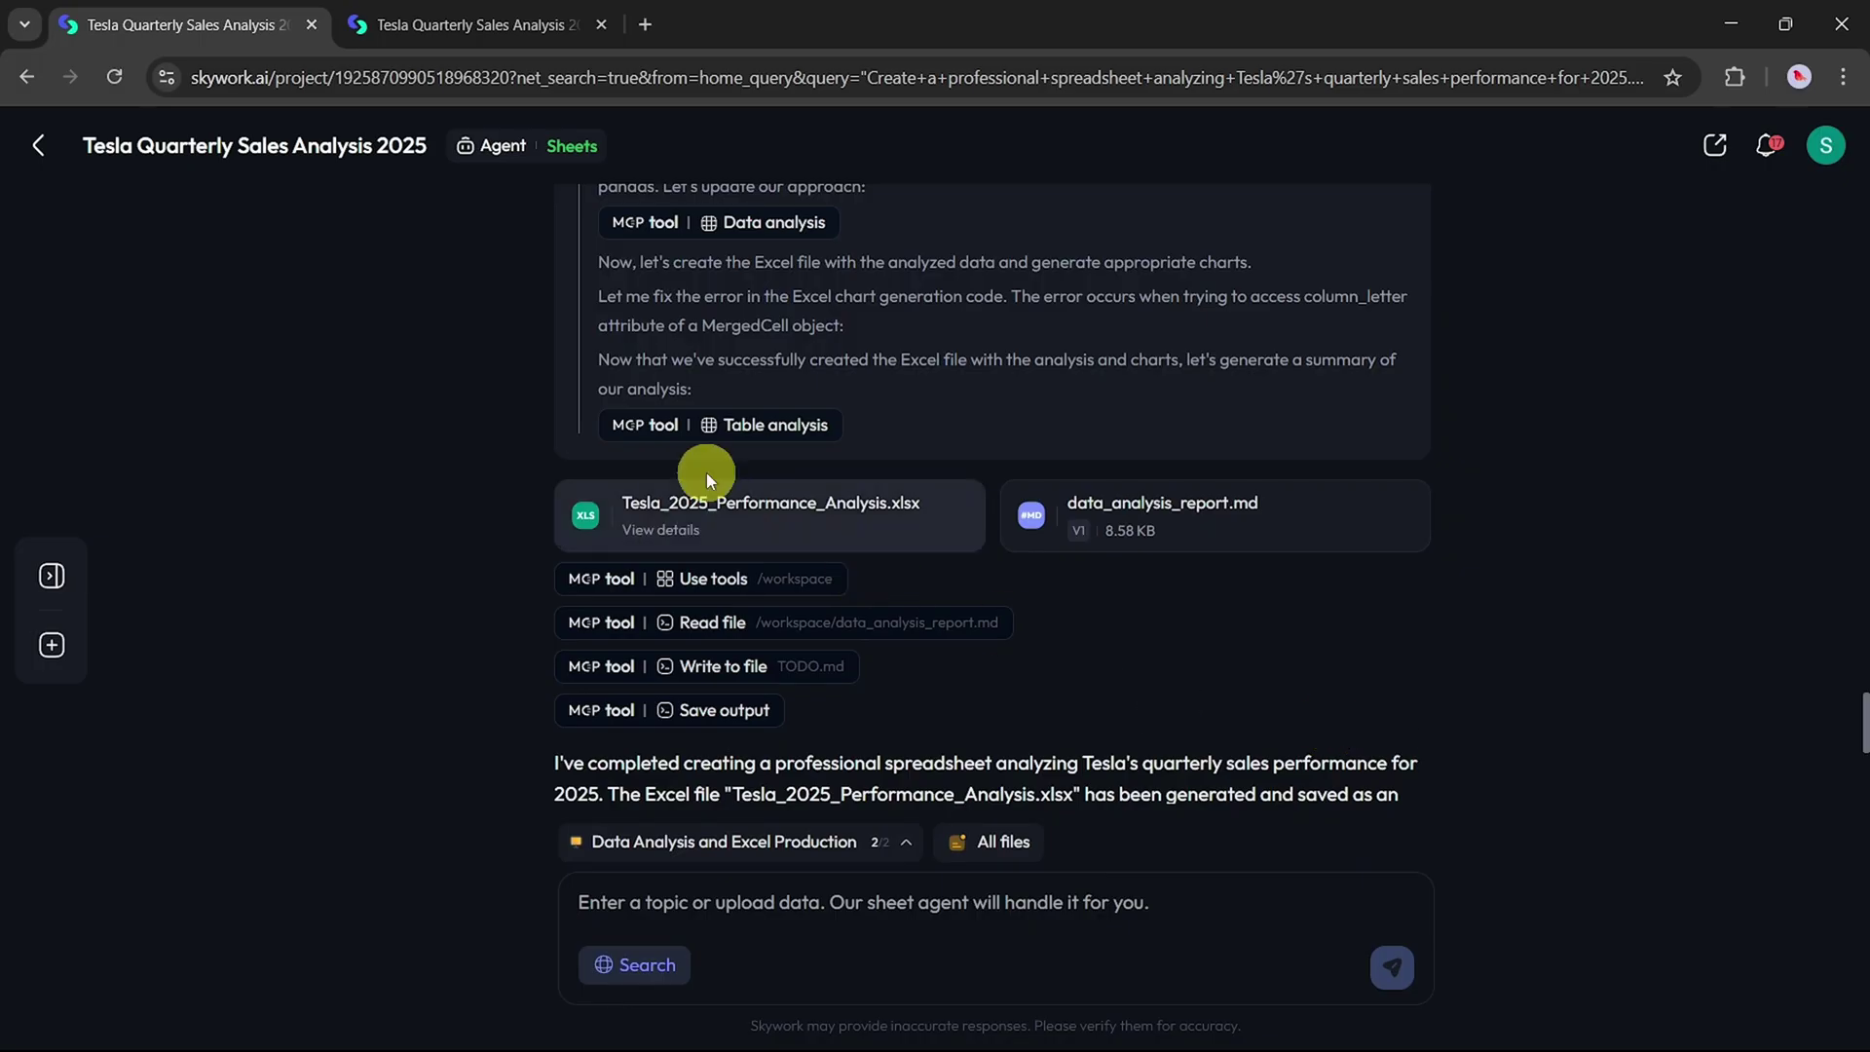
Step: Preview the Tesla spreadsheet, read data_analysis_report.md, then download Tesla_2025_Performance_Analysis.xlsx
left_click(704, 514)
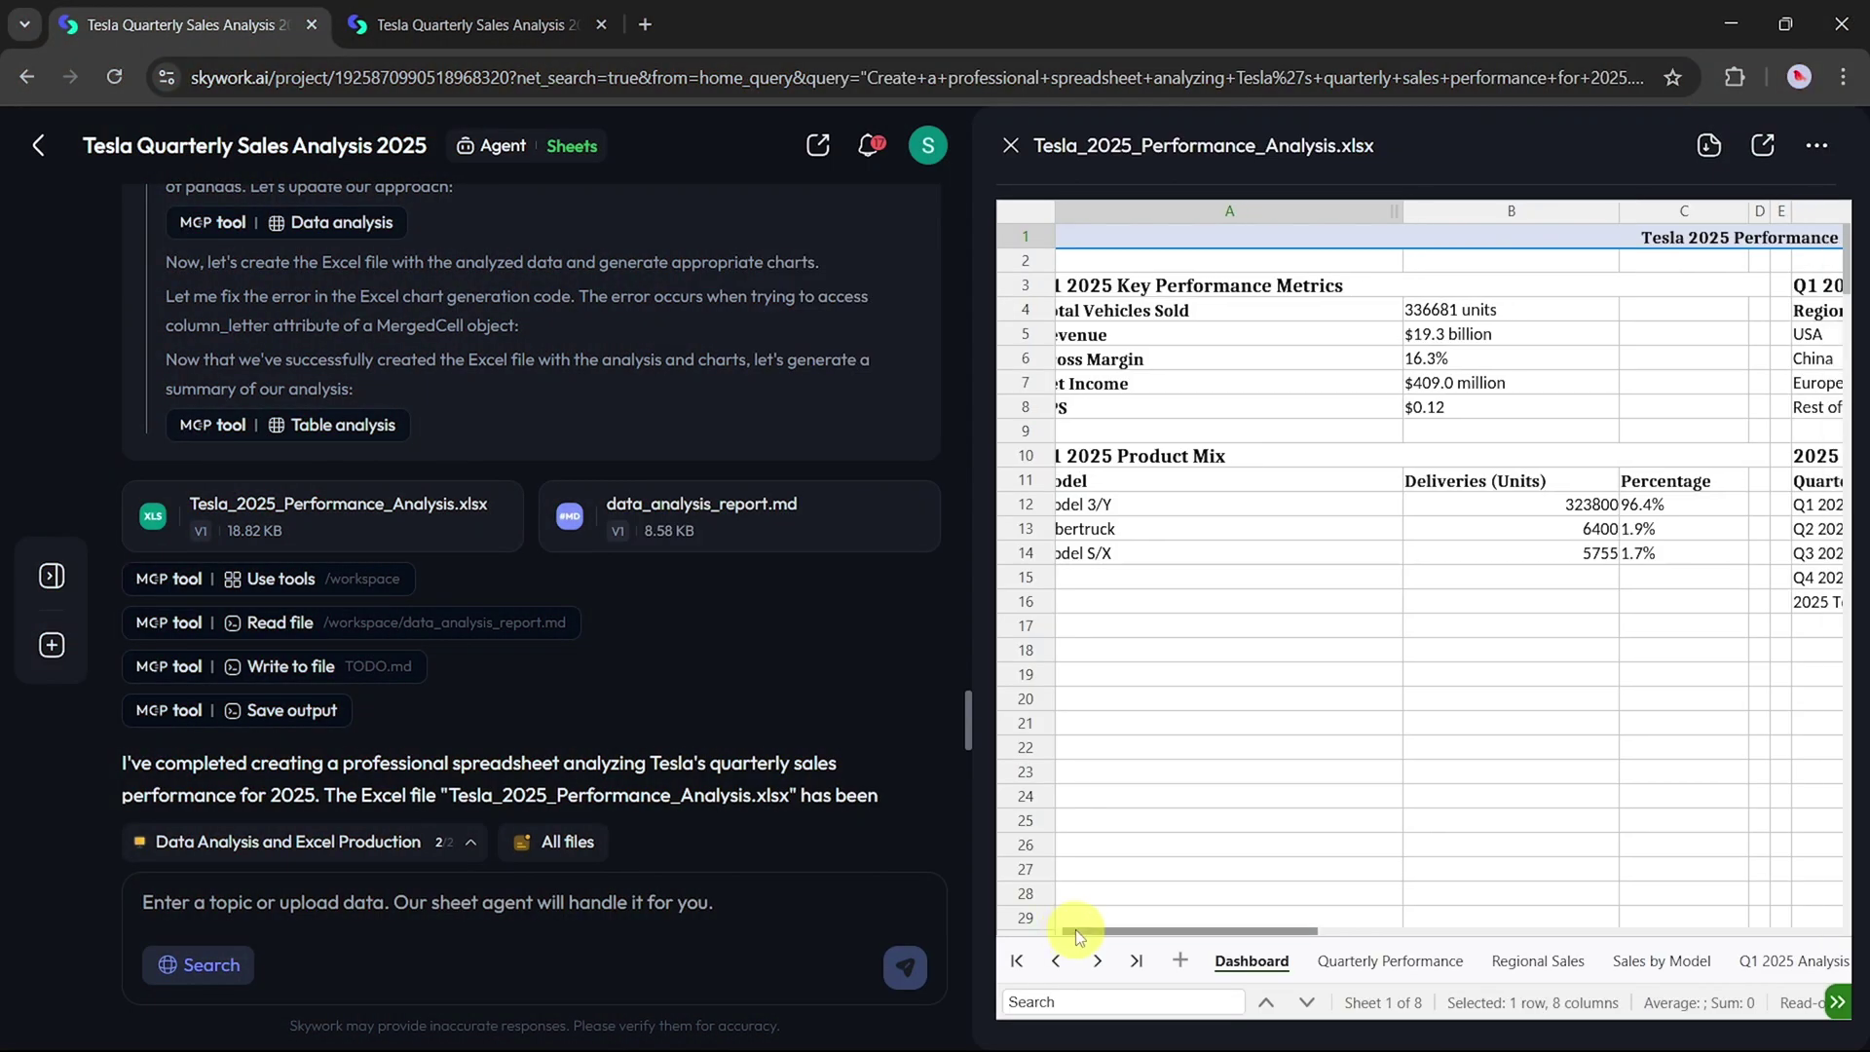
left_click_drag(1075, 929, 1311, 933)
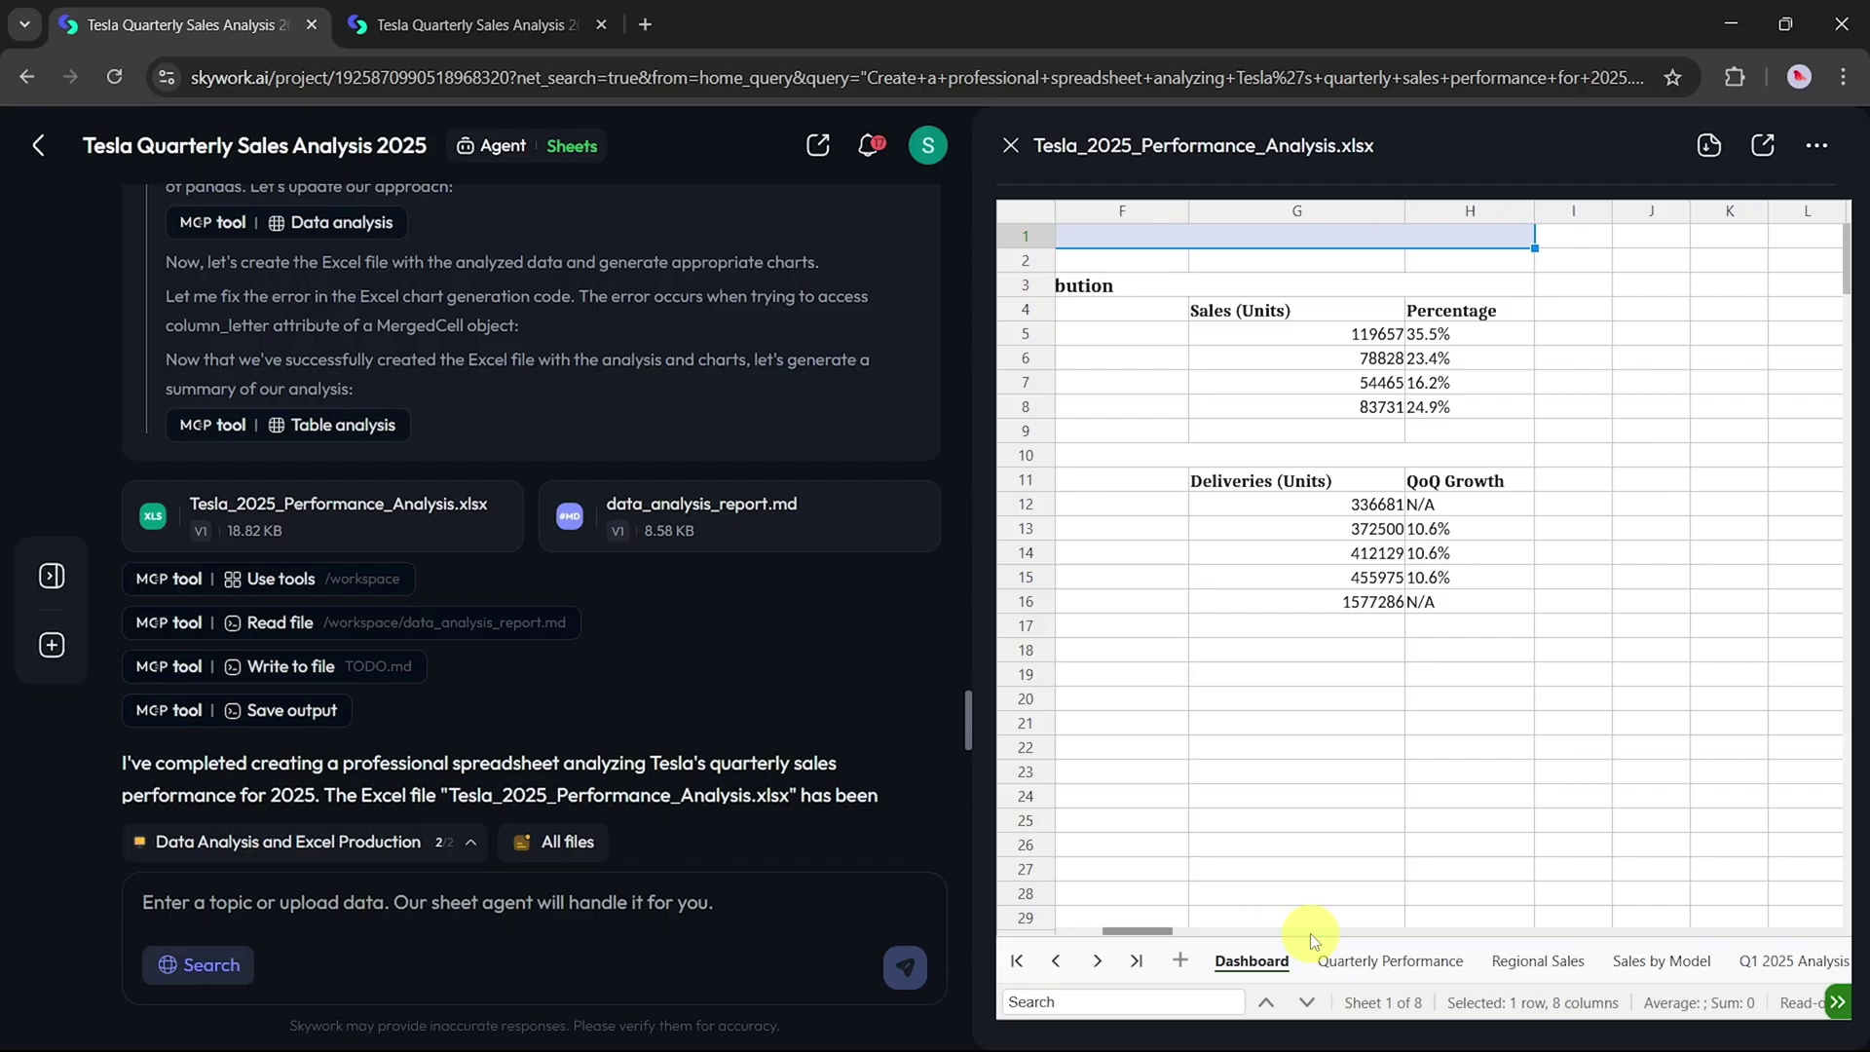
left_click(821, 526)
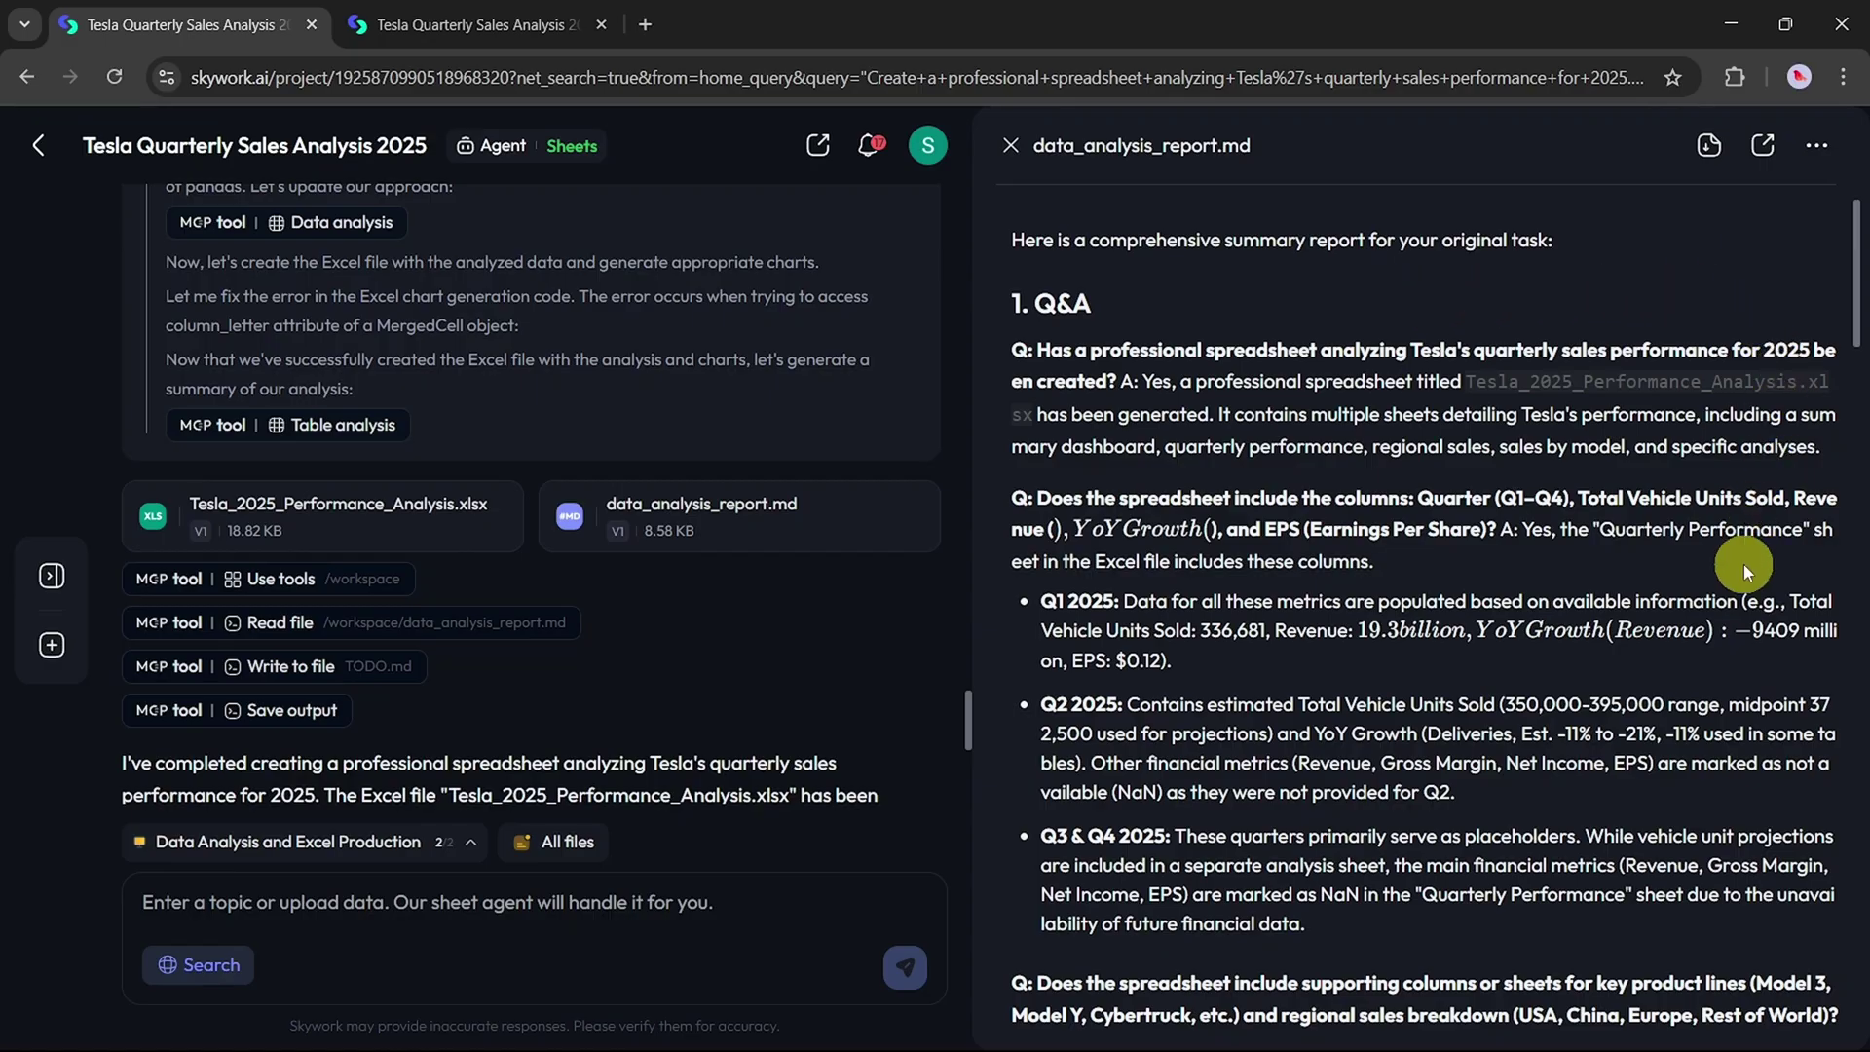
scroll(1744, 564, "down", 3)
scroll(1744, 564, "down", 8)
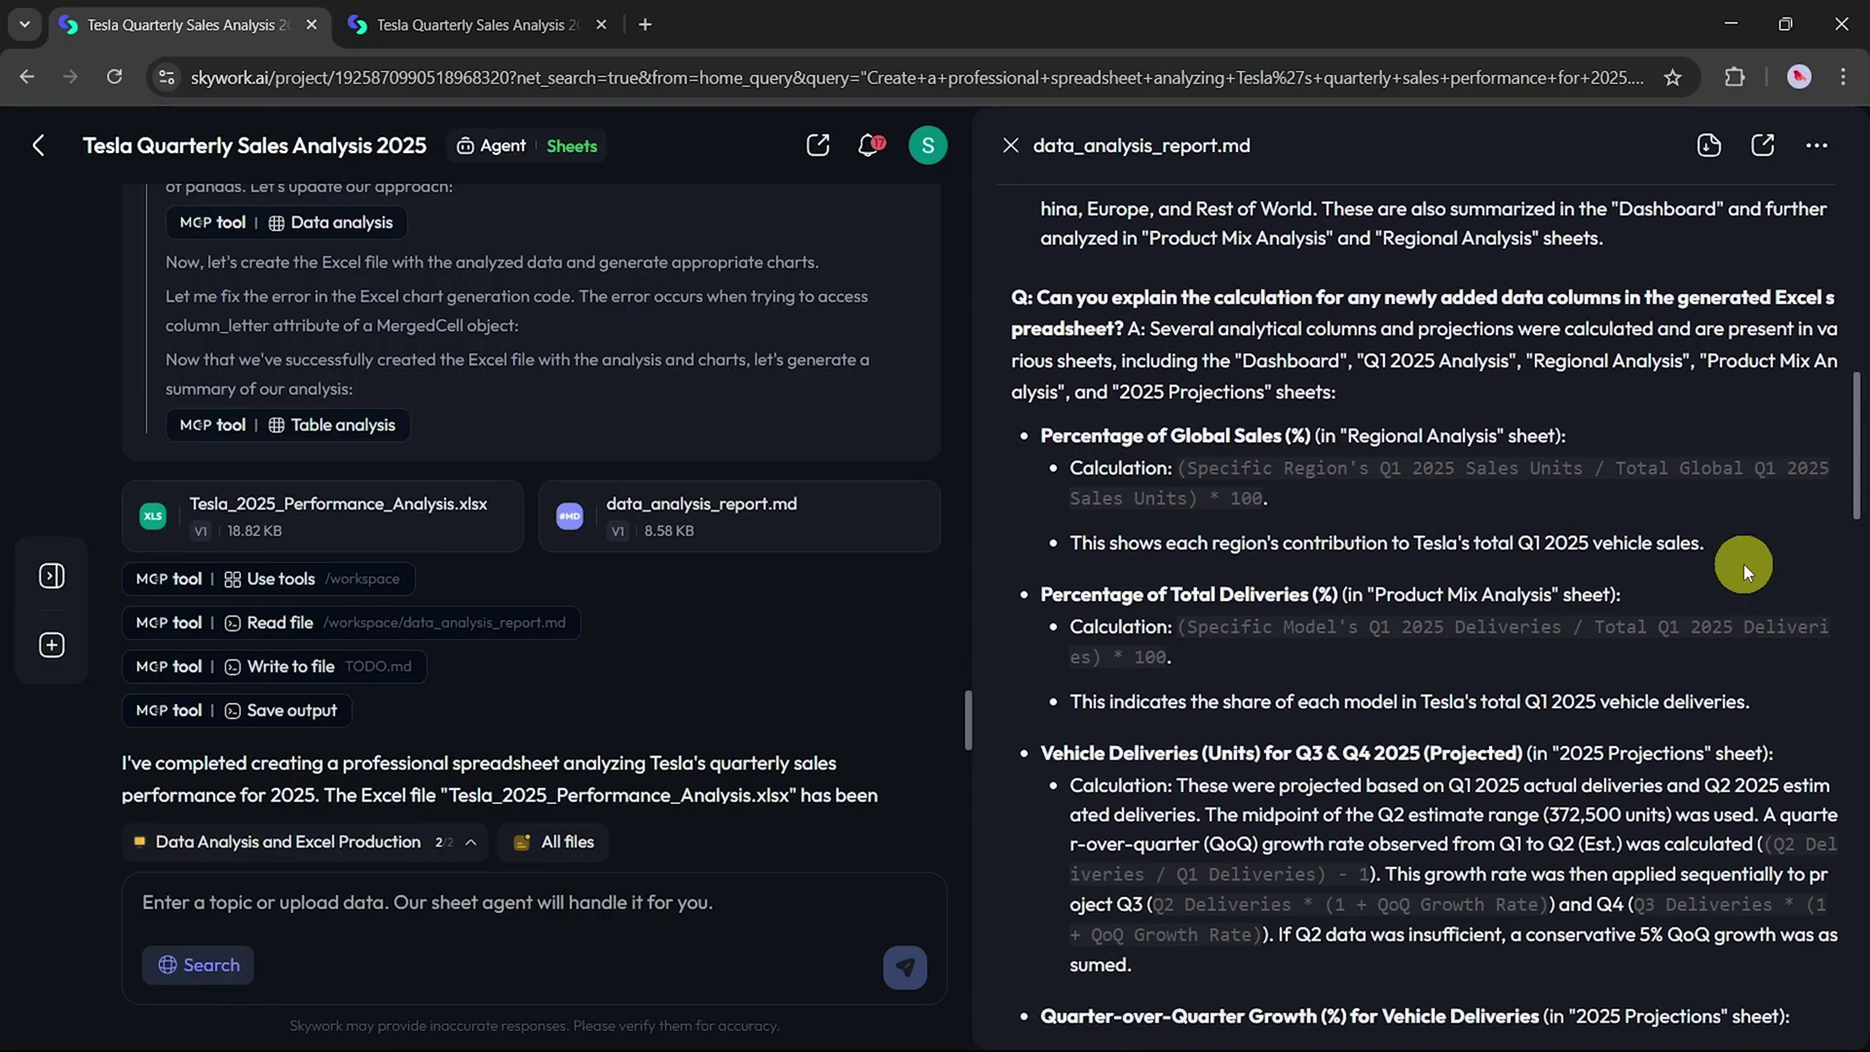
scroll(1744, 564, "down", 12)
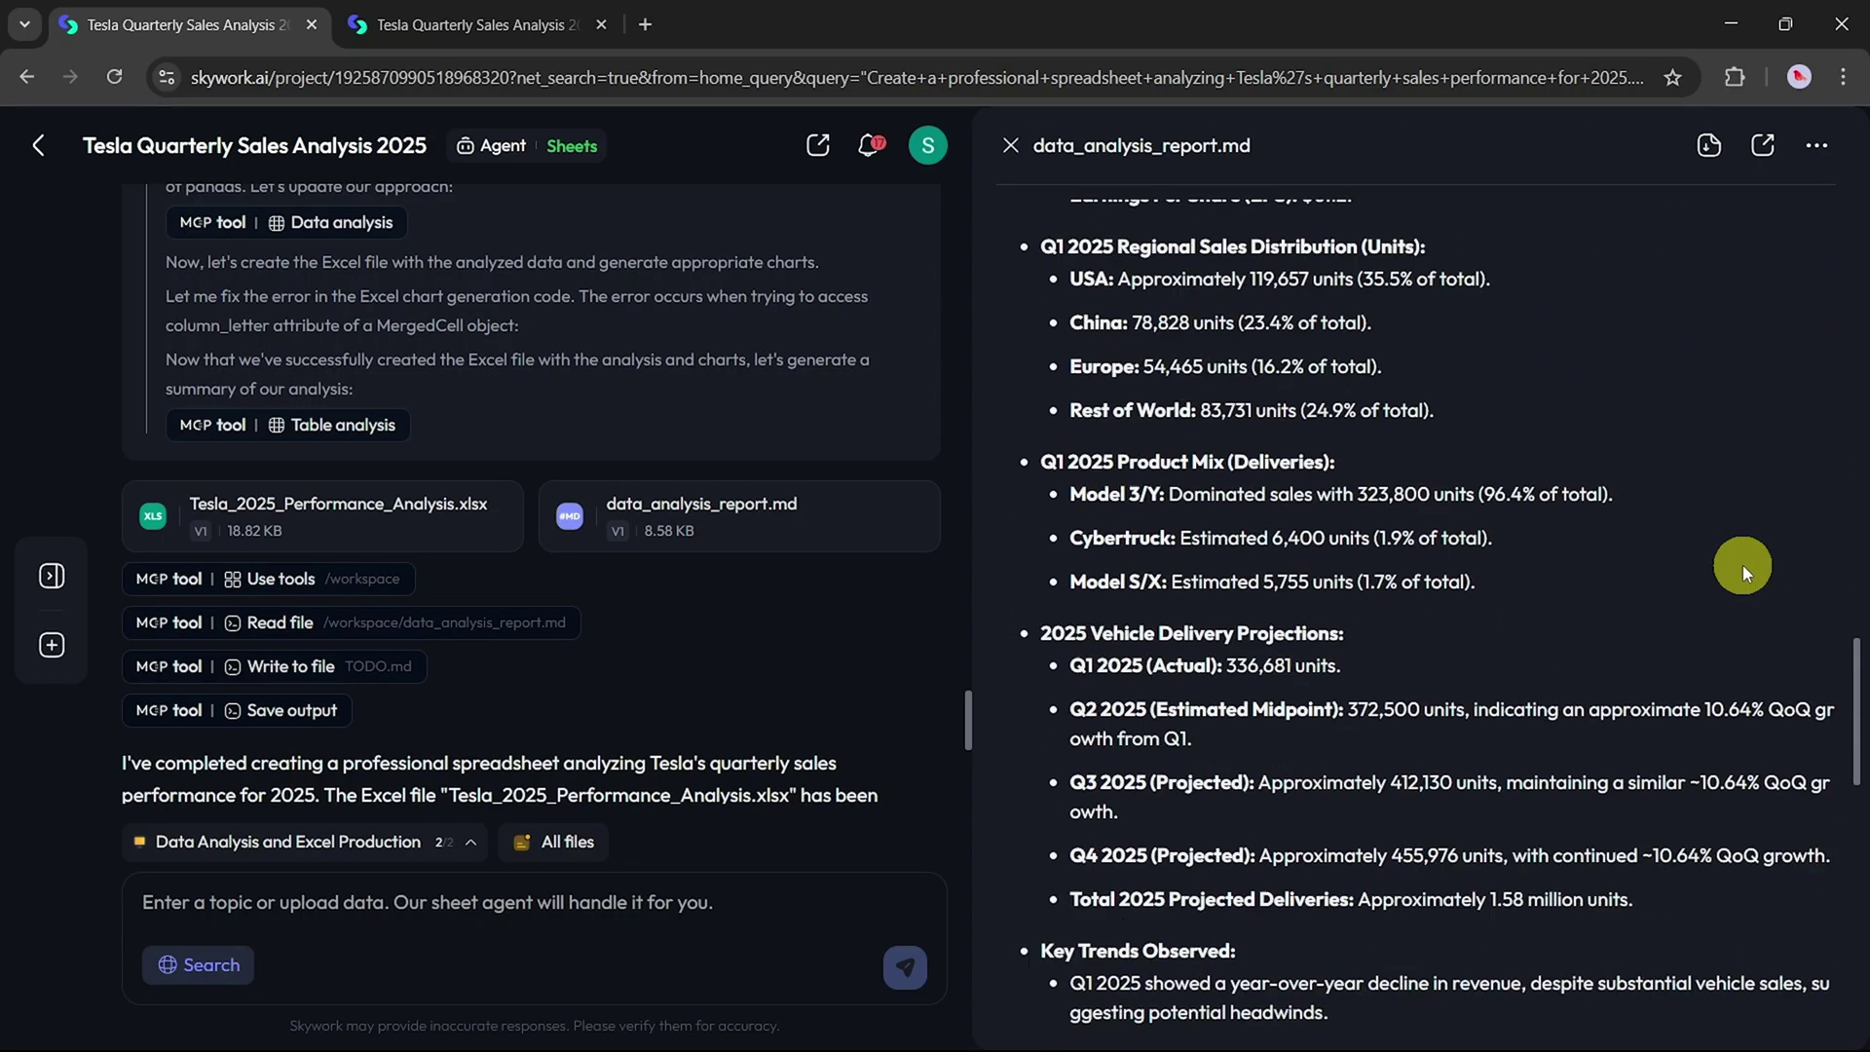
scroll(1744, 565, "down", 8)
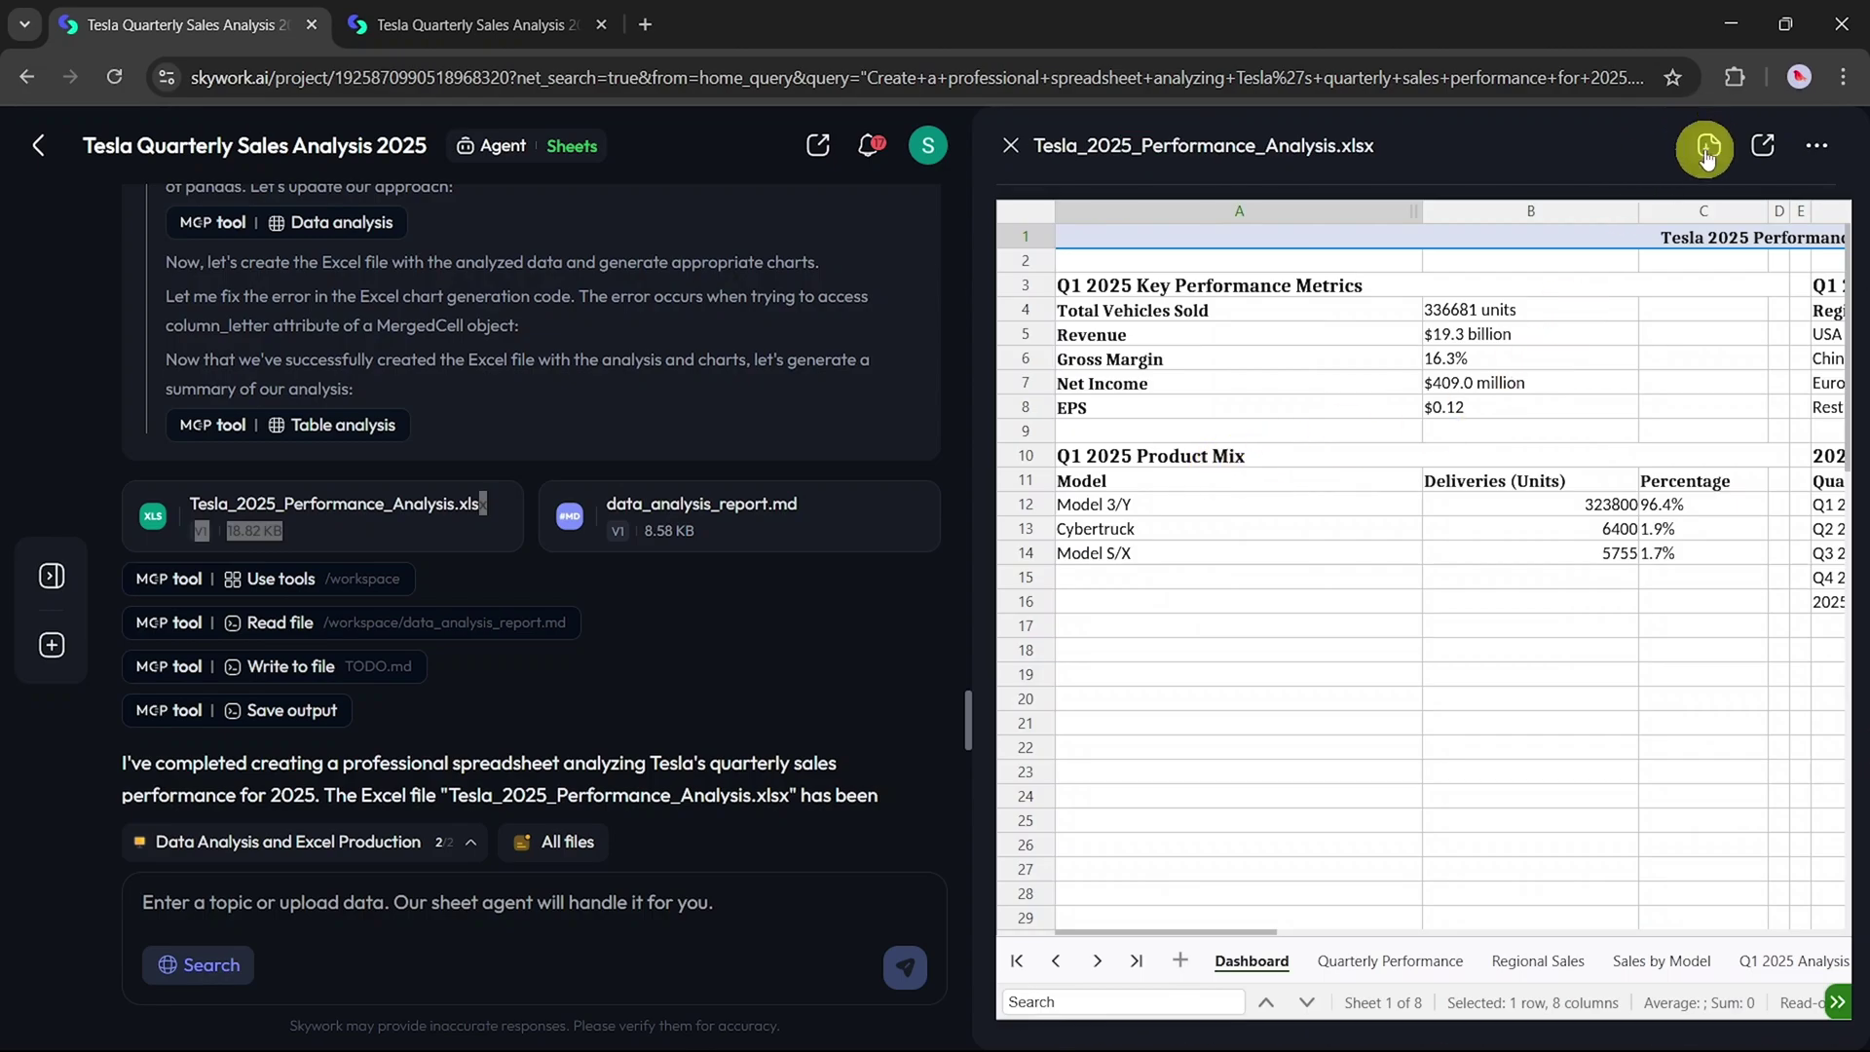
left_click(1706, 151)
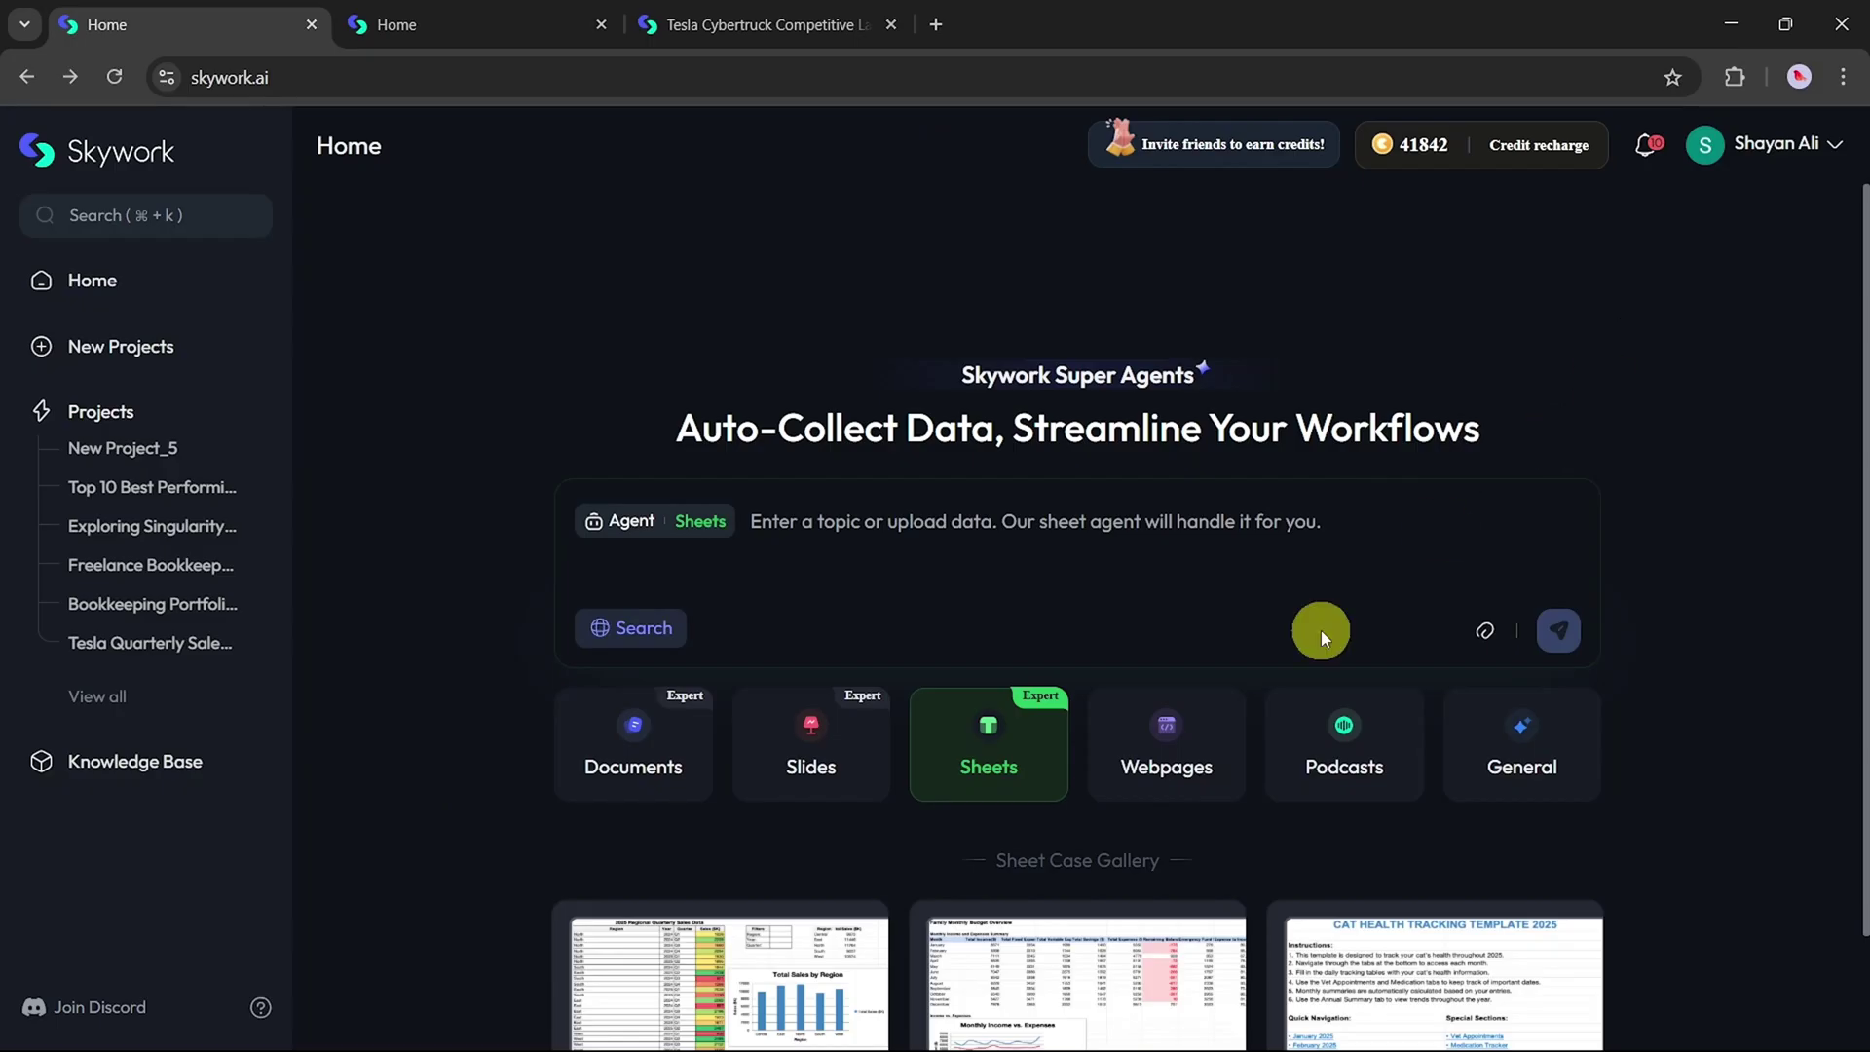
Step: Choose the Webpages agent and paste the freelance bookkeeper portfolio website prompt
left_click(1190, 731)
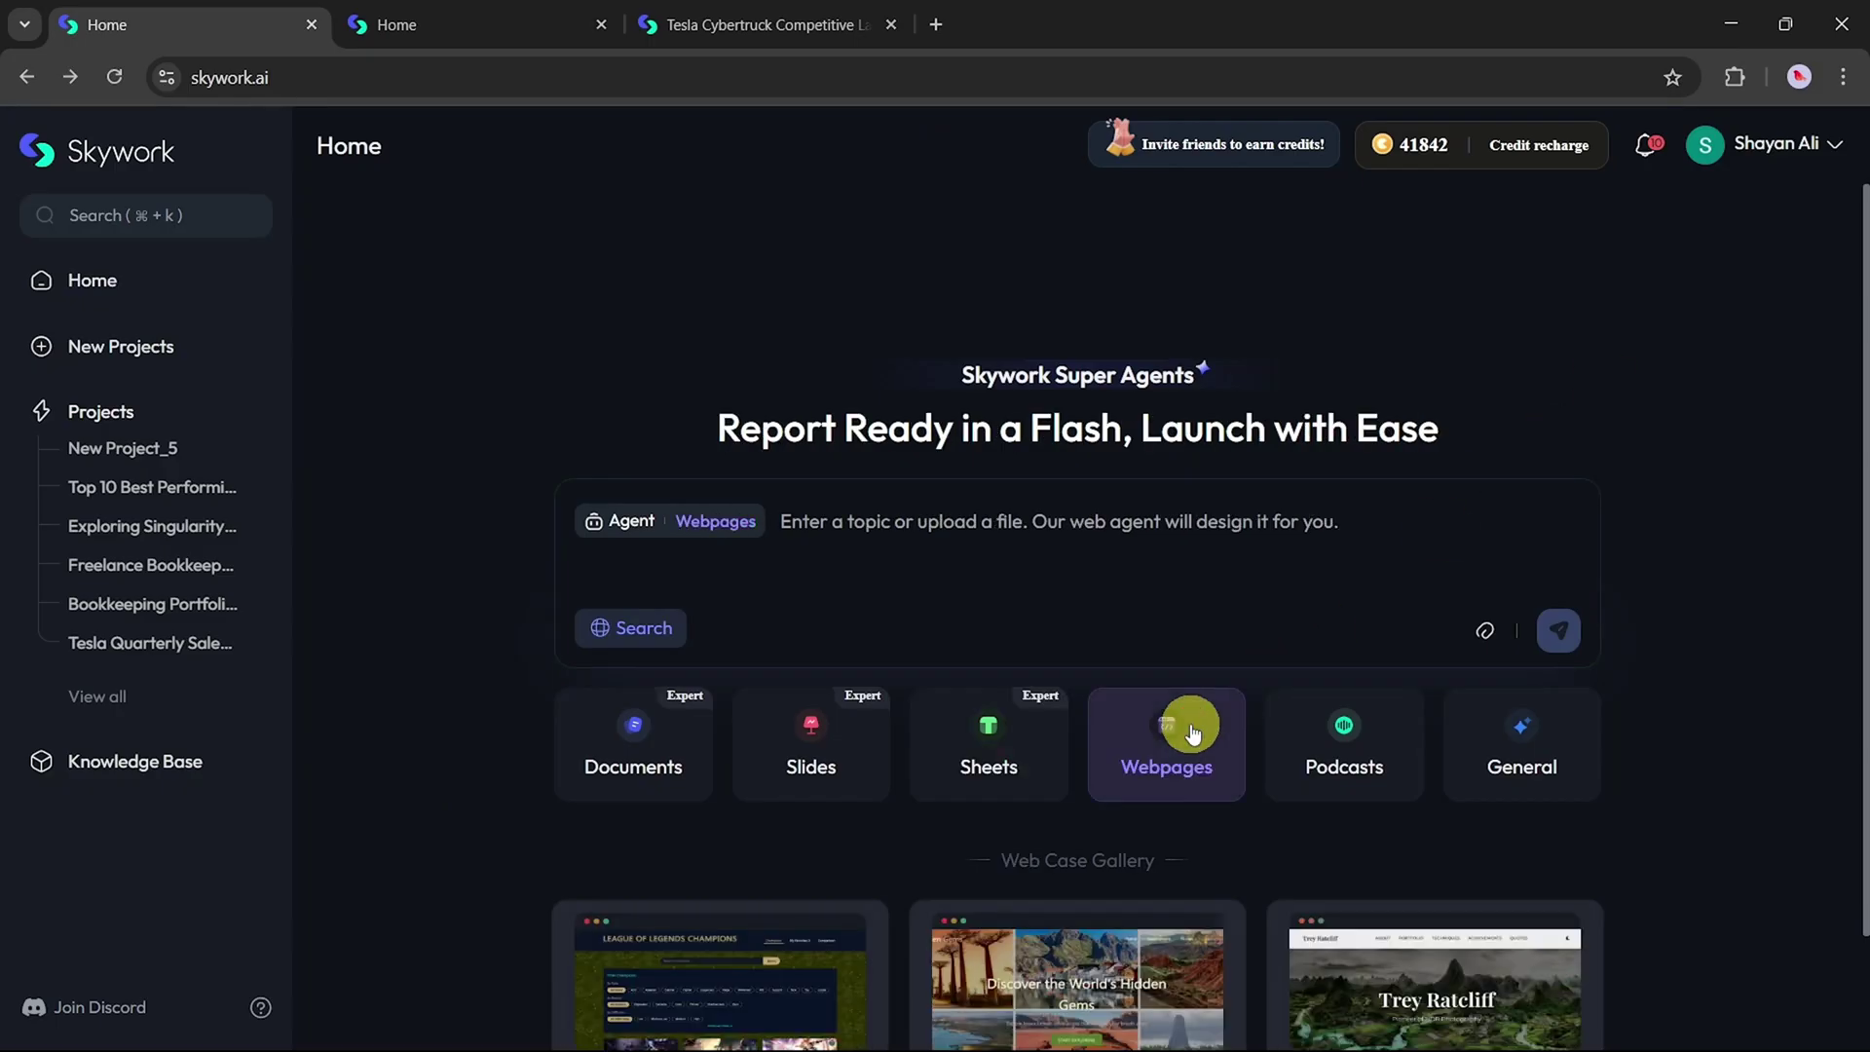
scroll(1193, 733, "down", 1)
left_click(841, 389)
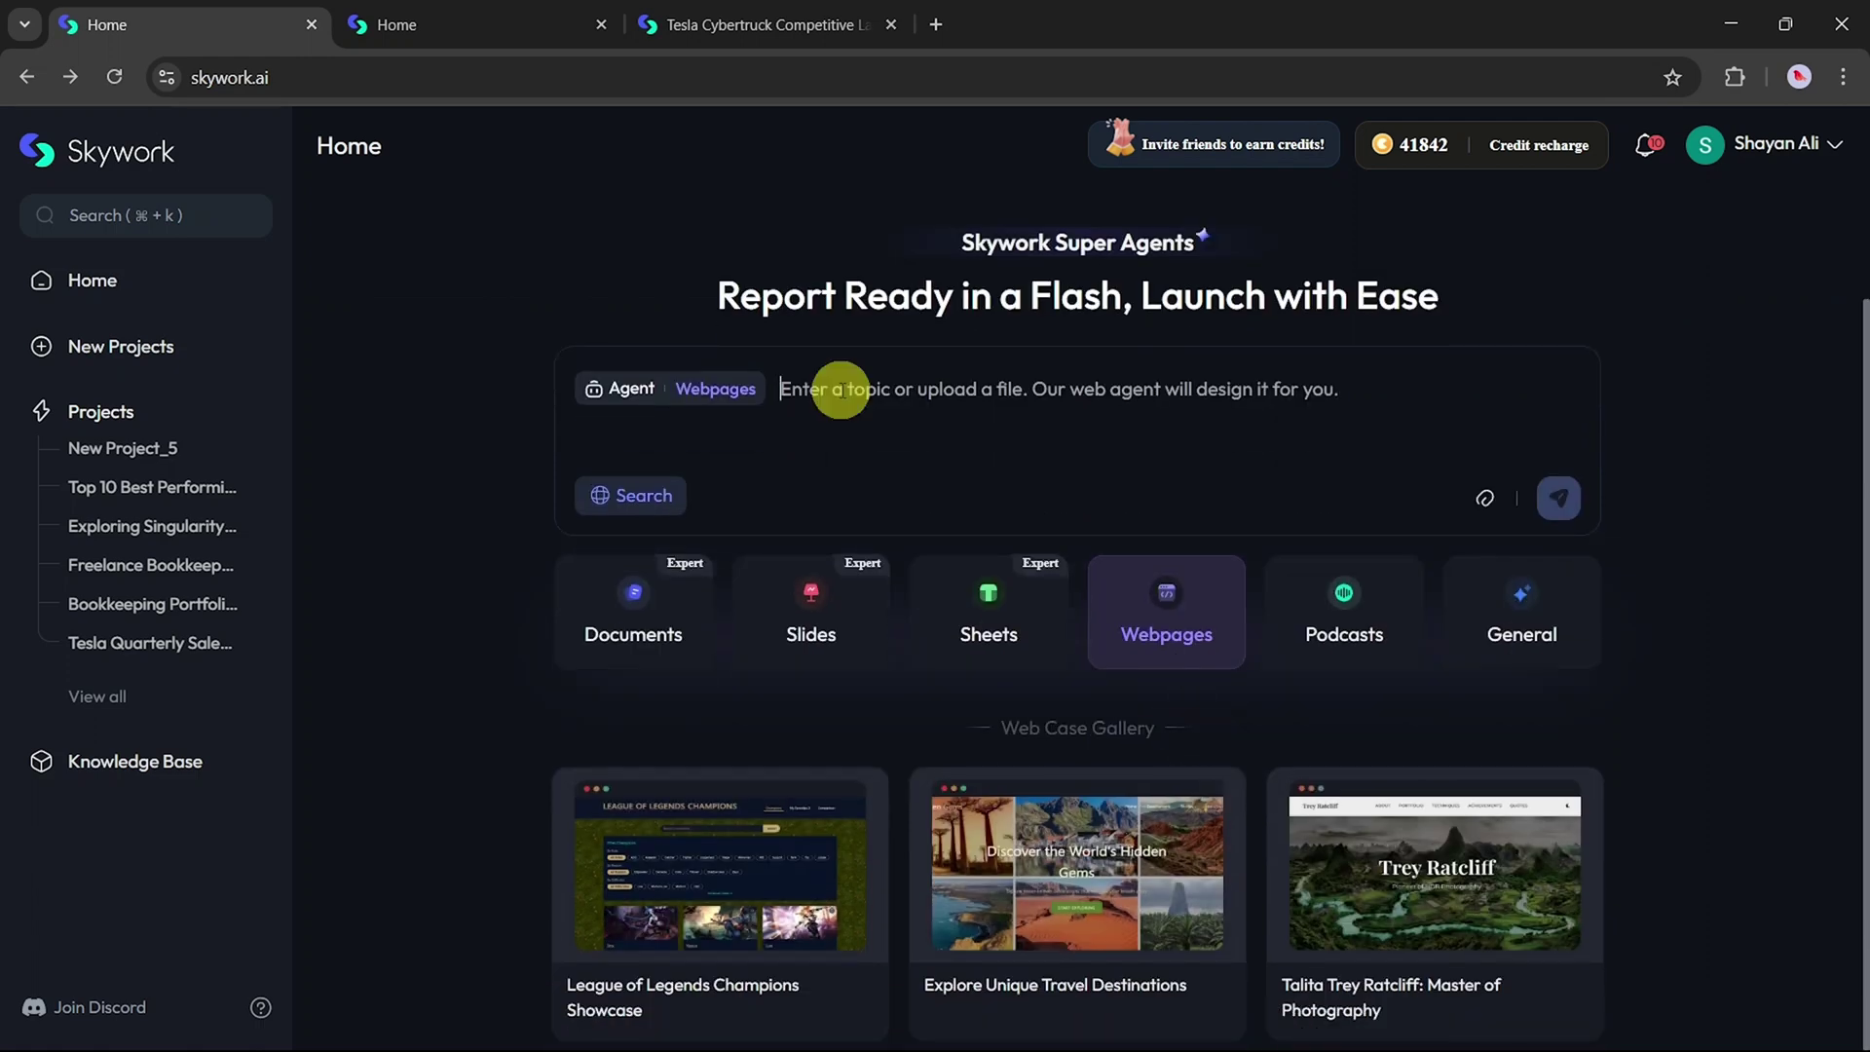
key("ctrl+v")
Step: Review the full pasted bookkeeper website prompt before sending it
scroll(974, 419, "up", 5)
scroll(958, 570, "down", 2)
scroll(959, 567, "down", 5)
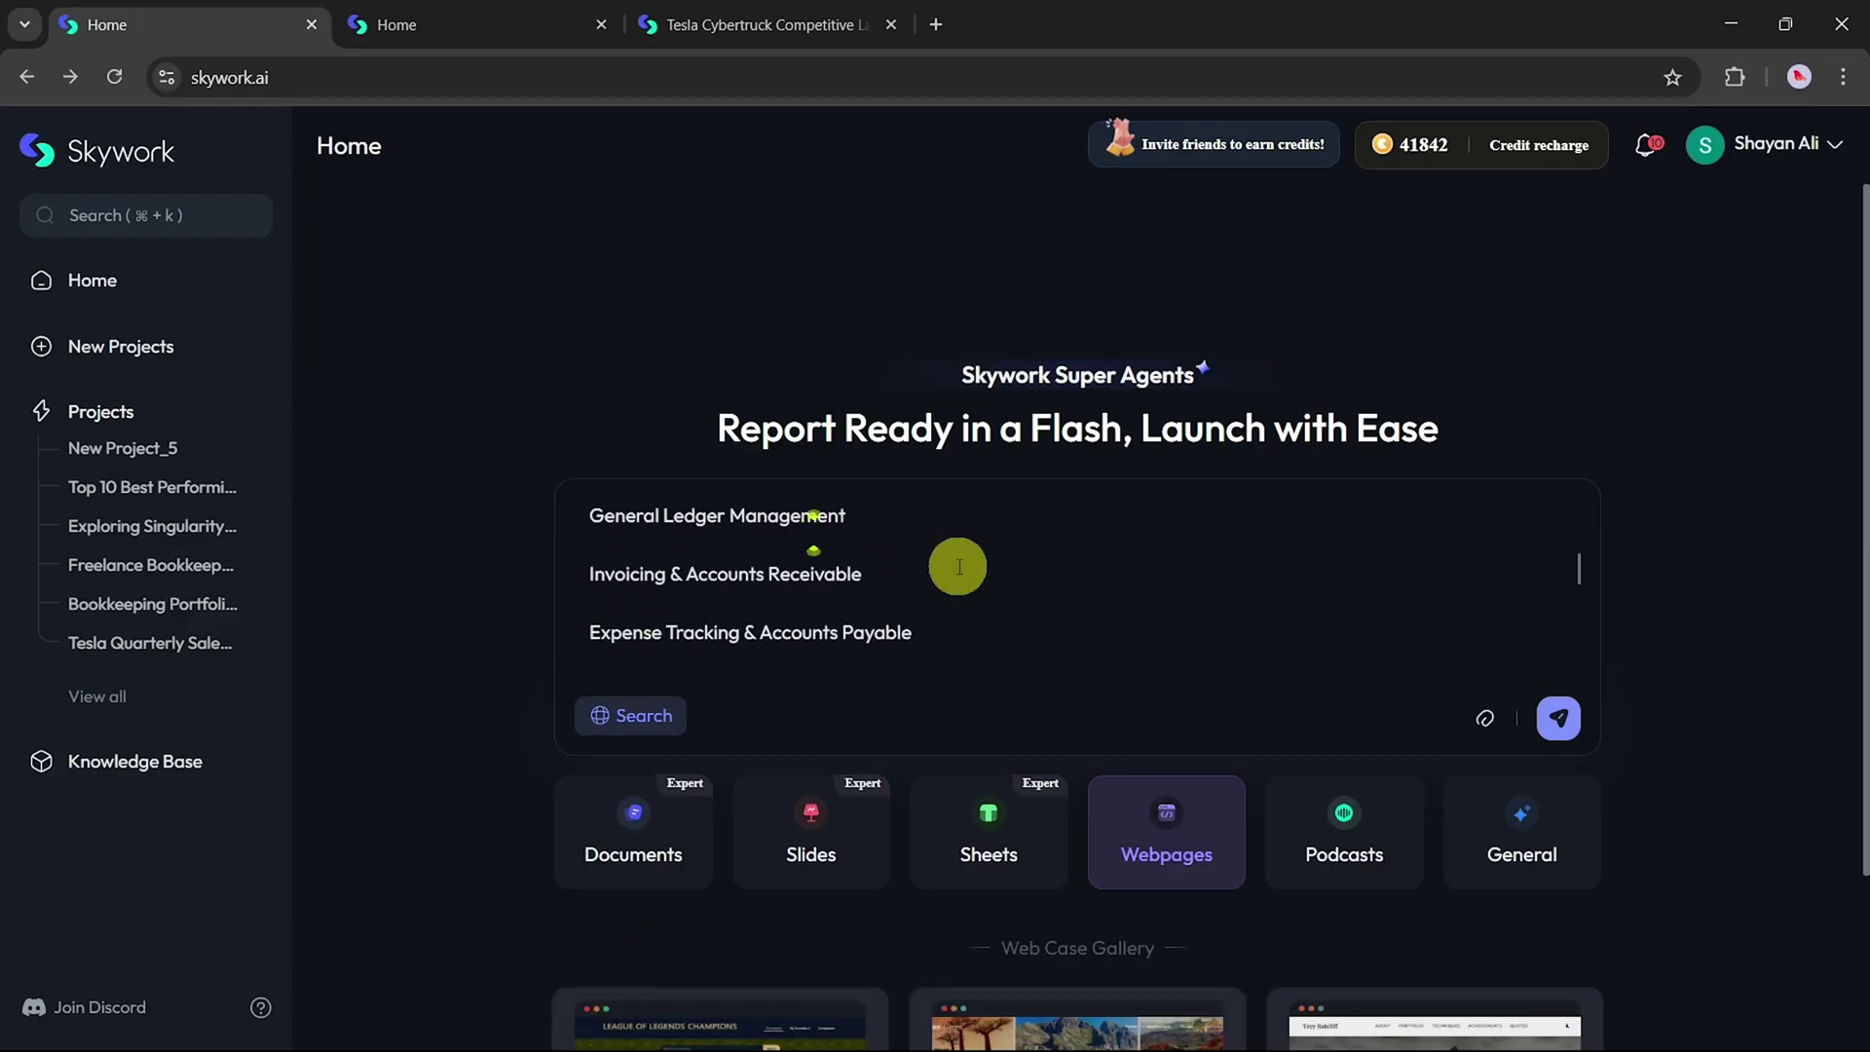
scroll(959, 567, "down", 8)
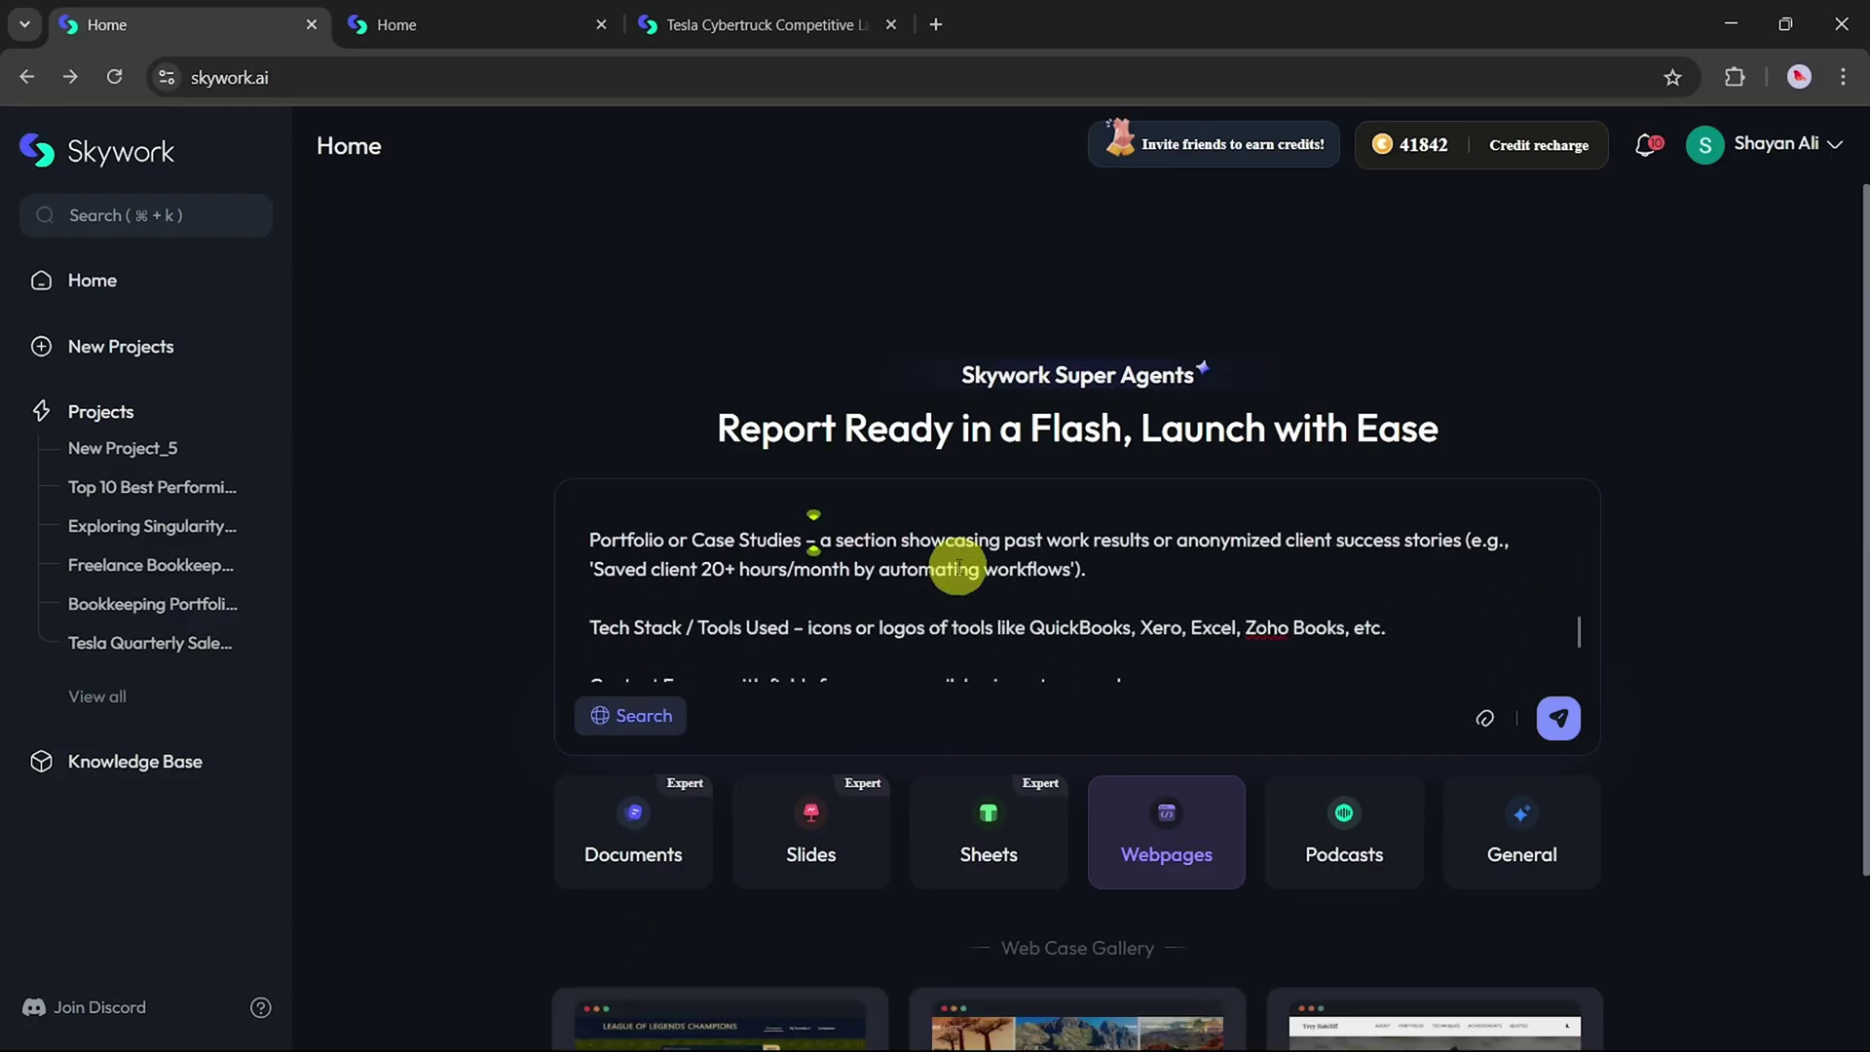
scroll(960, 567, "down", 5)
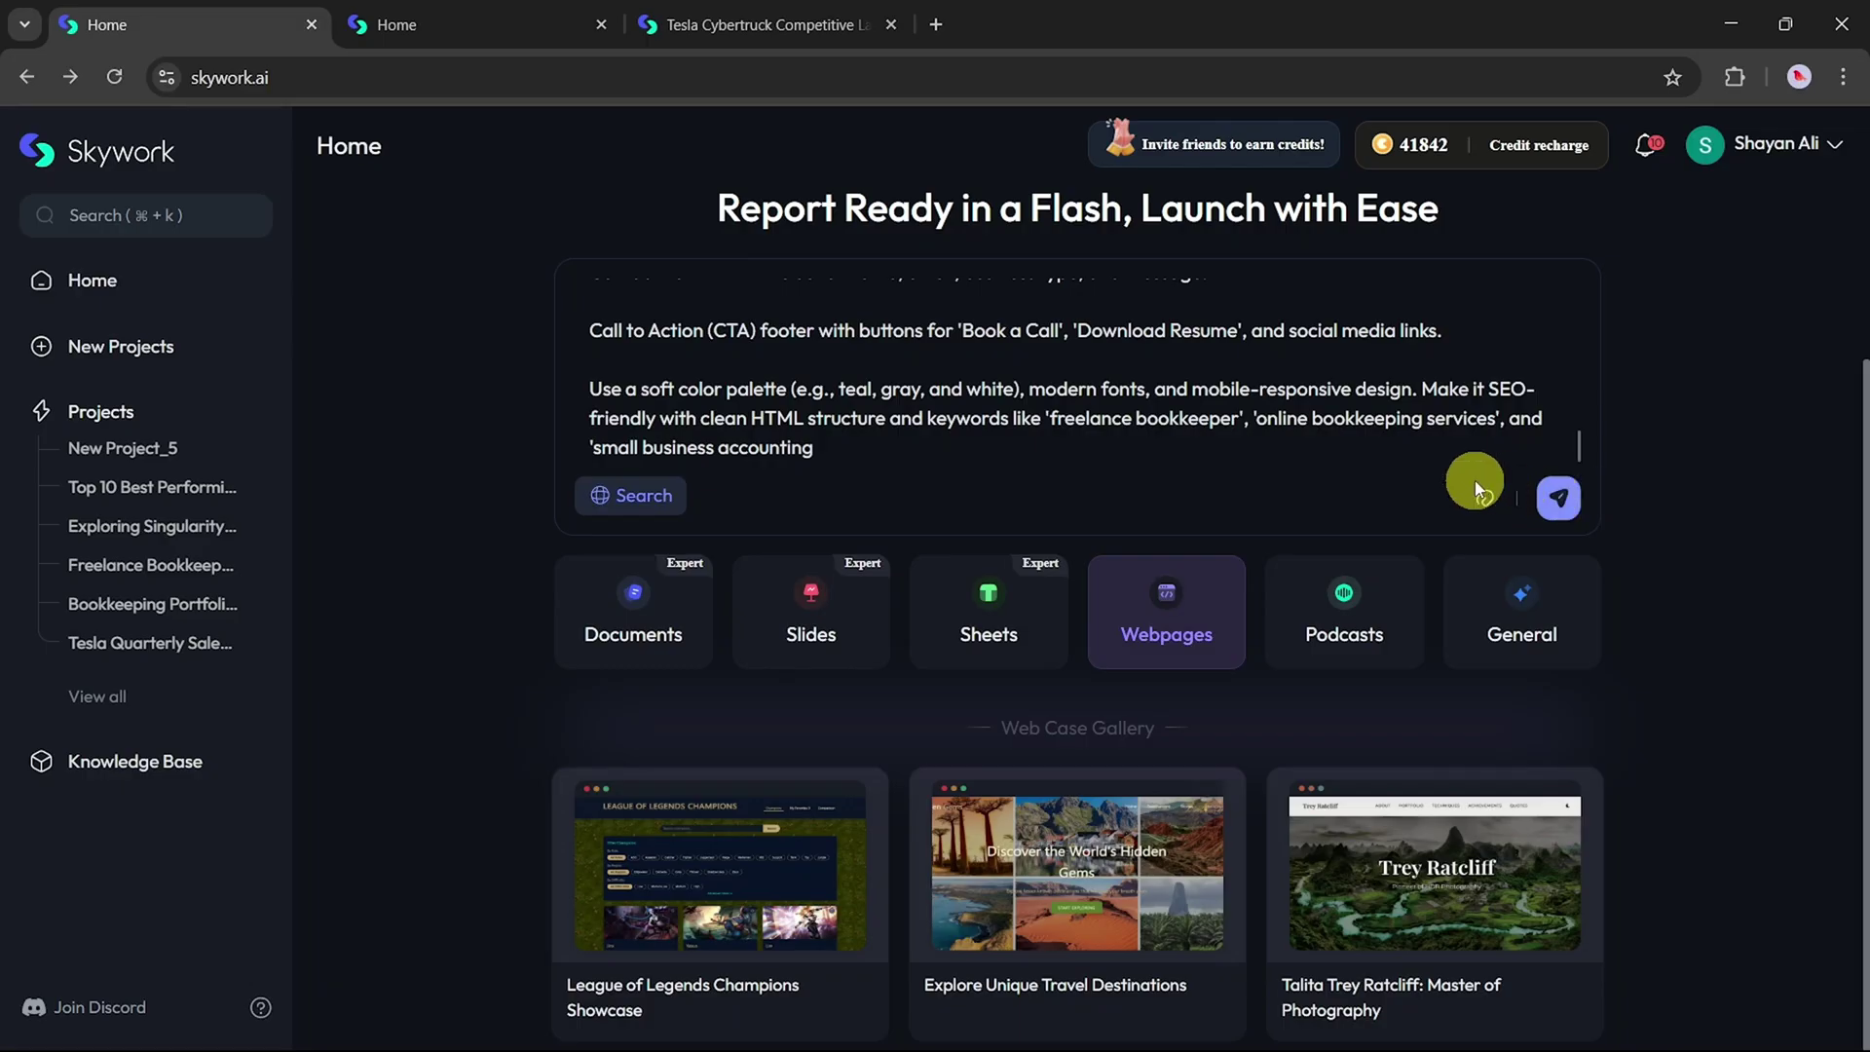
scroll(1337, 494, "up", 2)
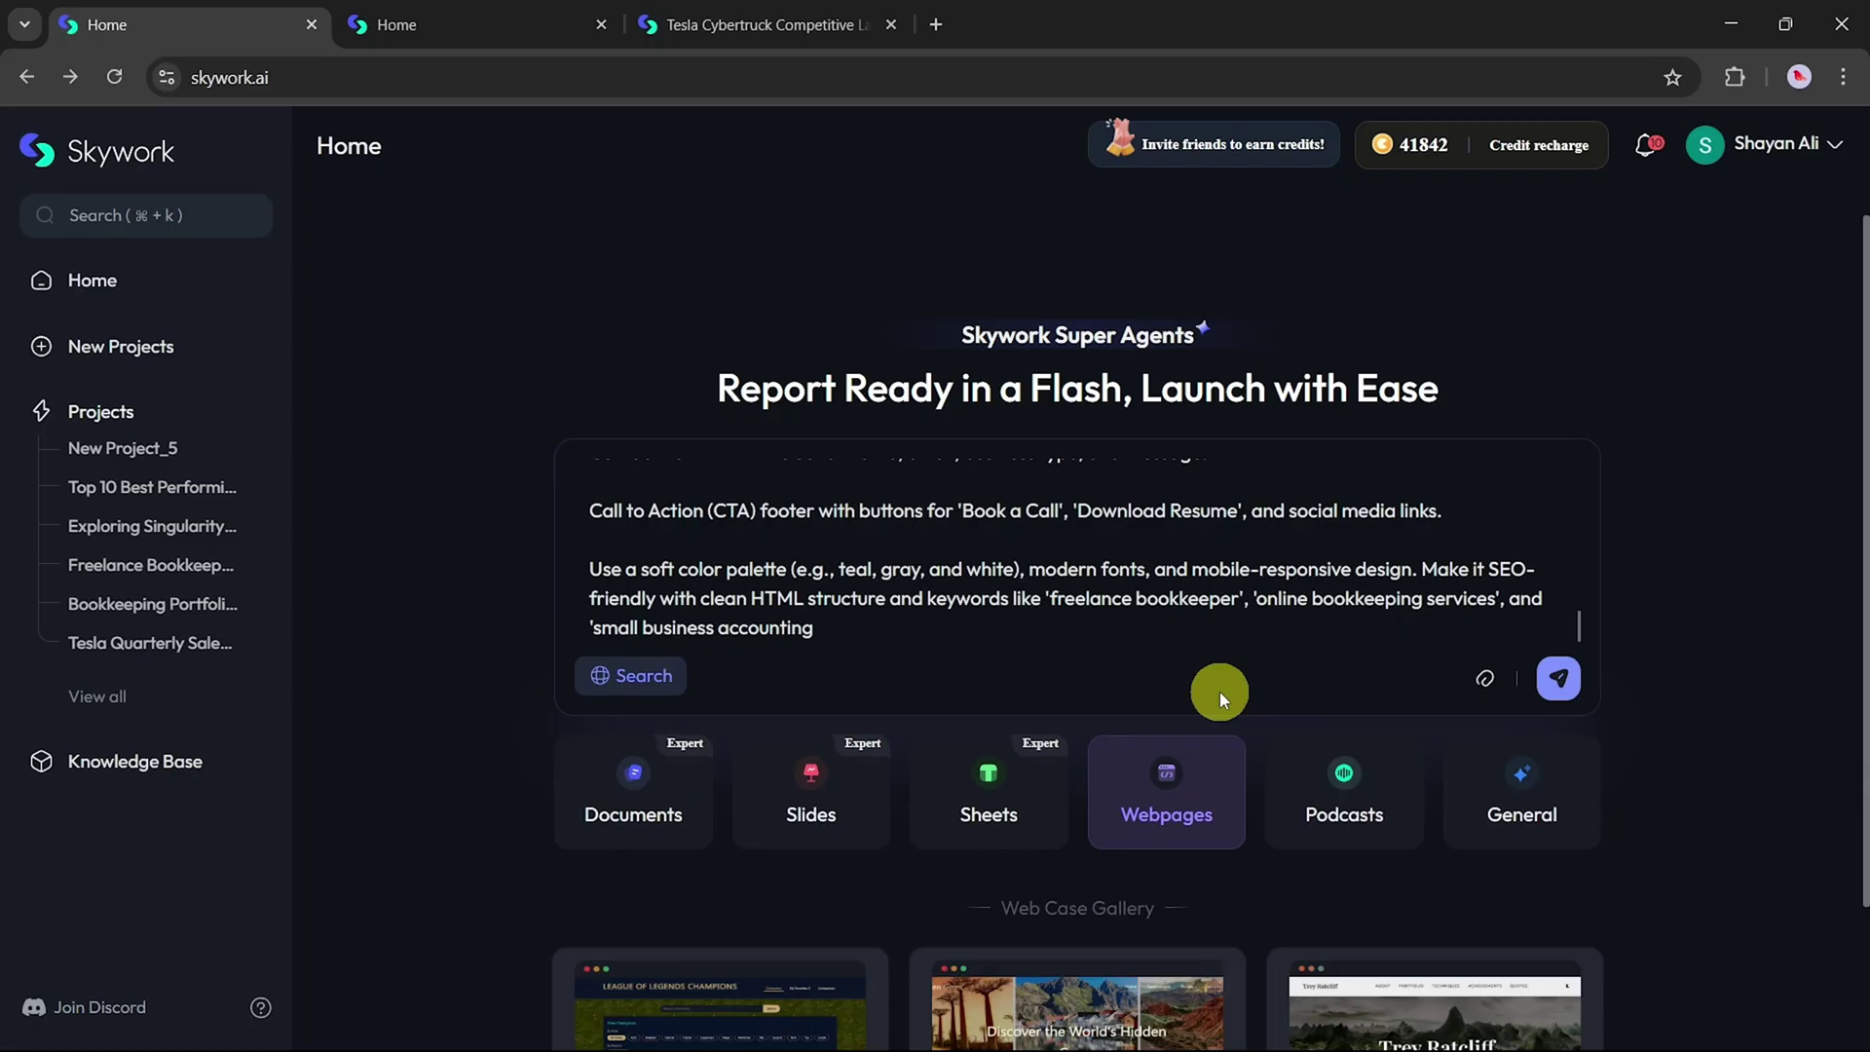
scroll(1220, 624, "up", 10)
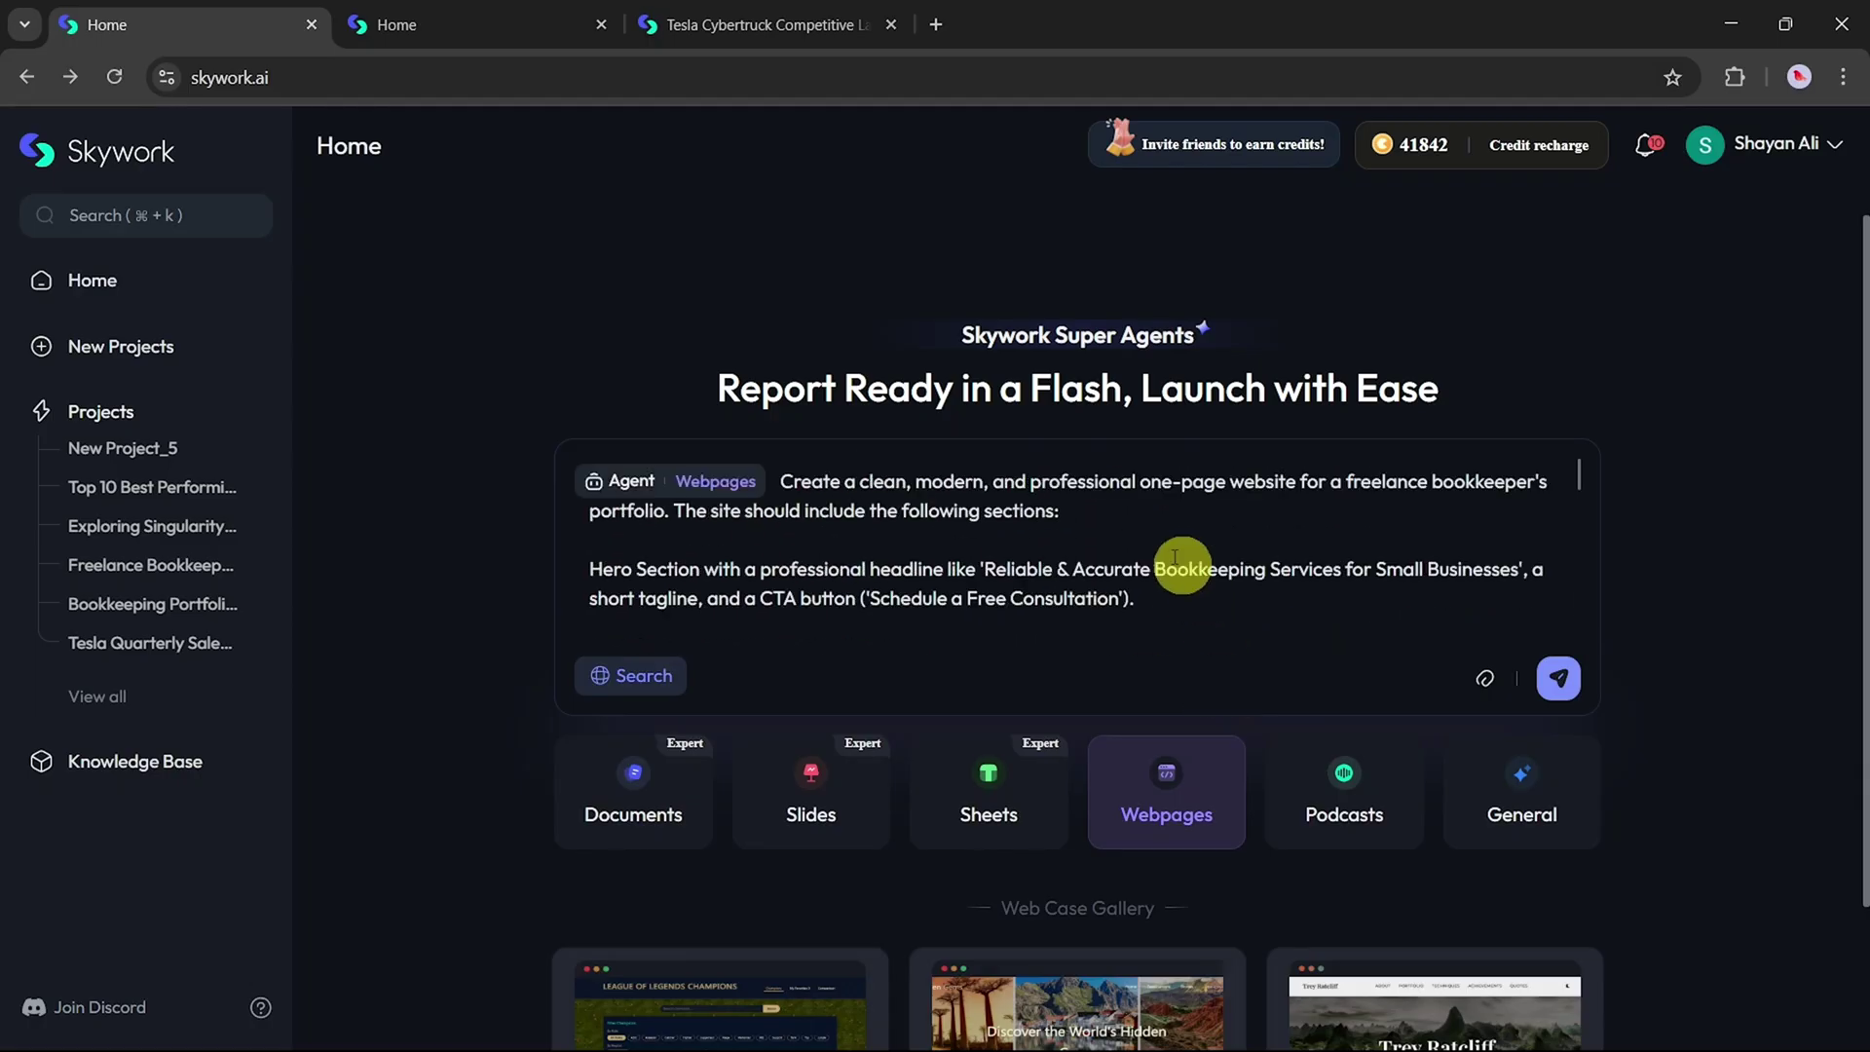
scroll(1160, 539, "down", 4)
scroll(1160, 539, "down", 8)
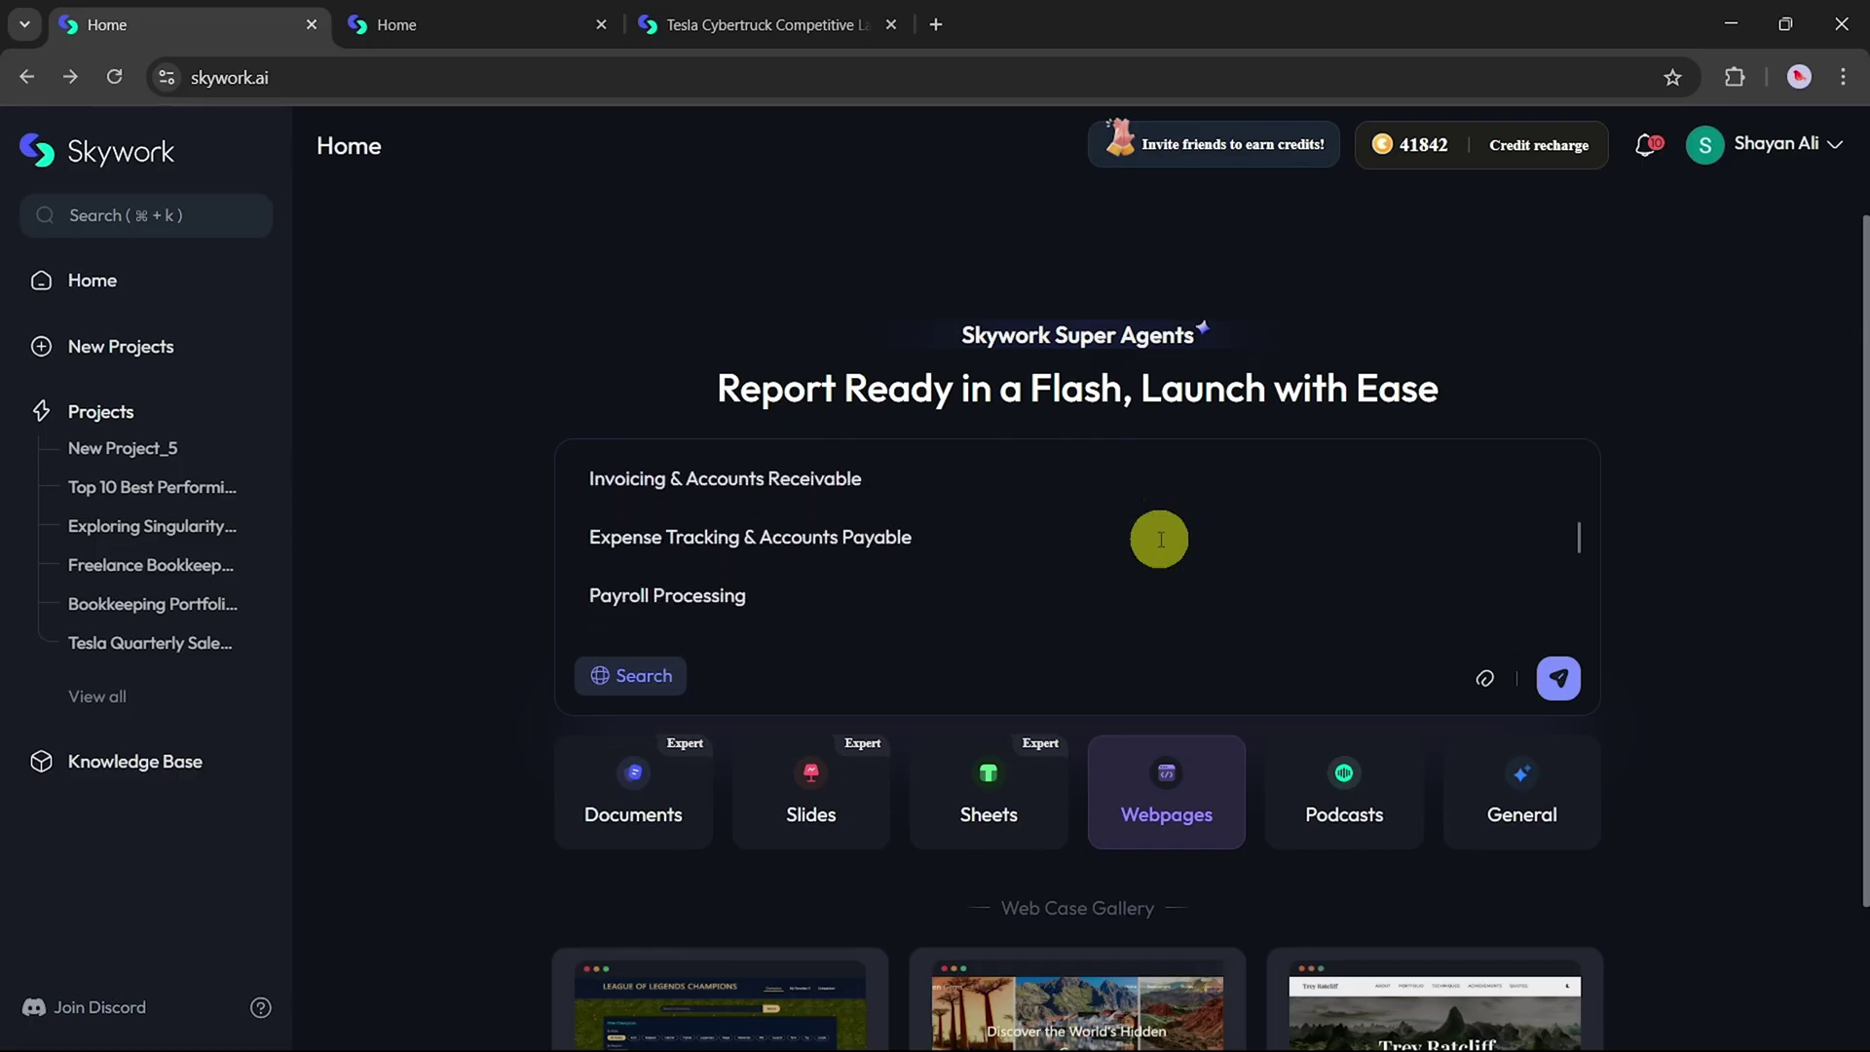
scroll(1161, 538, "down", 2)
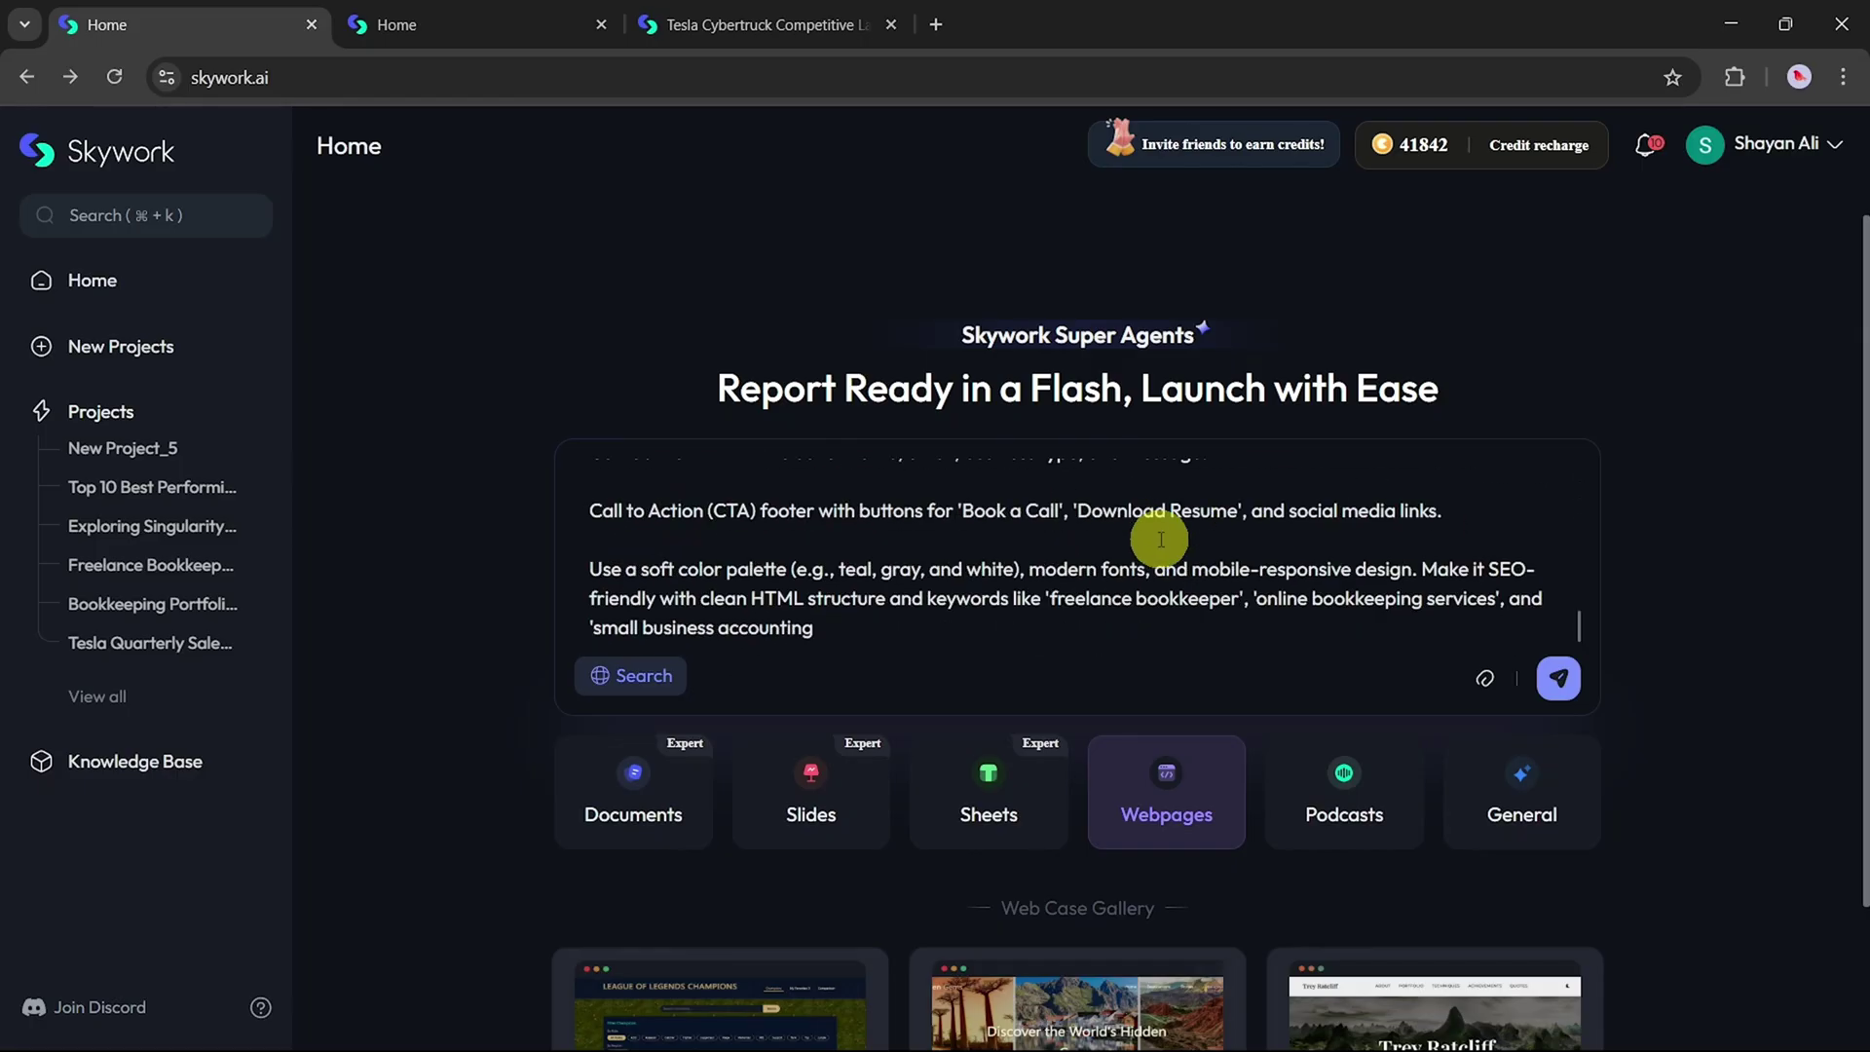
Step: Submit the bookkeeper website request and look over the generated site's sections
left_click(1561, 680)
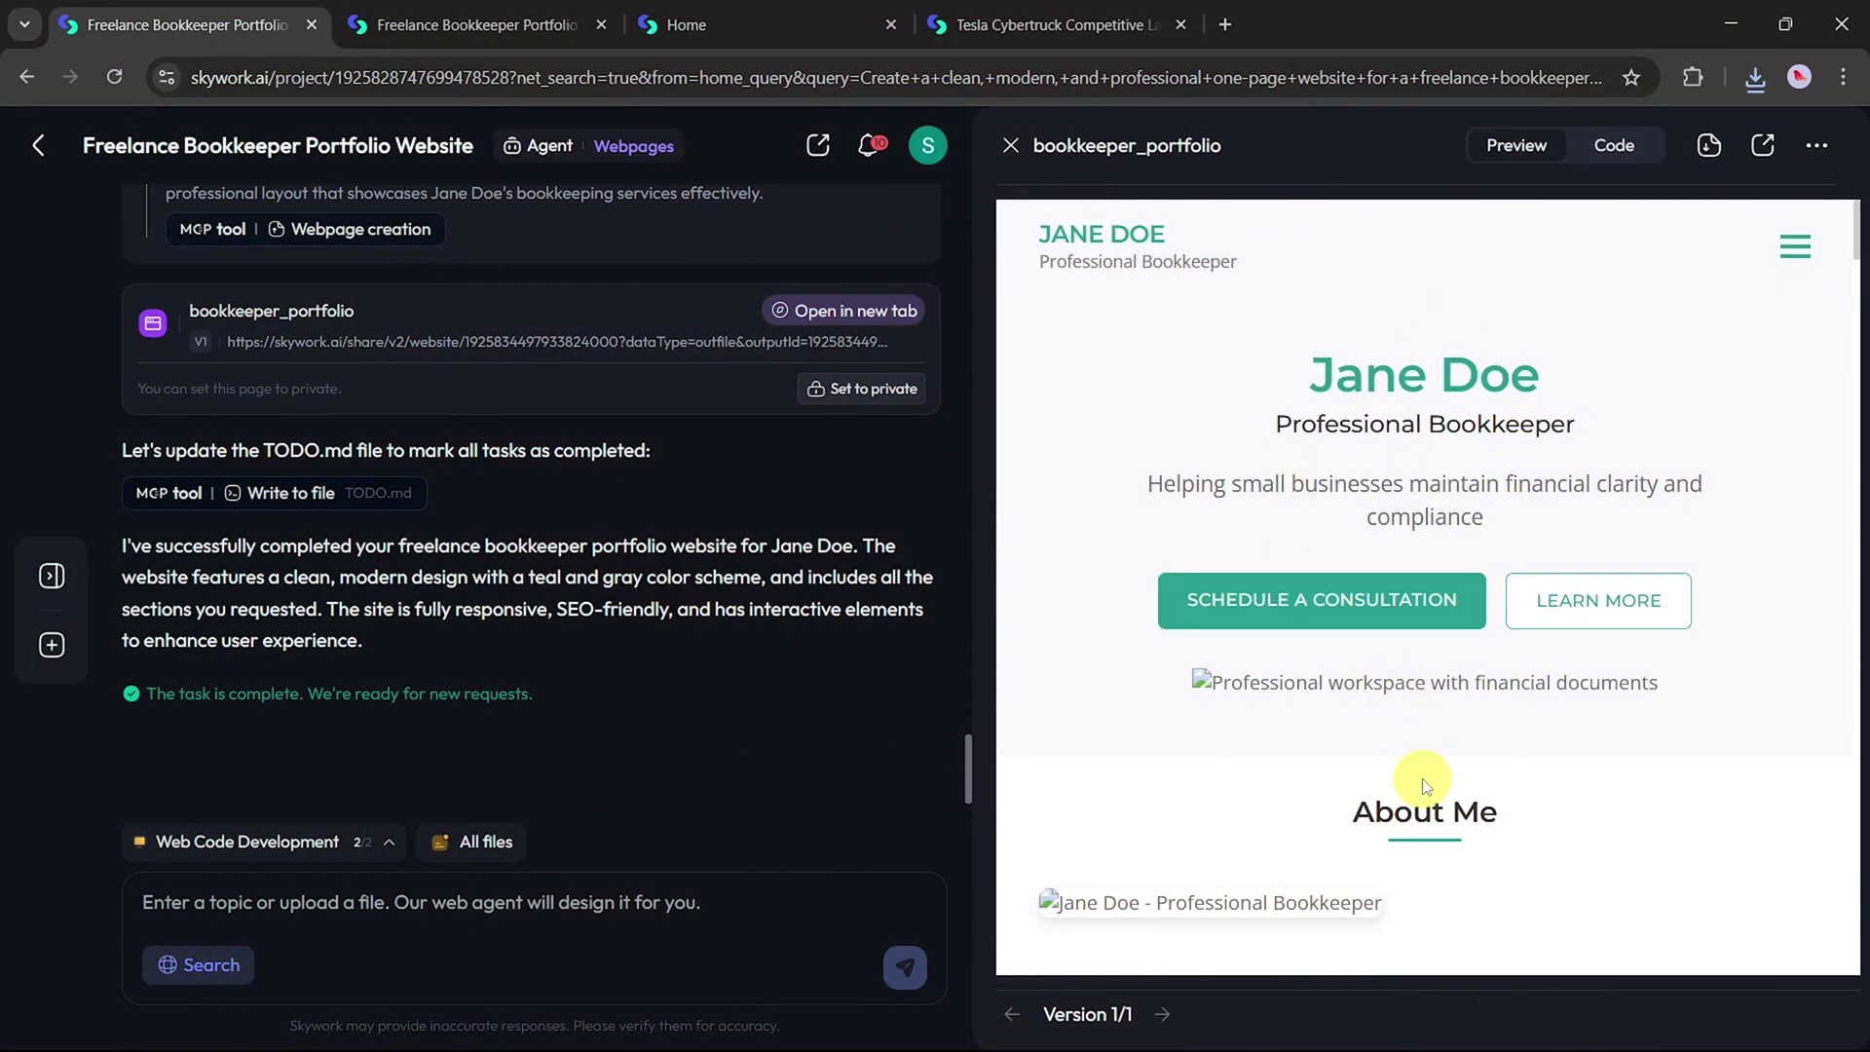
scroll(1422, 779, "down", 2)
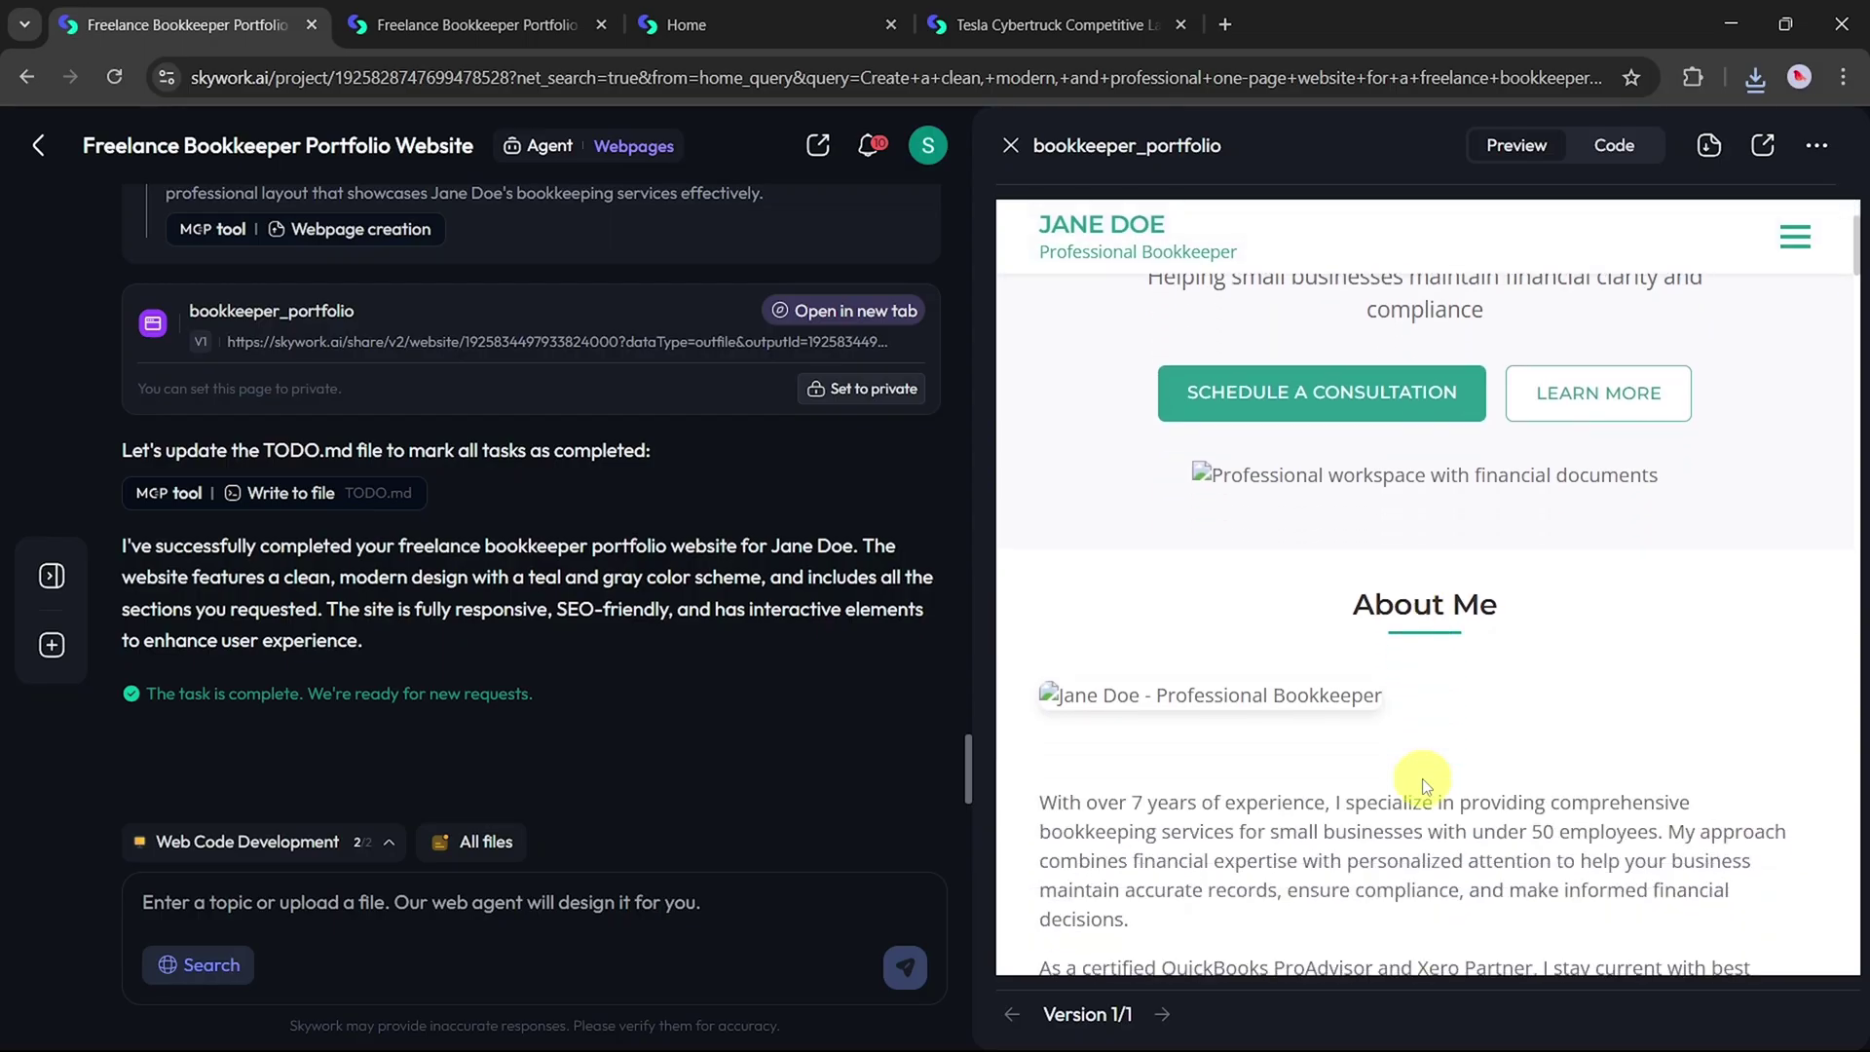
scroll(1422, 779, "down", 4)
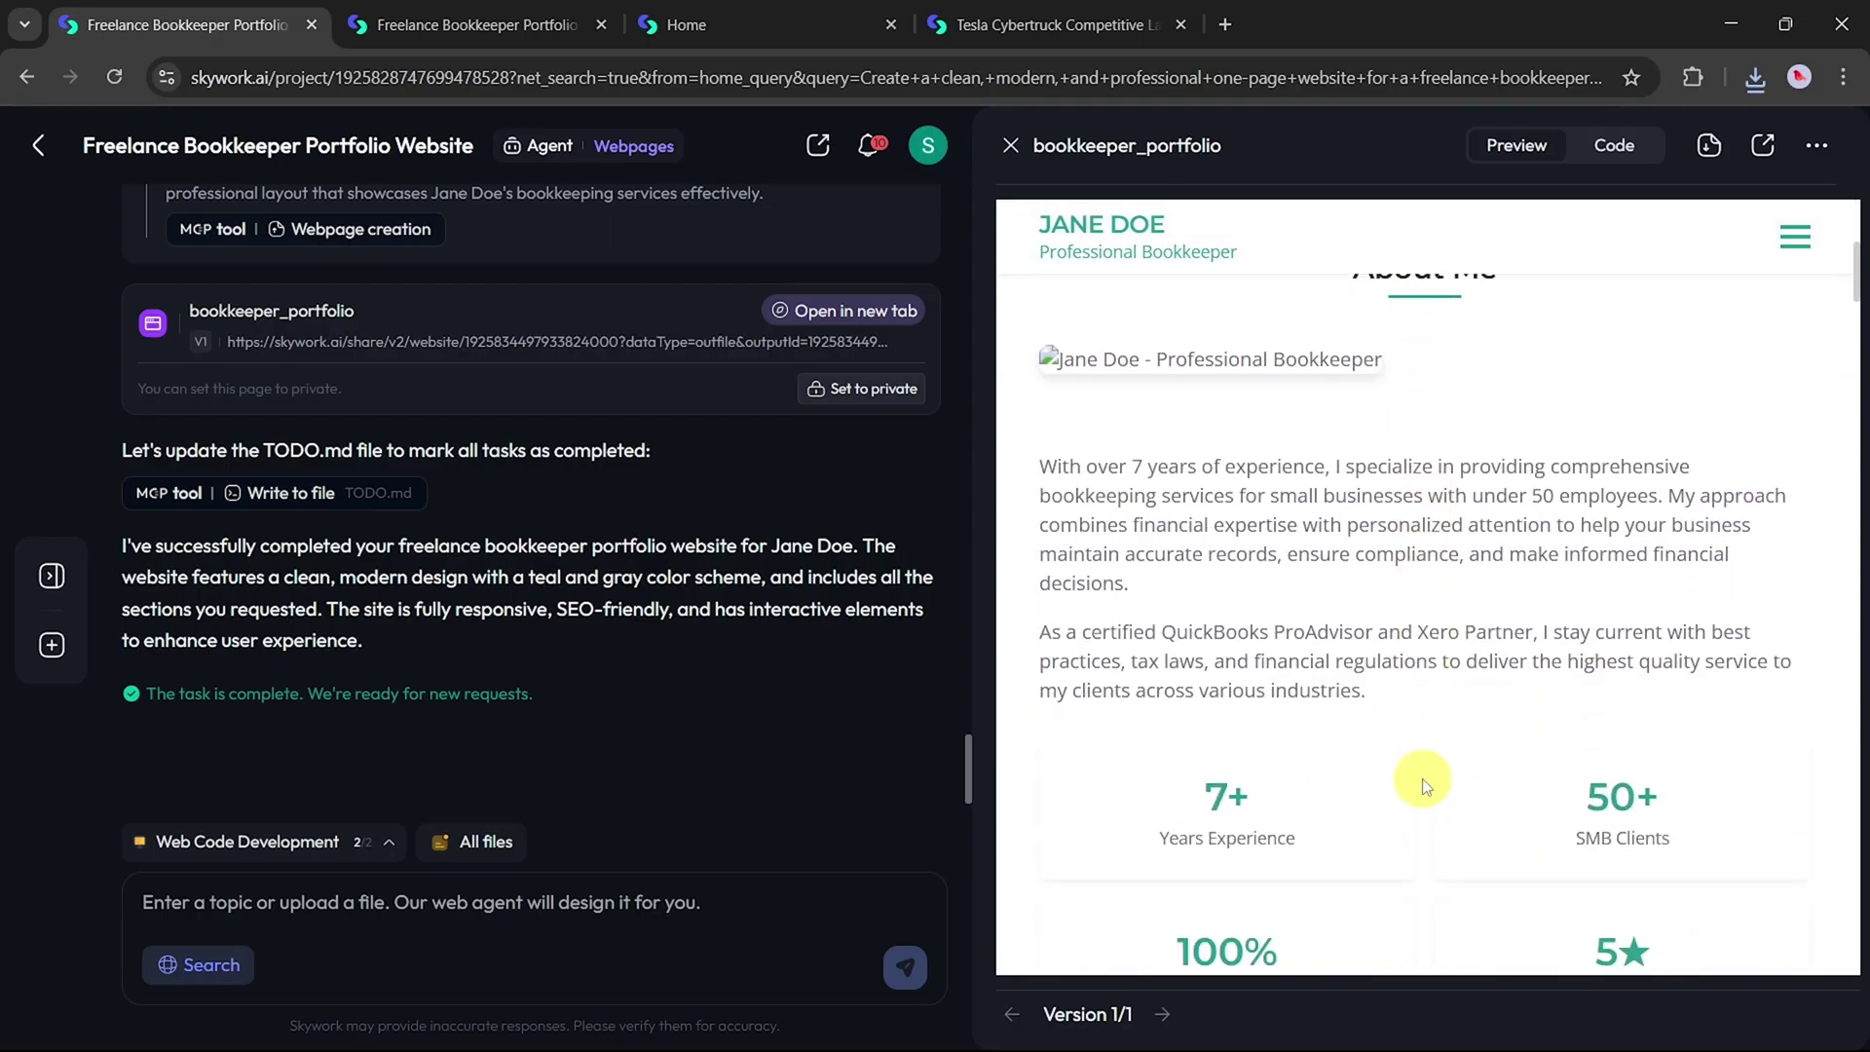
scroll(1422, 779, "down", 15)
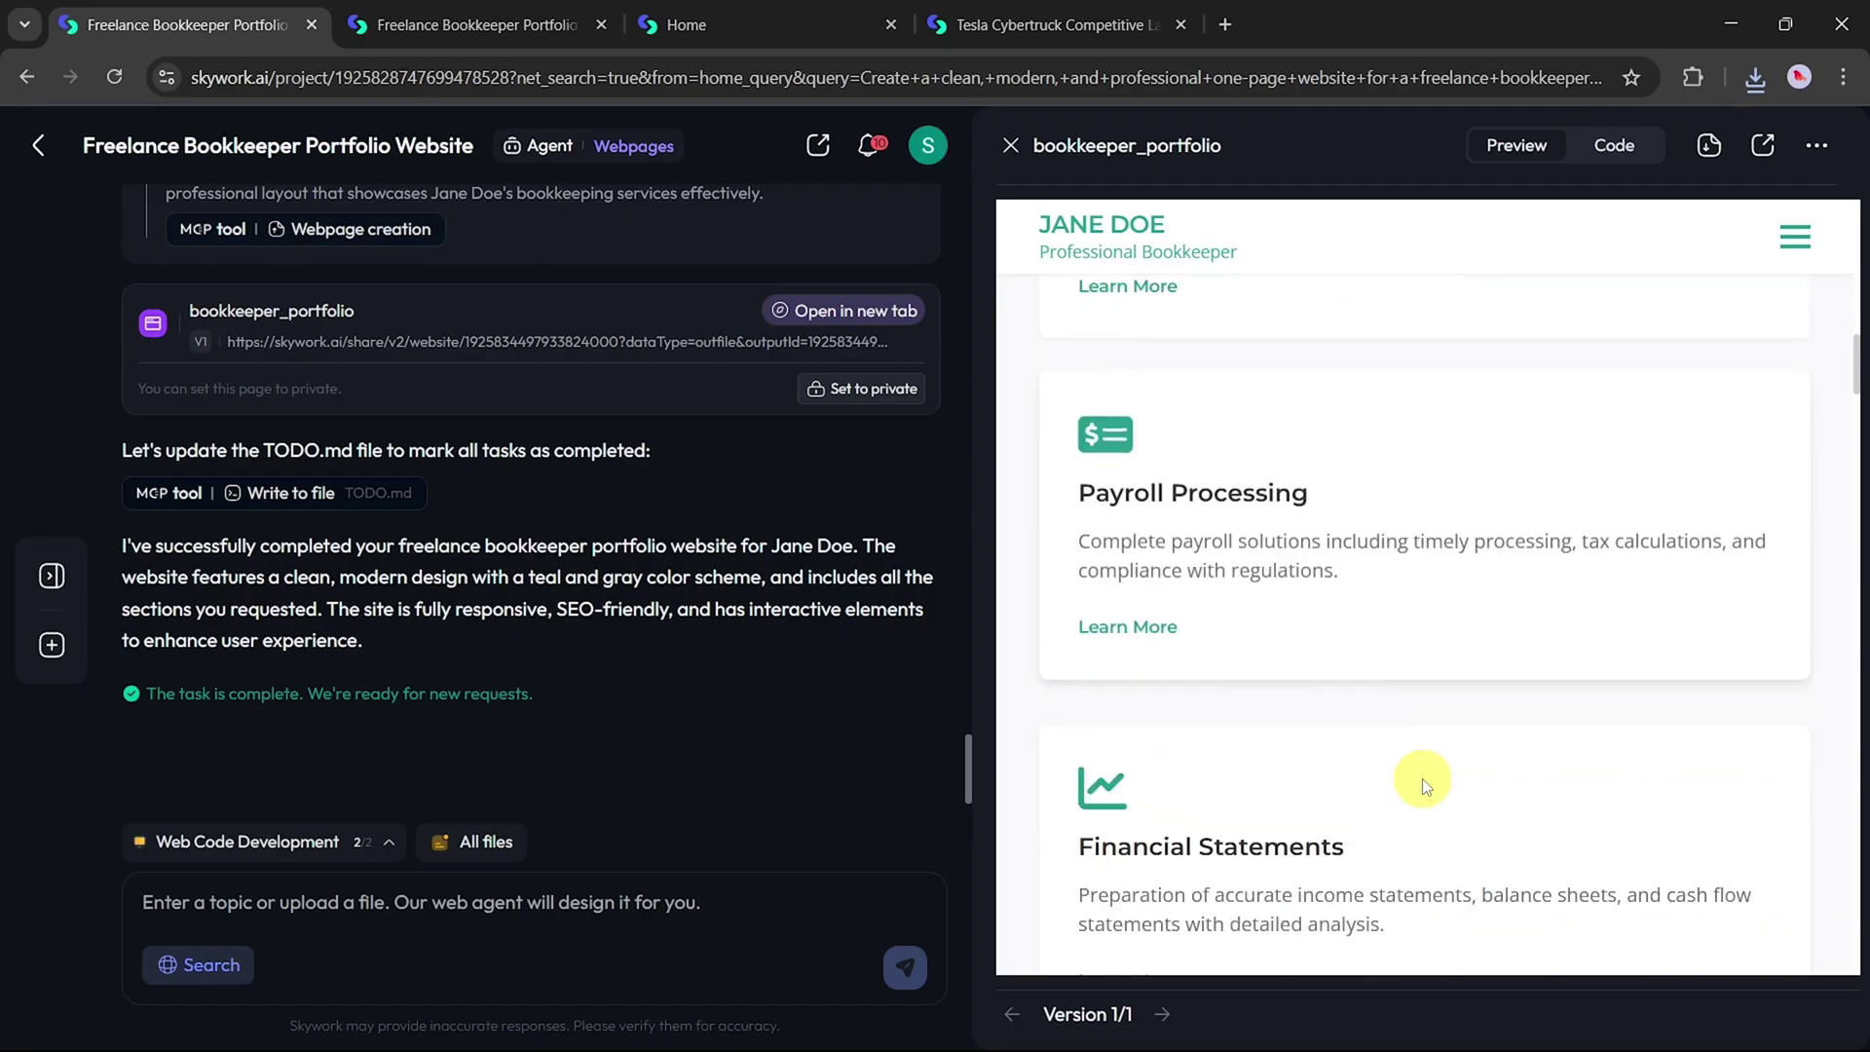
scroll(1422, 779, "down", 3)
scroll(1617, 507, "up", 15)
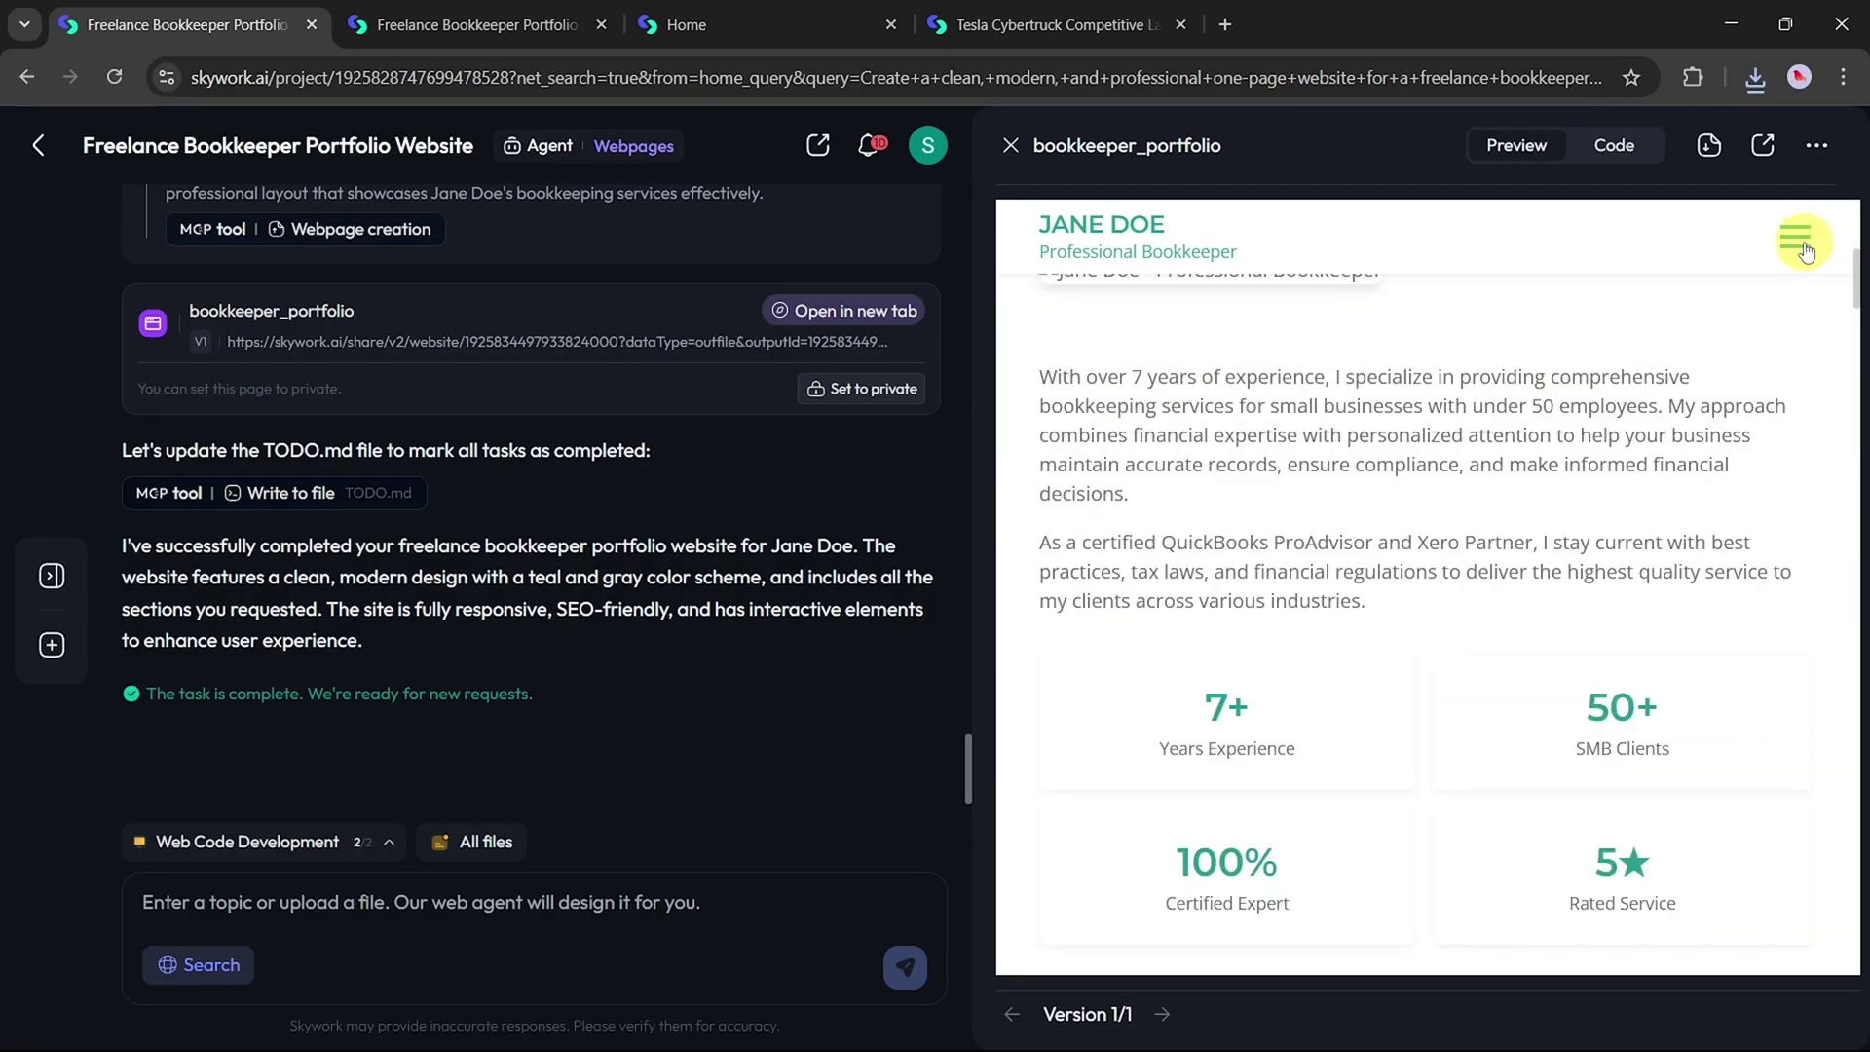
Step: Open and close the site's hamburger navigation menu, then check the contact form
left_click(1797, 240)
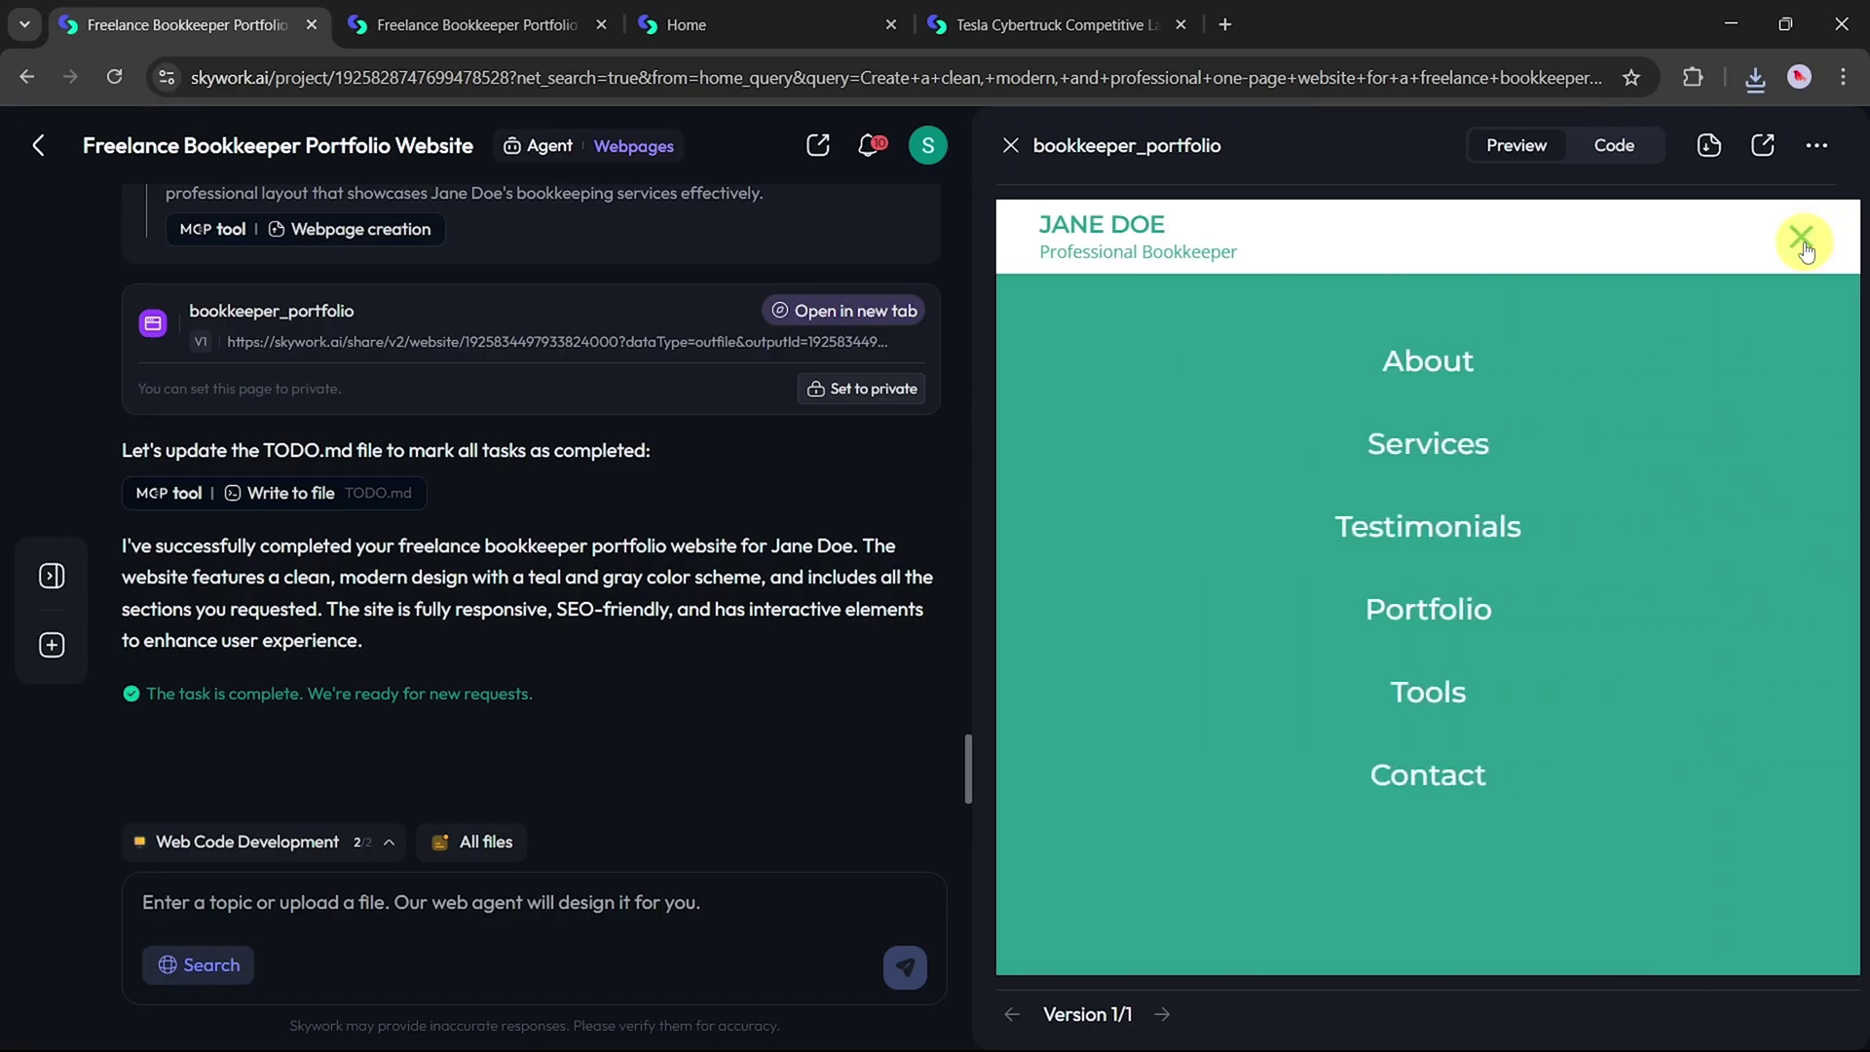
left_click(1802, 239)
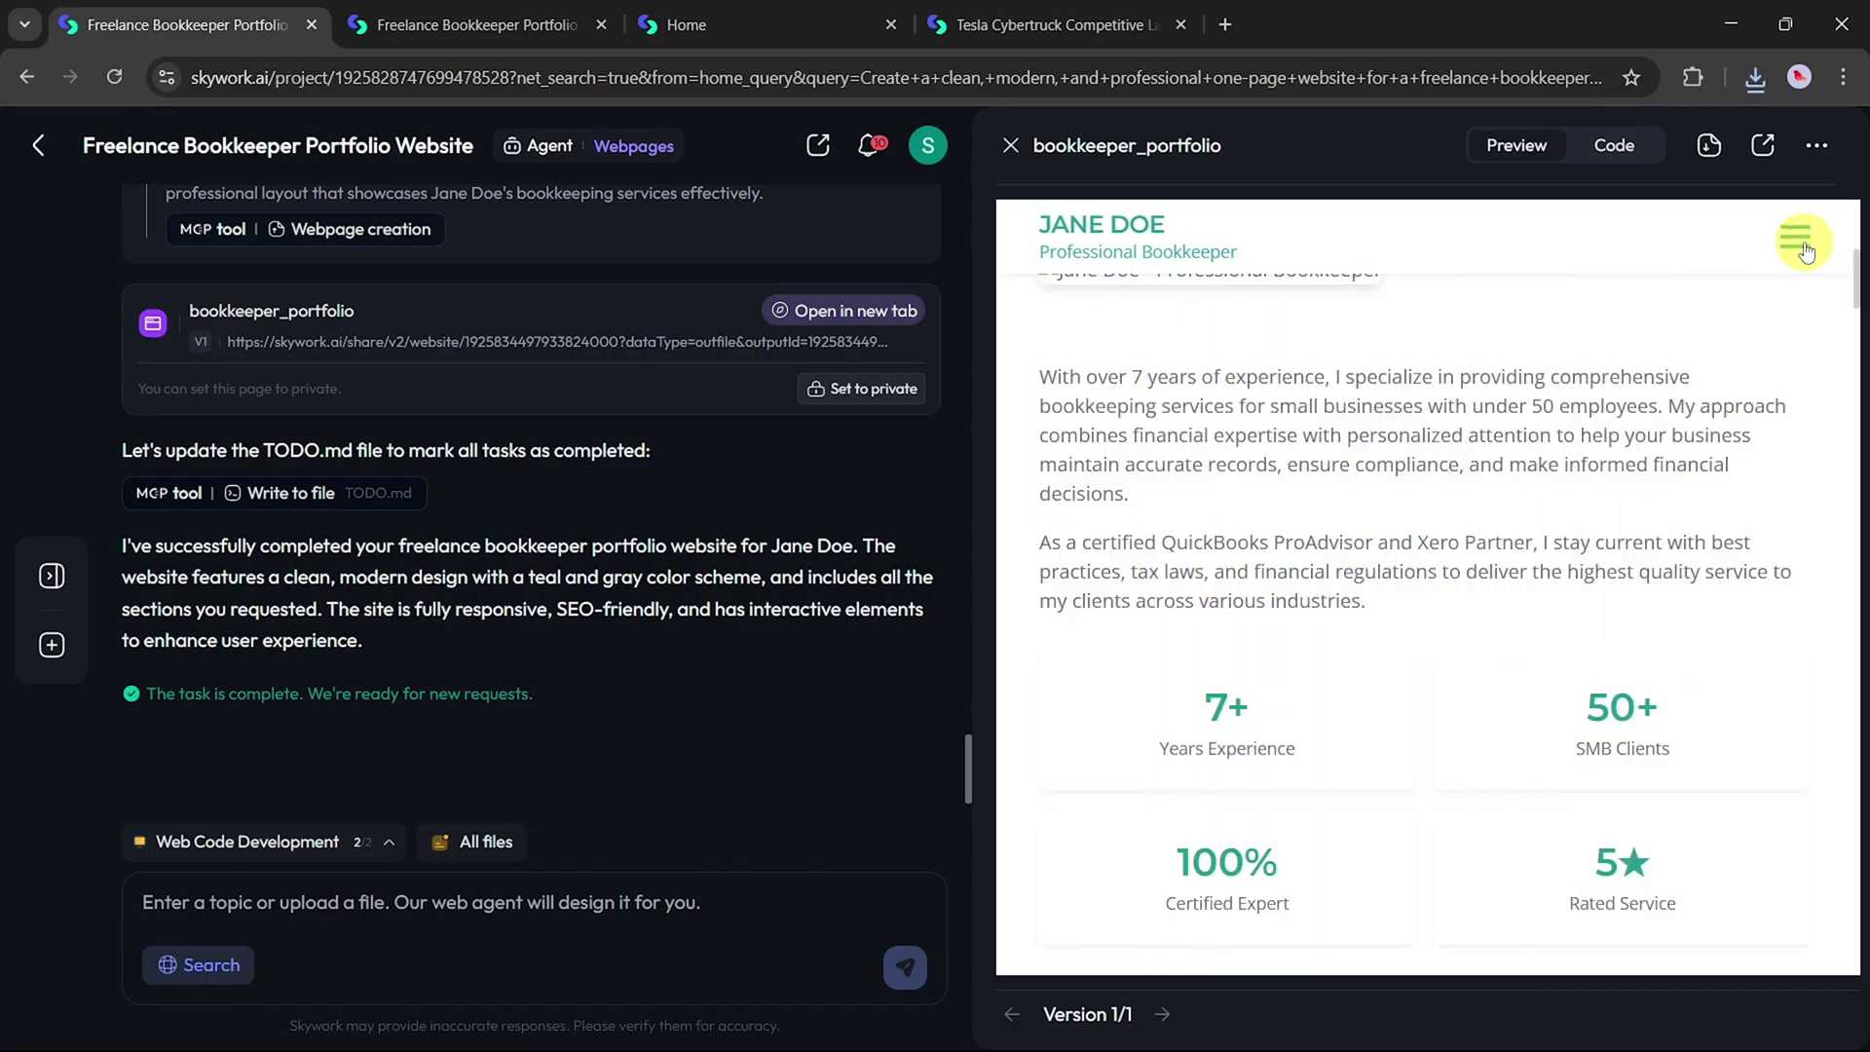
scroll(1119, 584, "down", 15)
Step: Tick Tax Preparation in the site form, then paste and submit the MindSpark podcast prompt to Podcasts
left_click(1064, 539)
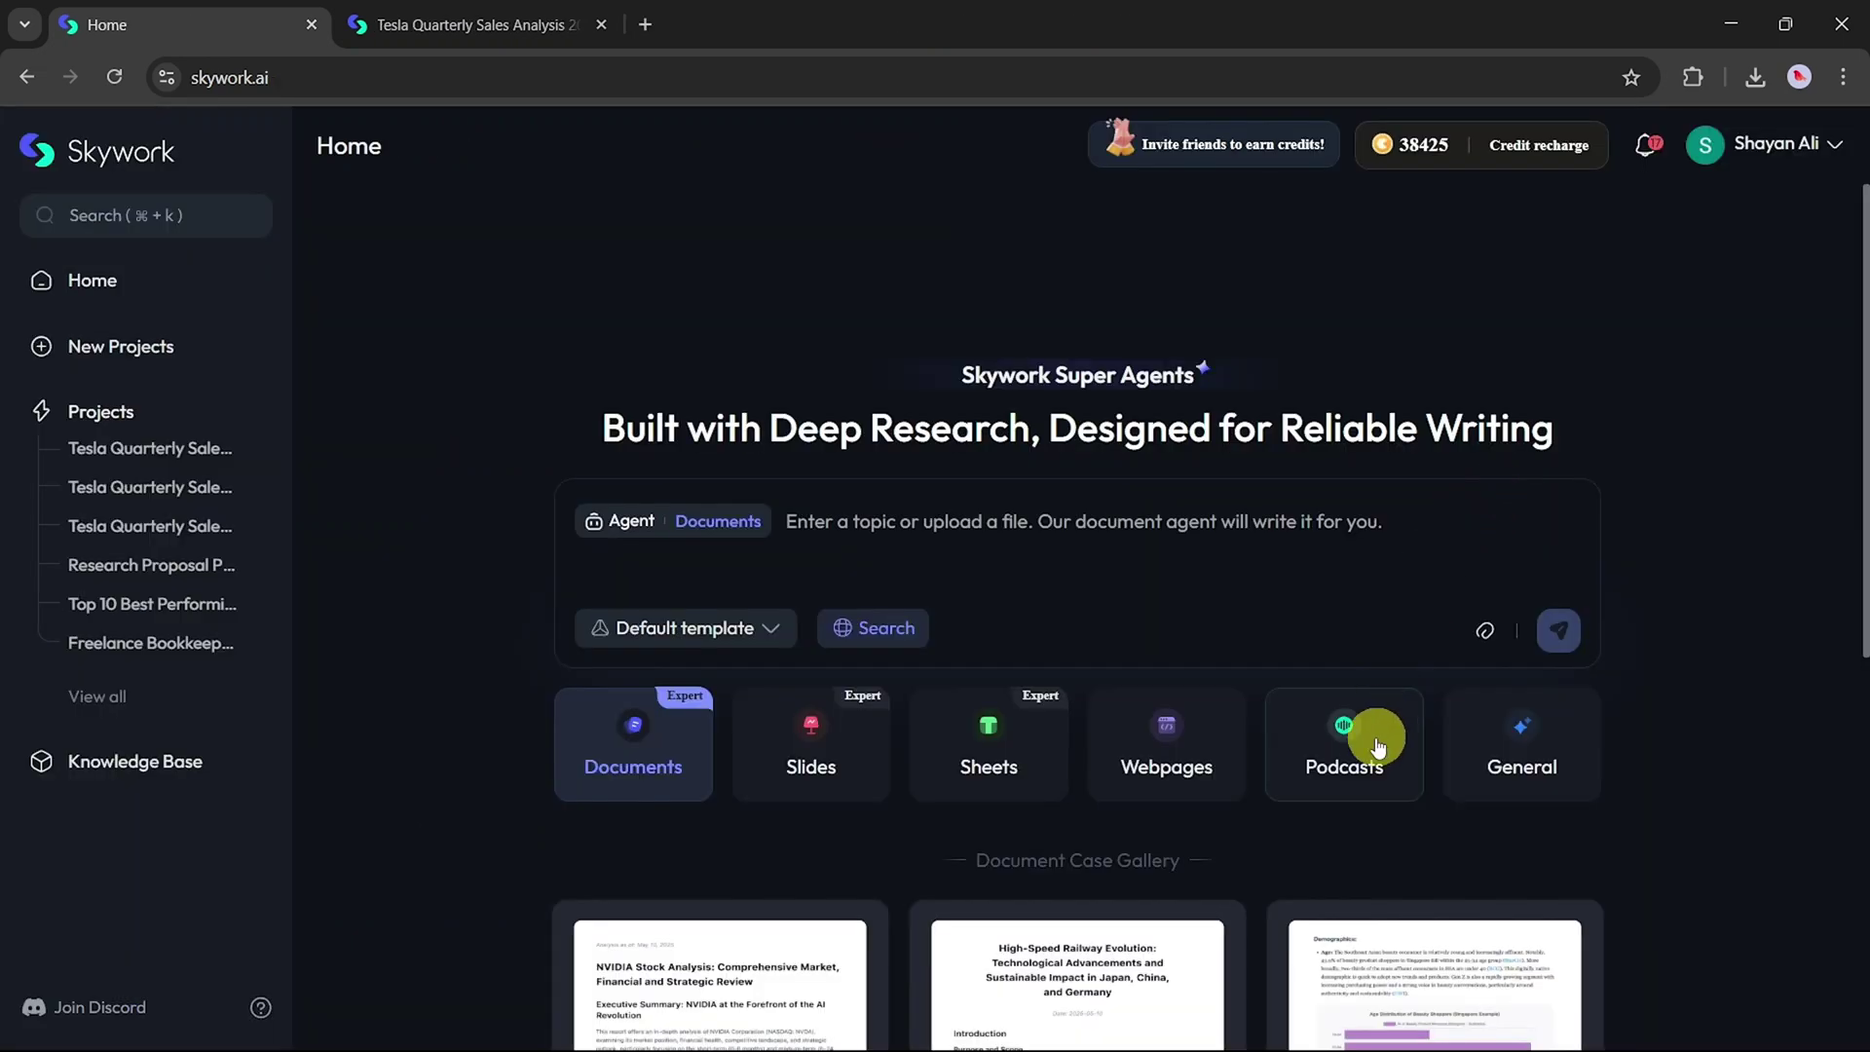
left_click(1373, 755)
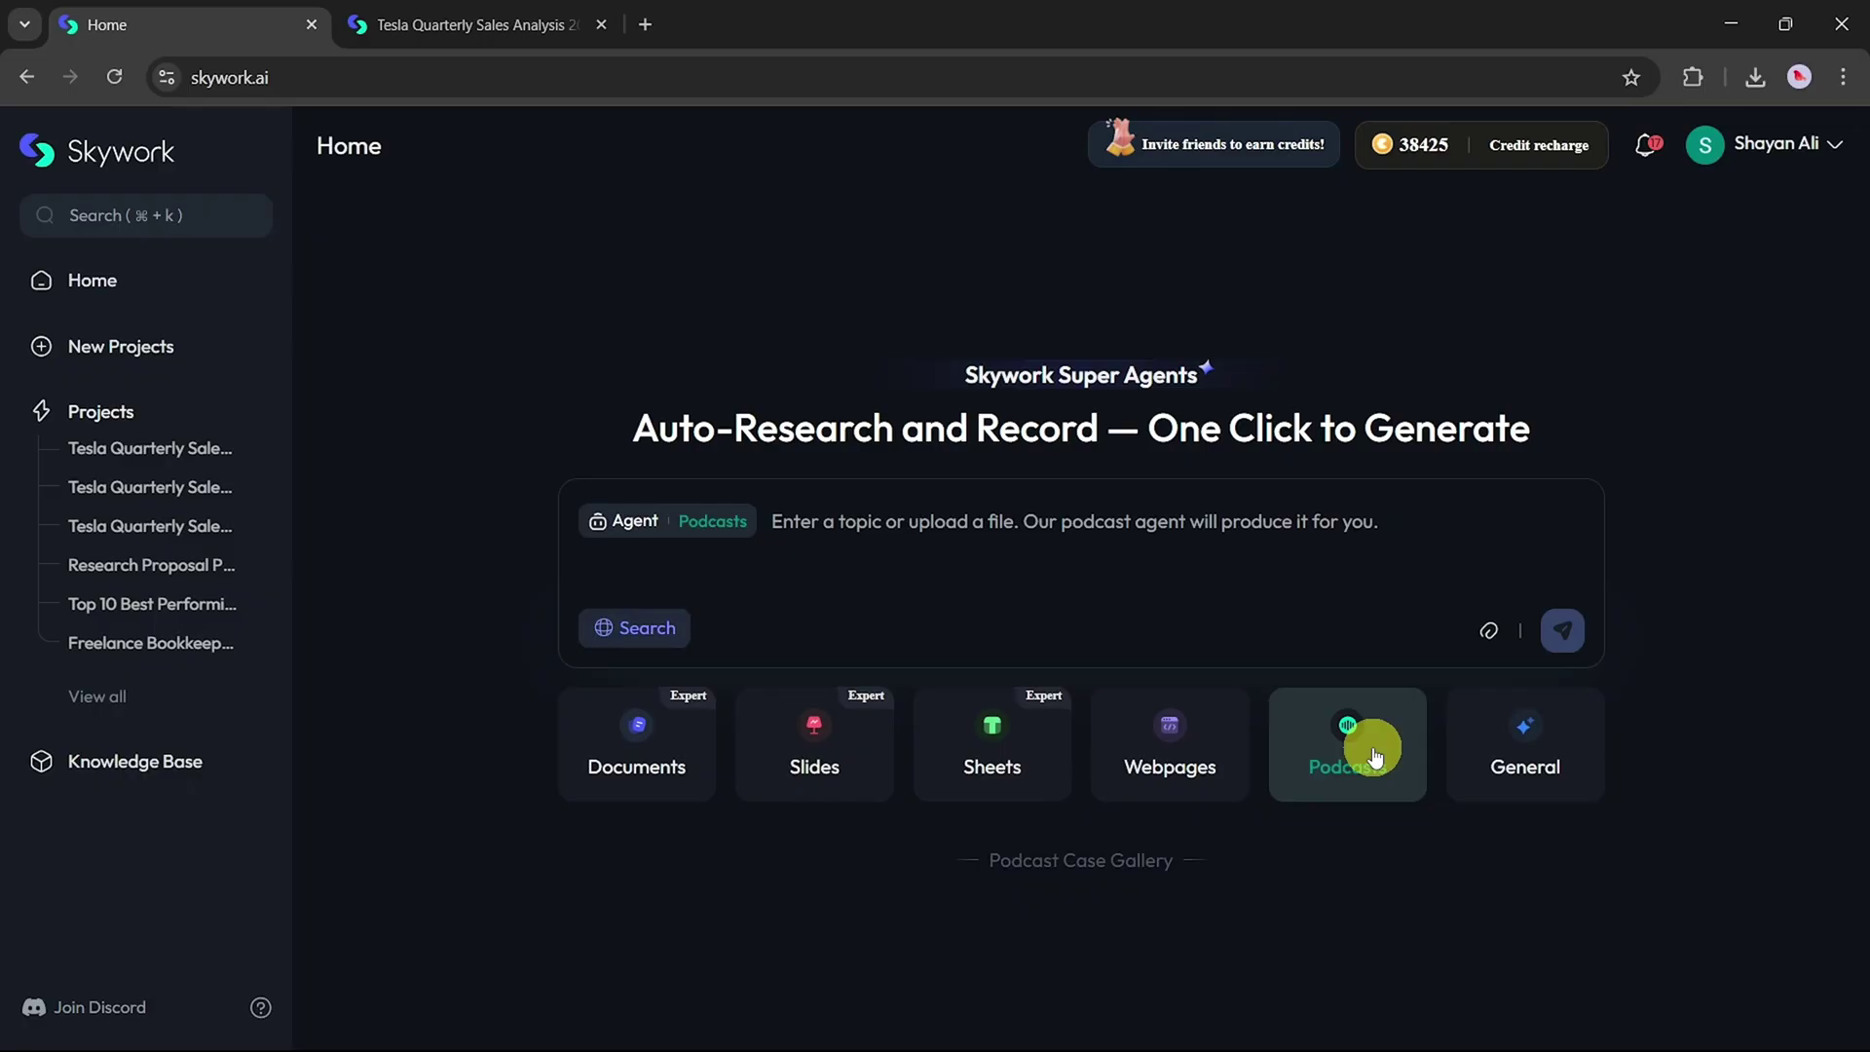
key("ctrl+v")
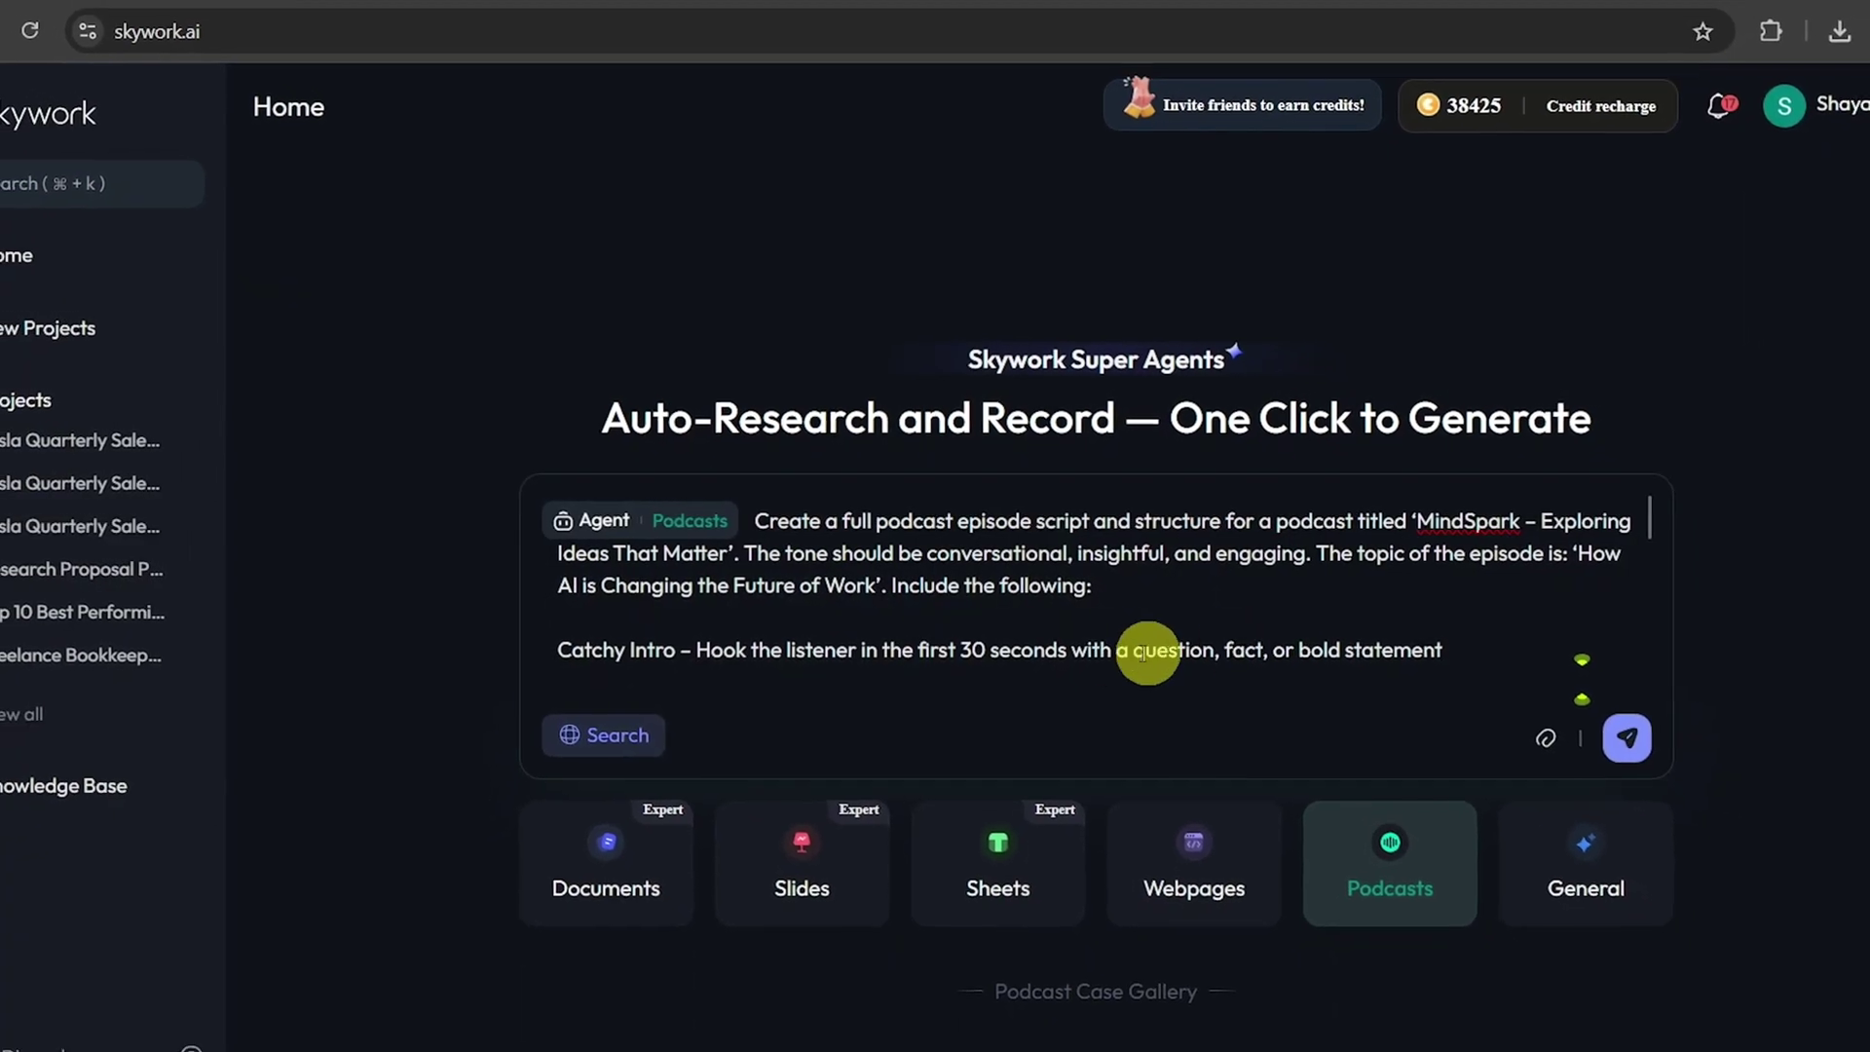
scroll(1111, 649, "down", 3)
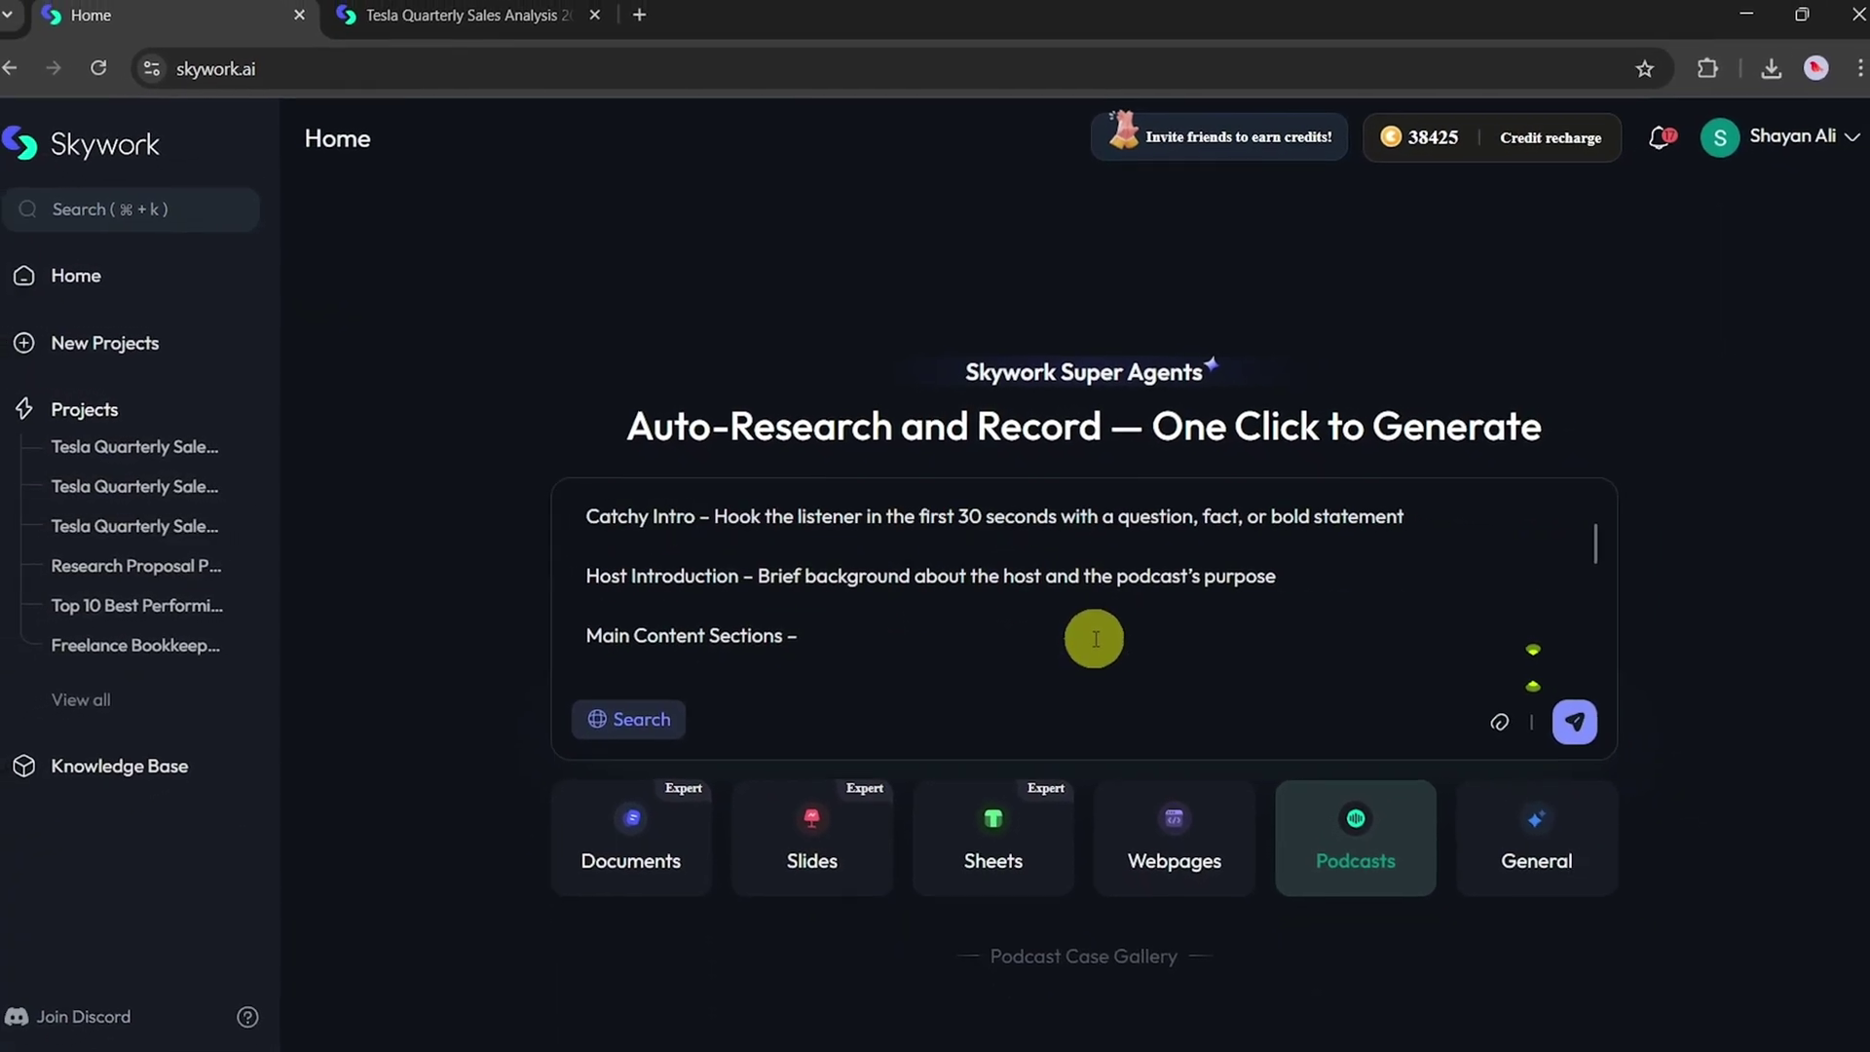
left_click(1587, 726)
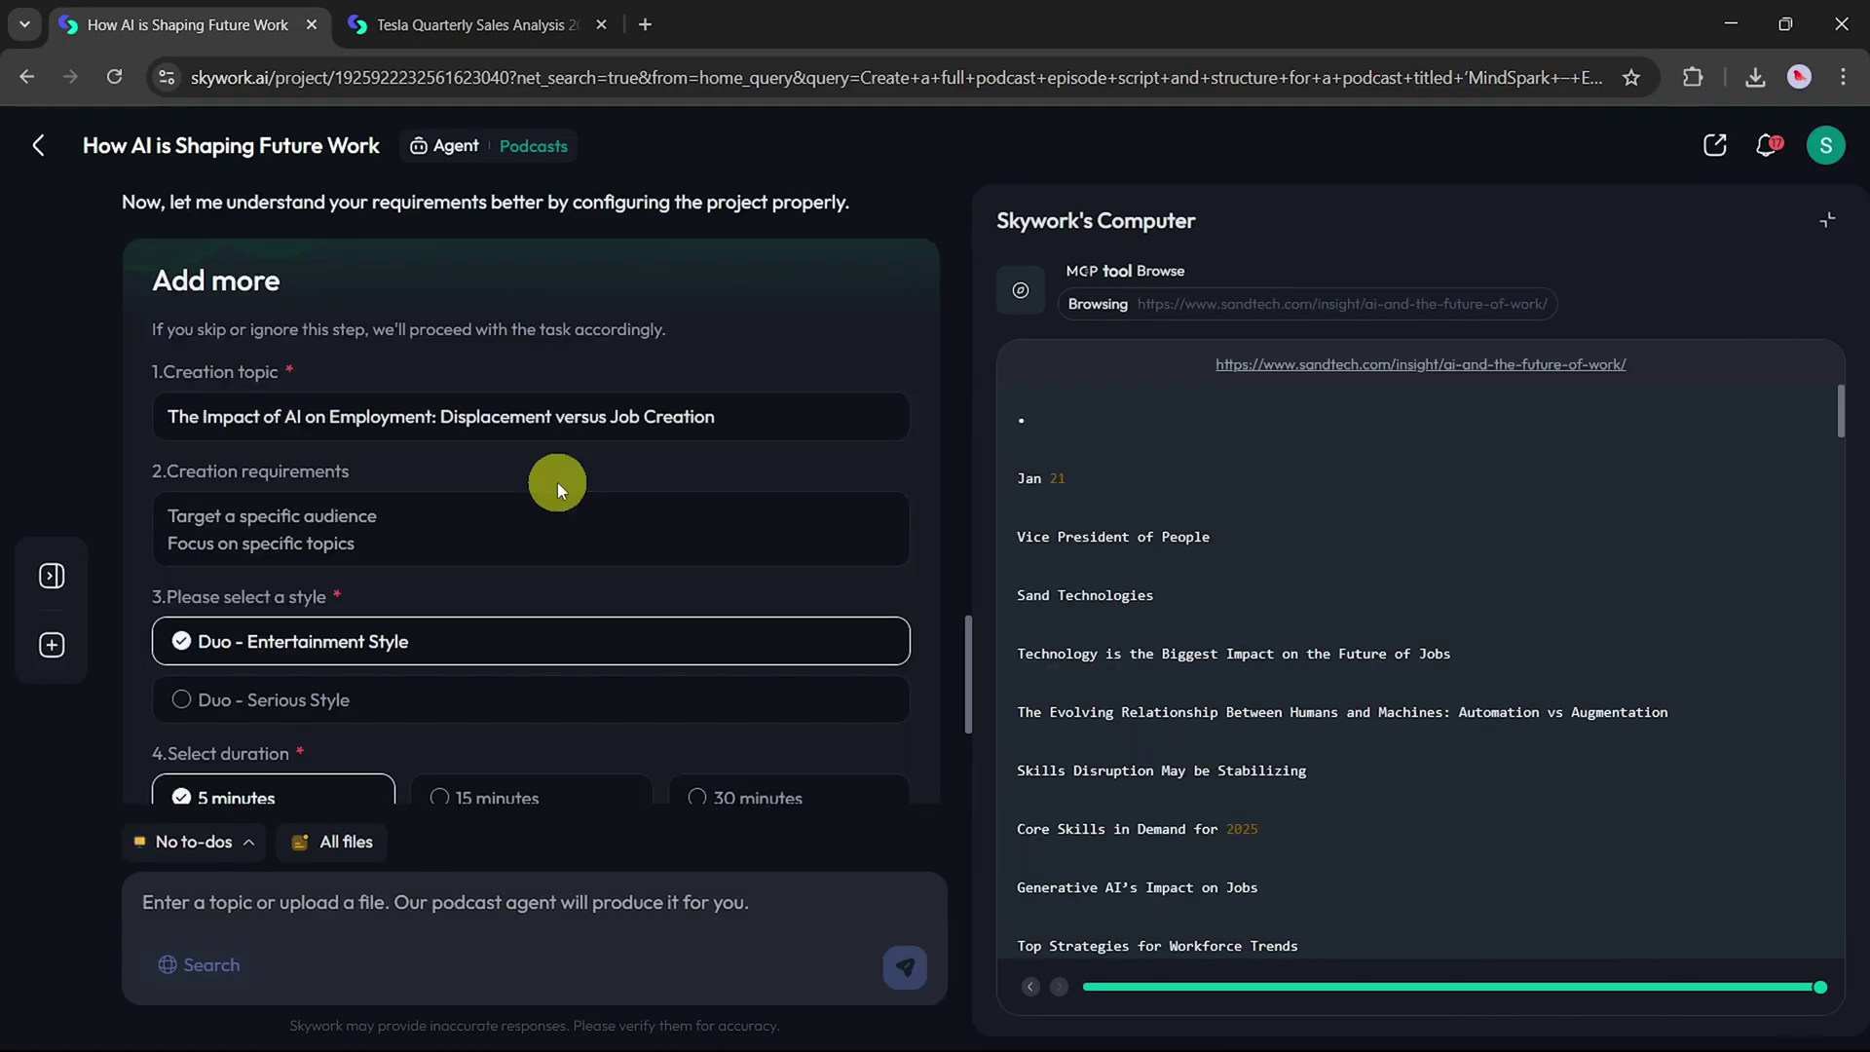
Step: Confirm the Duo - Entertainment Style, 5-minute, English podcast settings
scroll(557, 482, "down", 2)
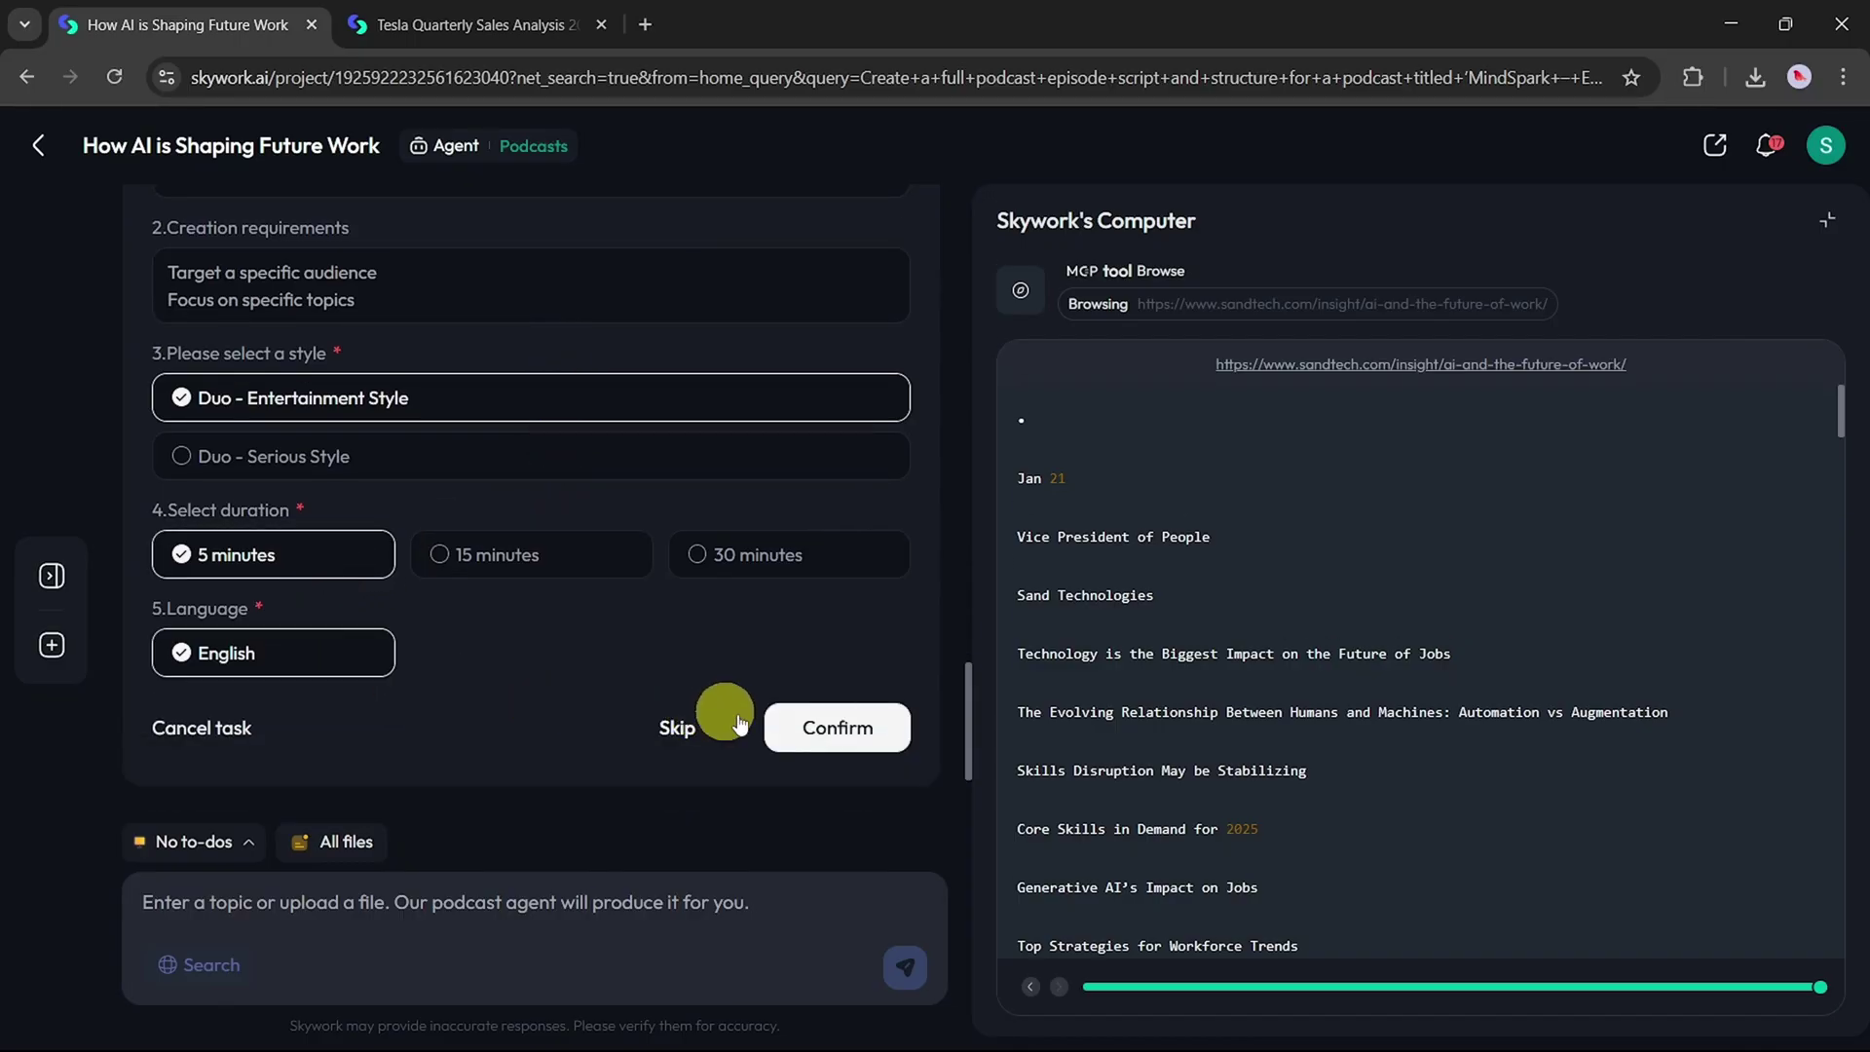
left_click(820, 738)
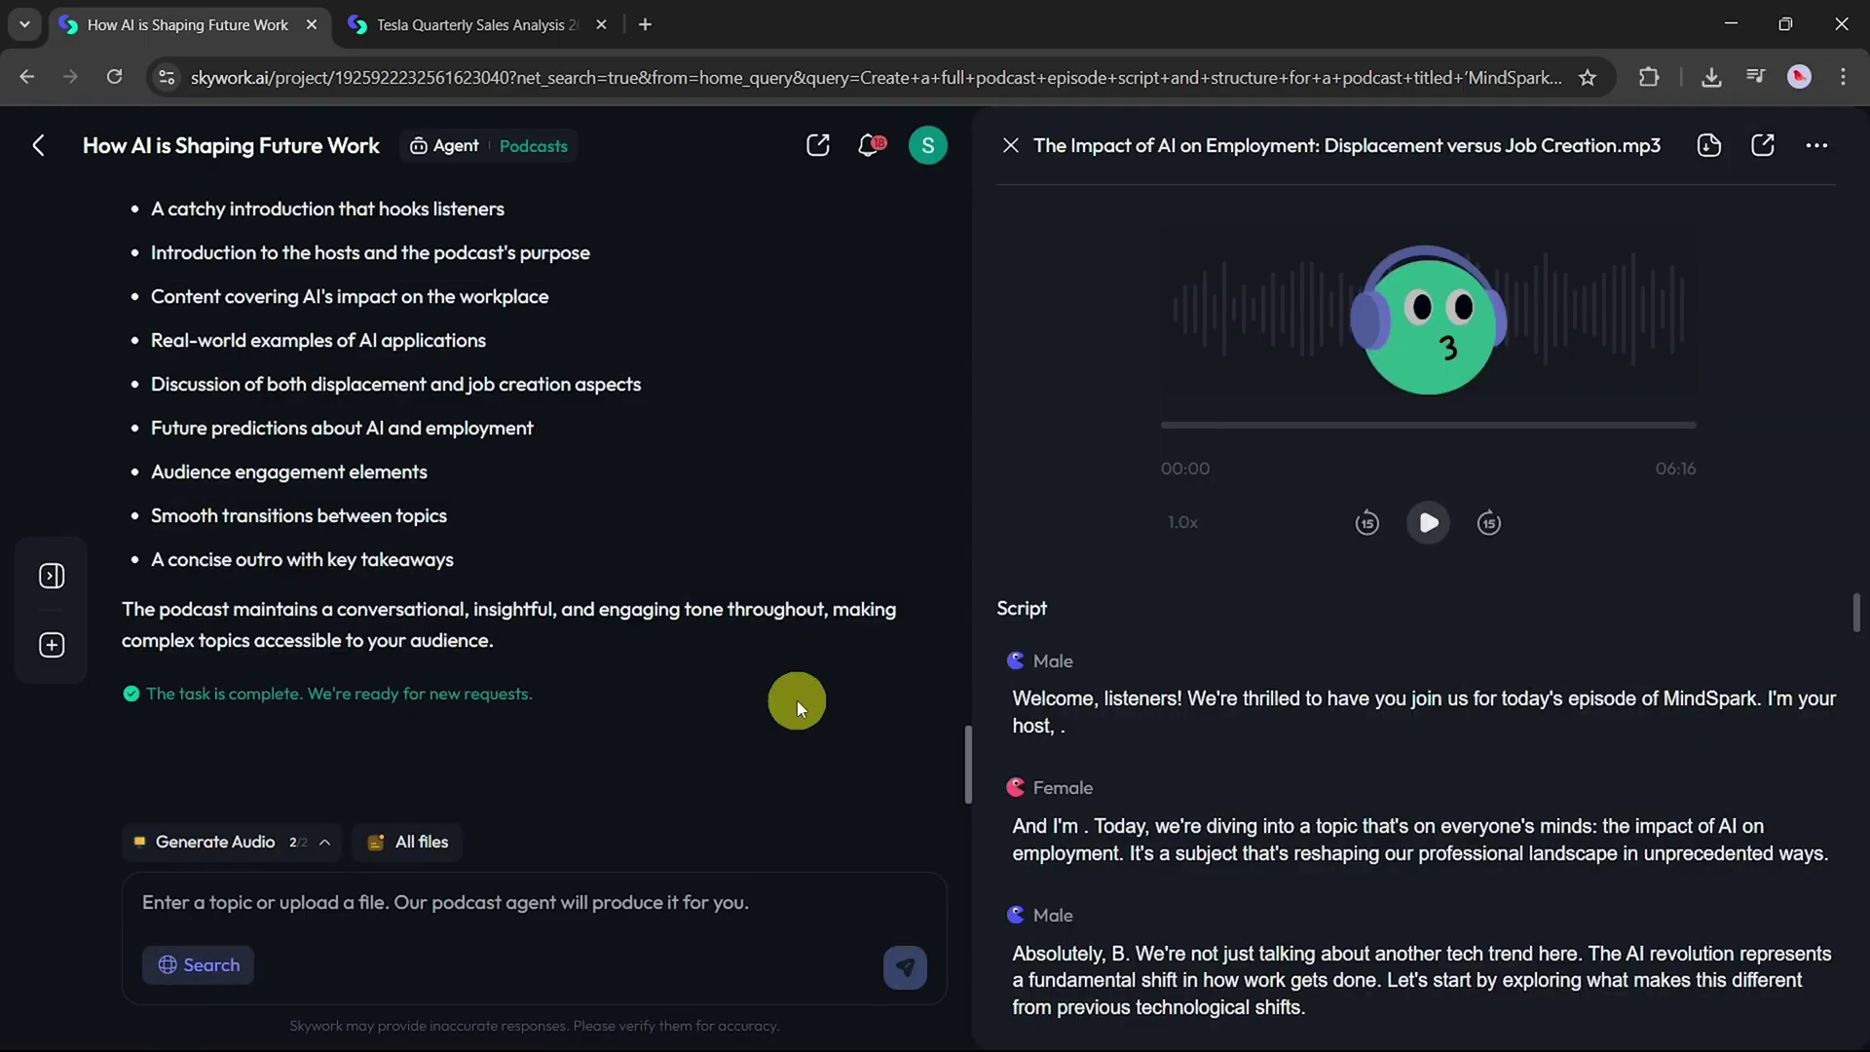
Step: Play the generated AI-and-employment podcast episode and download it as an MP3
scroll(809, 506, "up", 6)
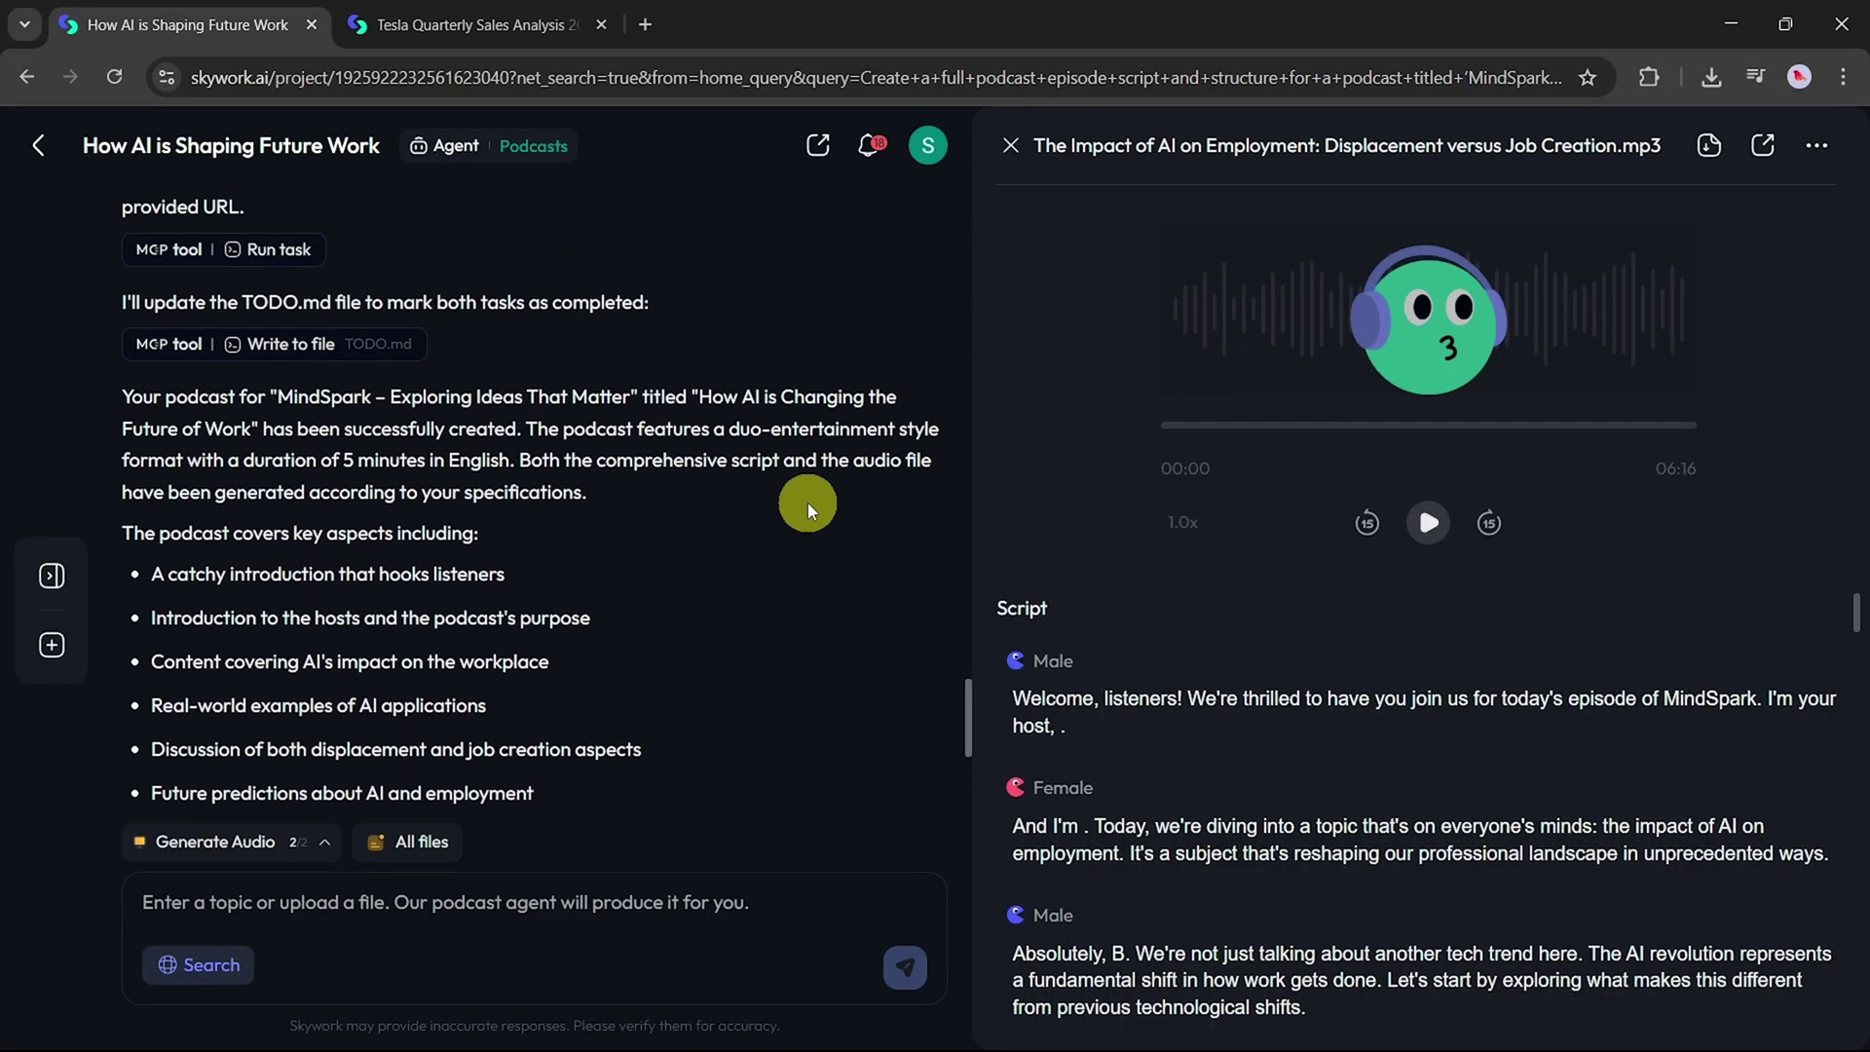
scroll(809, 506, "up", 3)
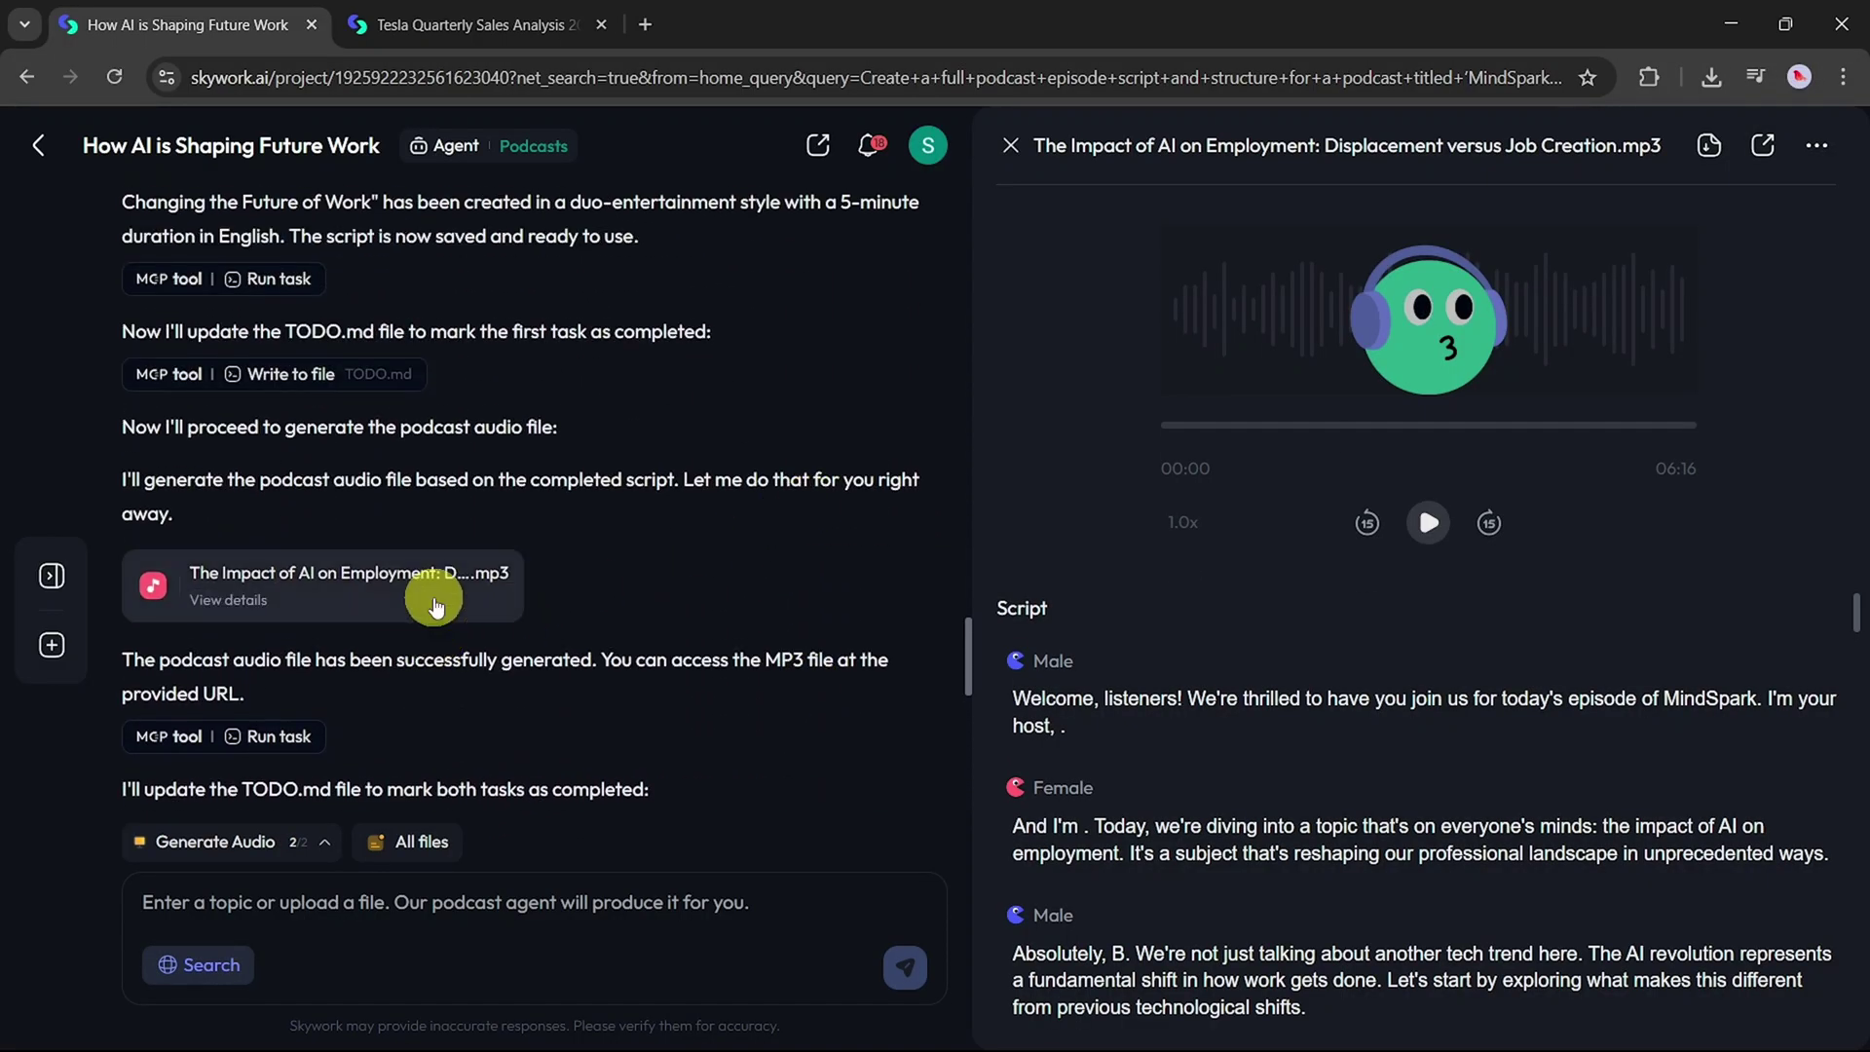
left_click(1436, 523)
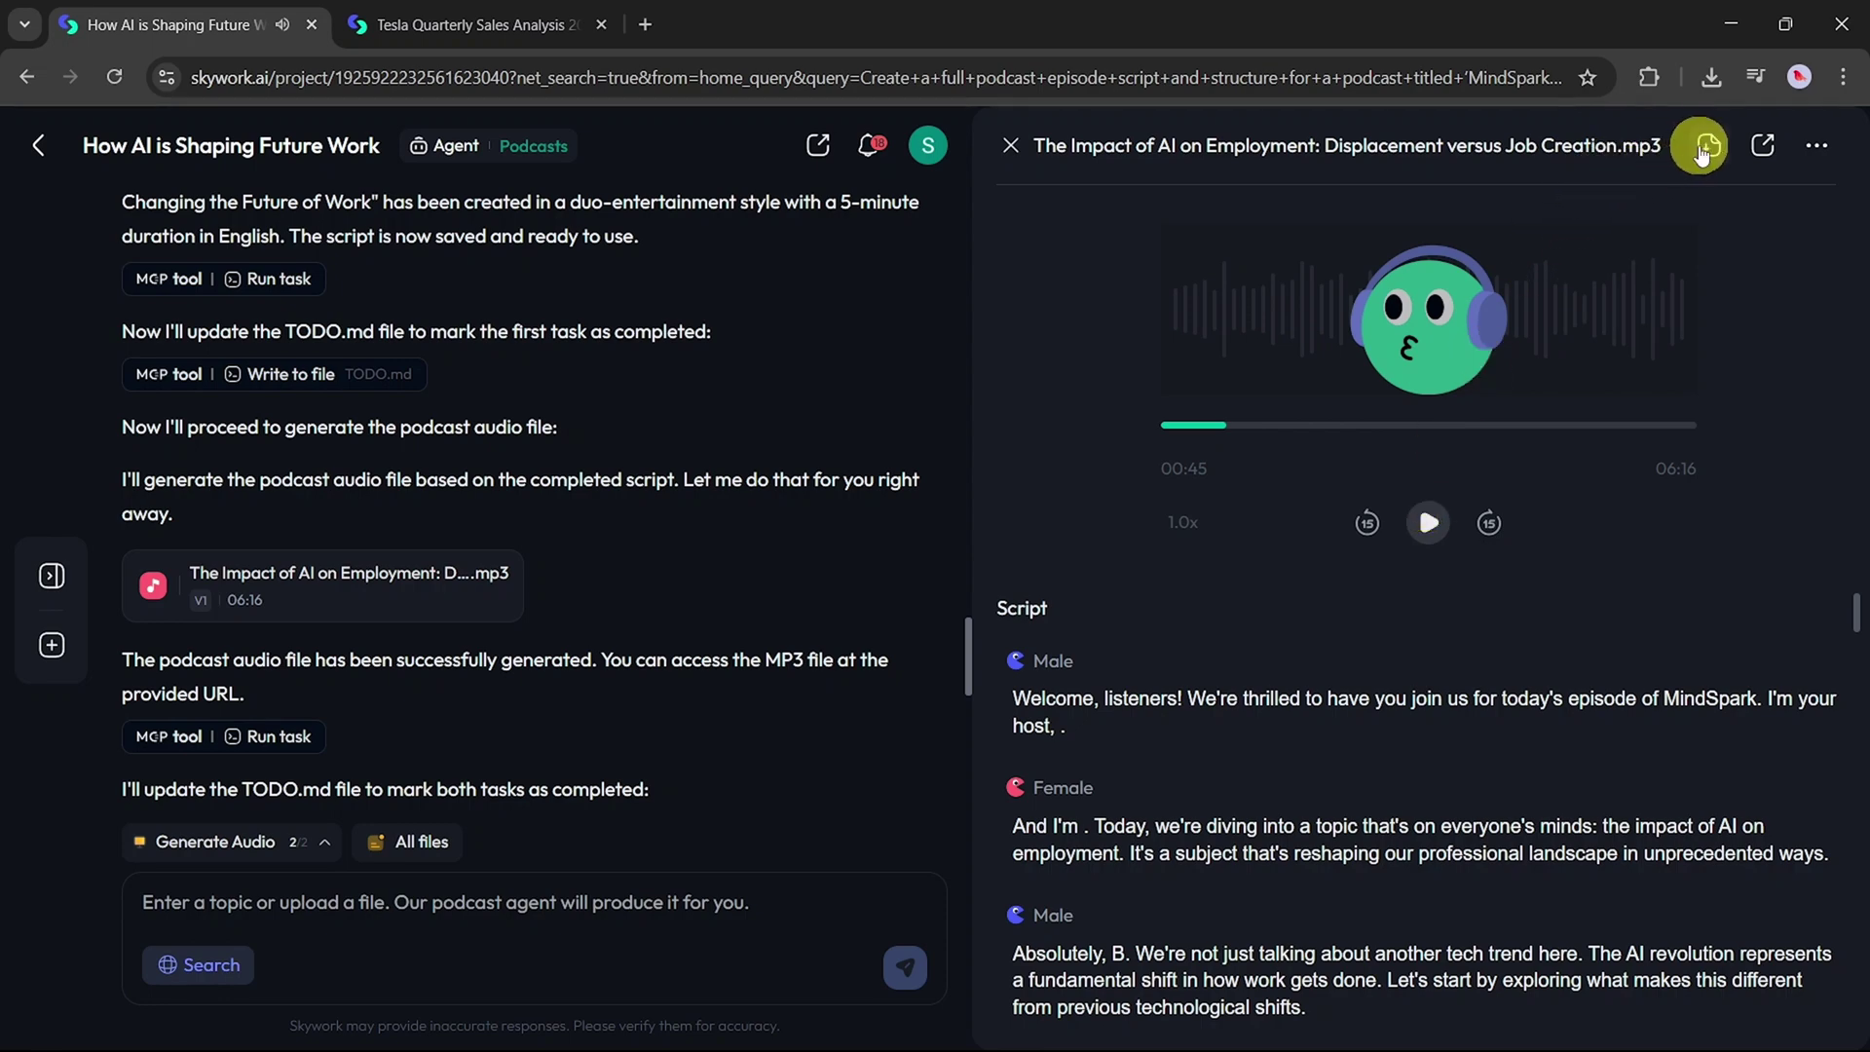
left_click(1705, 148)
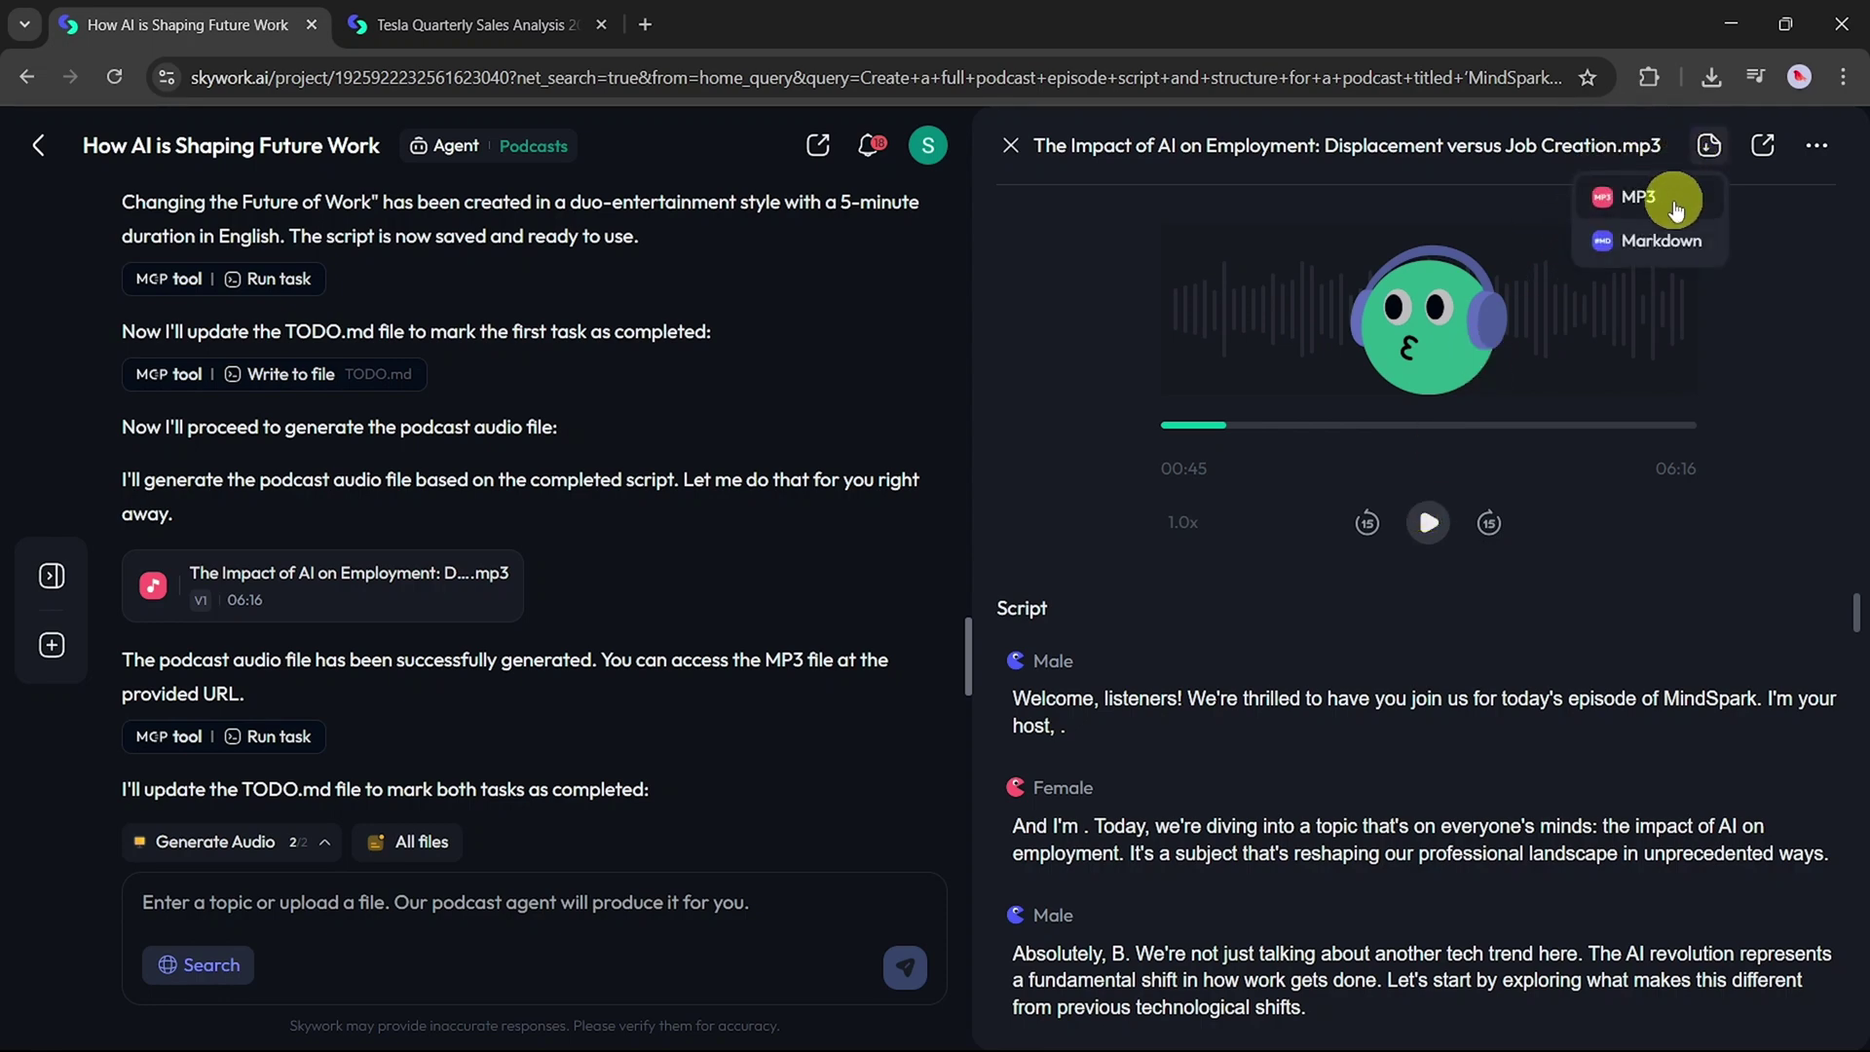
left_click(1658, 201)
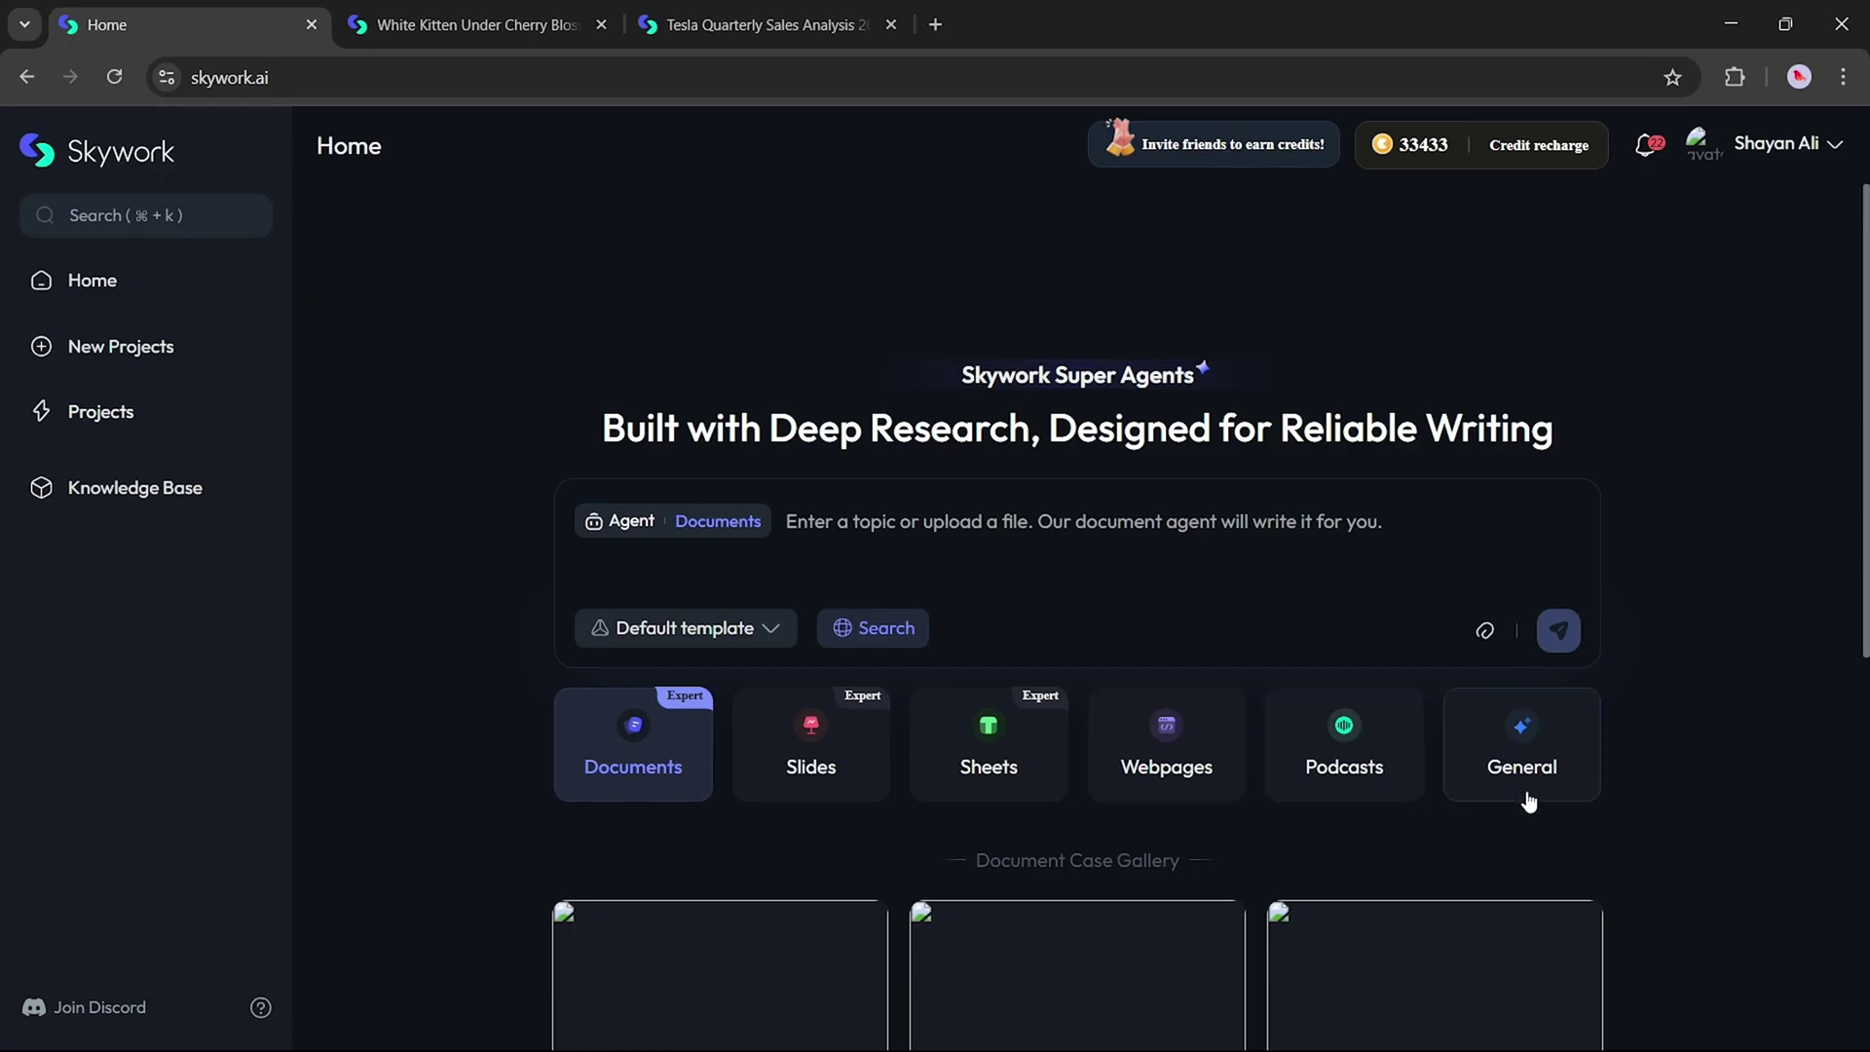
Step: Select the General agent, paste the weekly content-creation workflow prompt, and submit it
left_click(1531, 797)
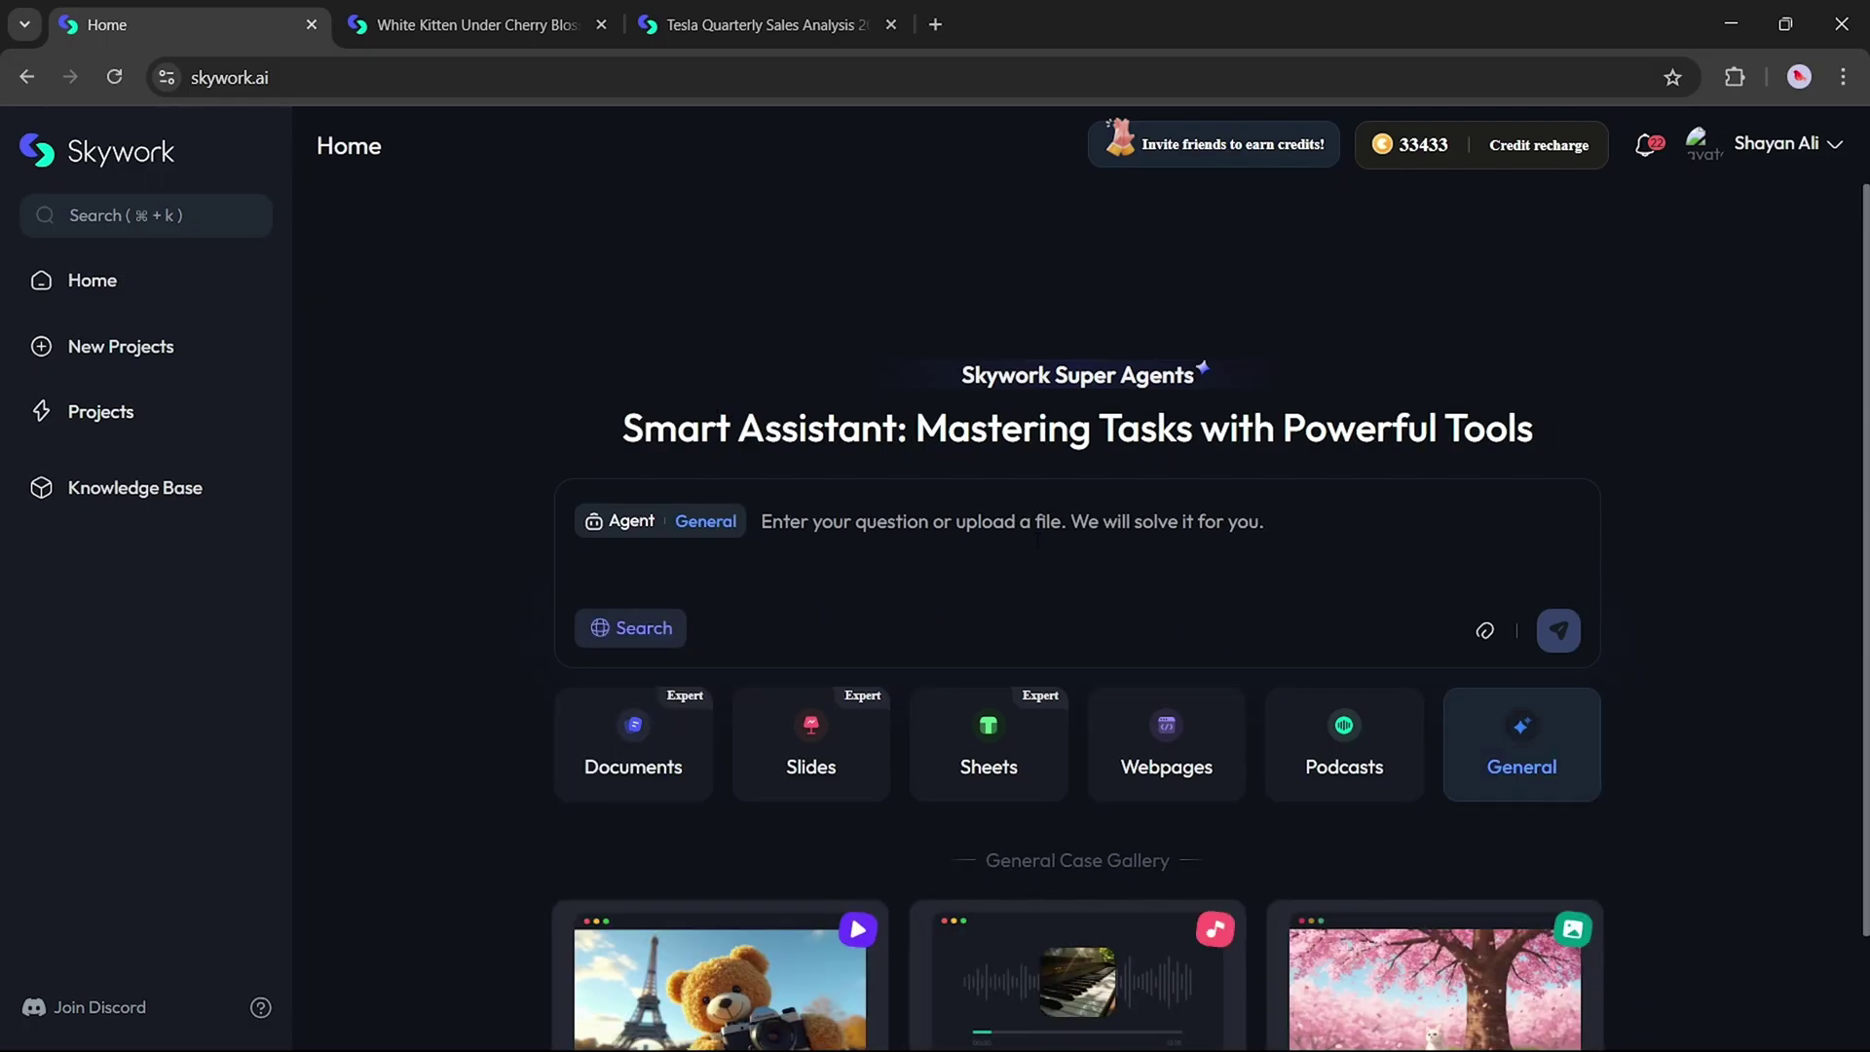
type("Act as my smart virtual assistant. I need help organizing and managing a content creation workflow. Break it down into actionable tasks, set priorities, suggest useful tools (like scheduling apps, AI content writers, design tools), and create a weekly plan for execution. Include tips to stay productive and avoid burnout. Output in a checklist format with timelines.")
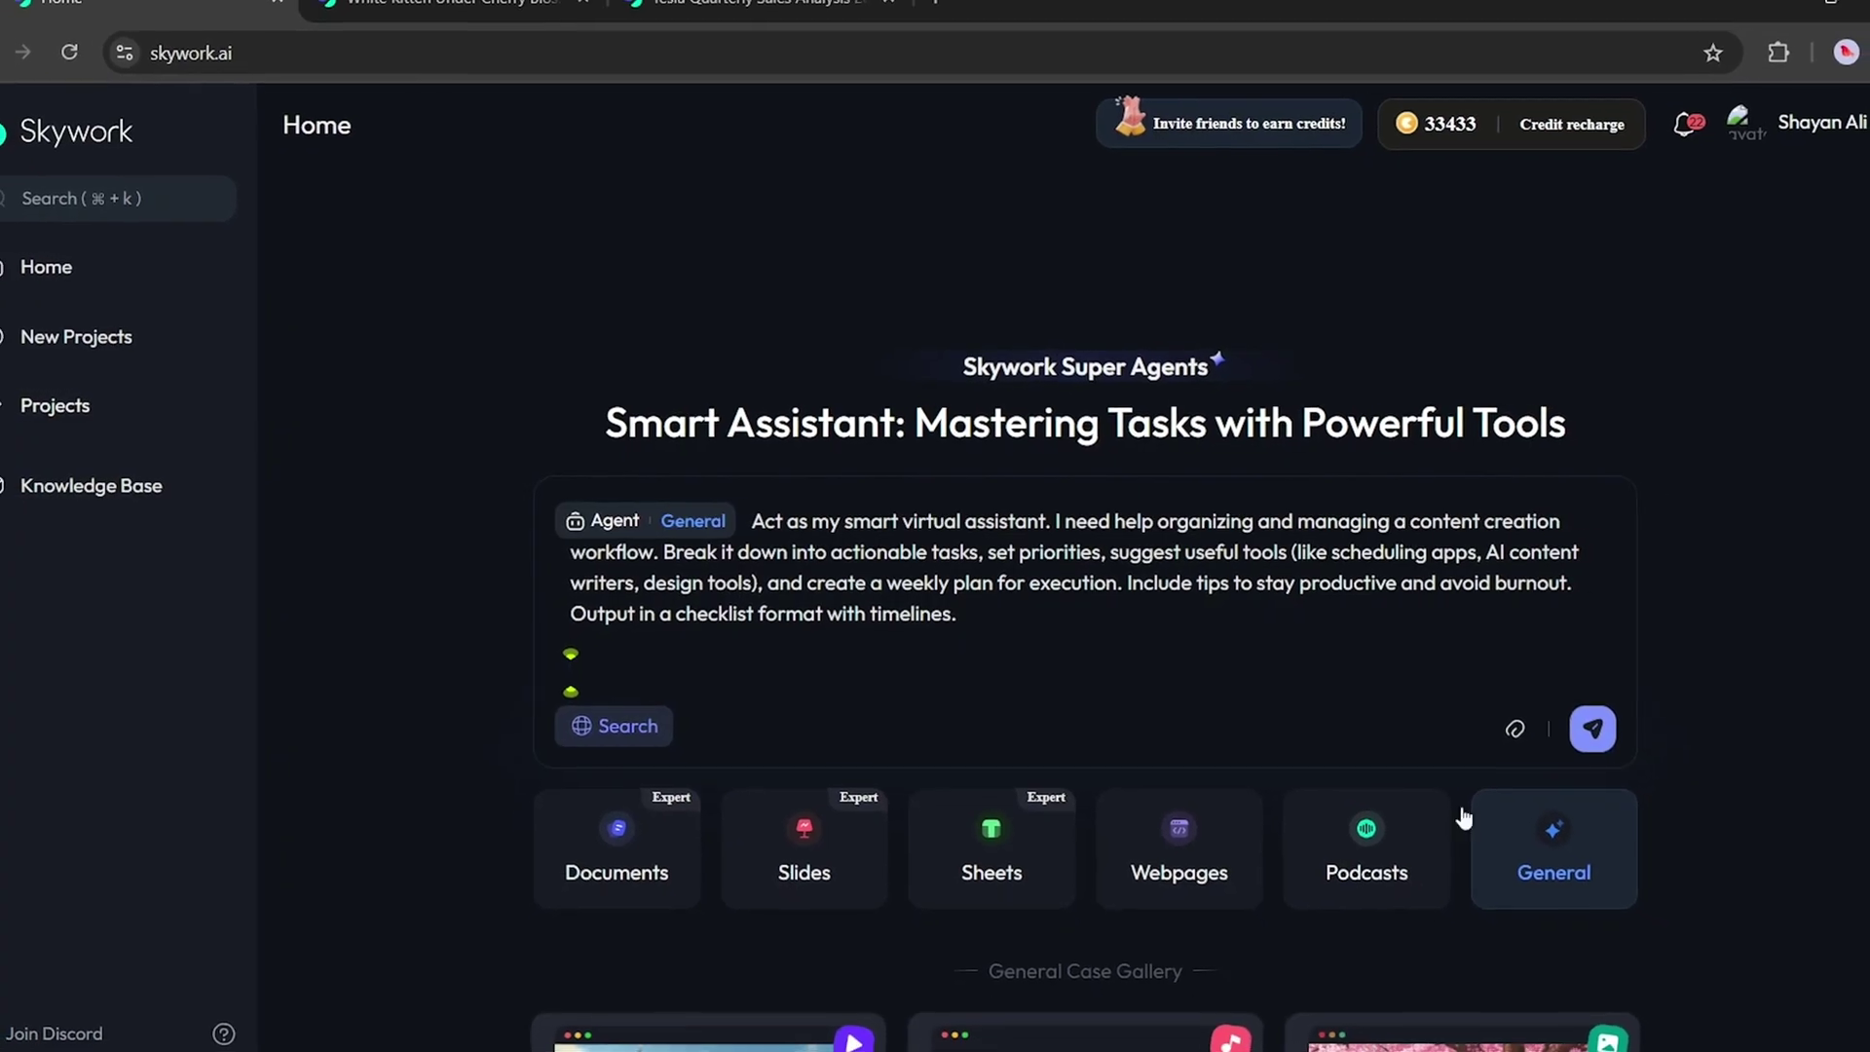
left_click(1551, 725)
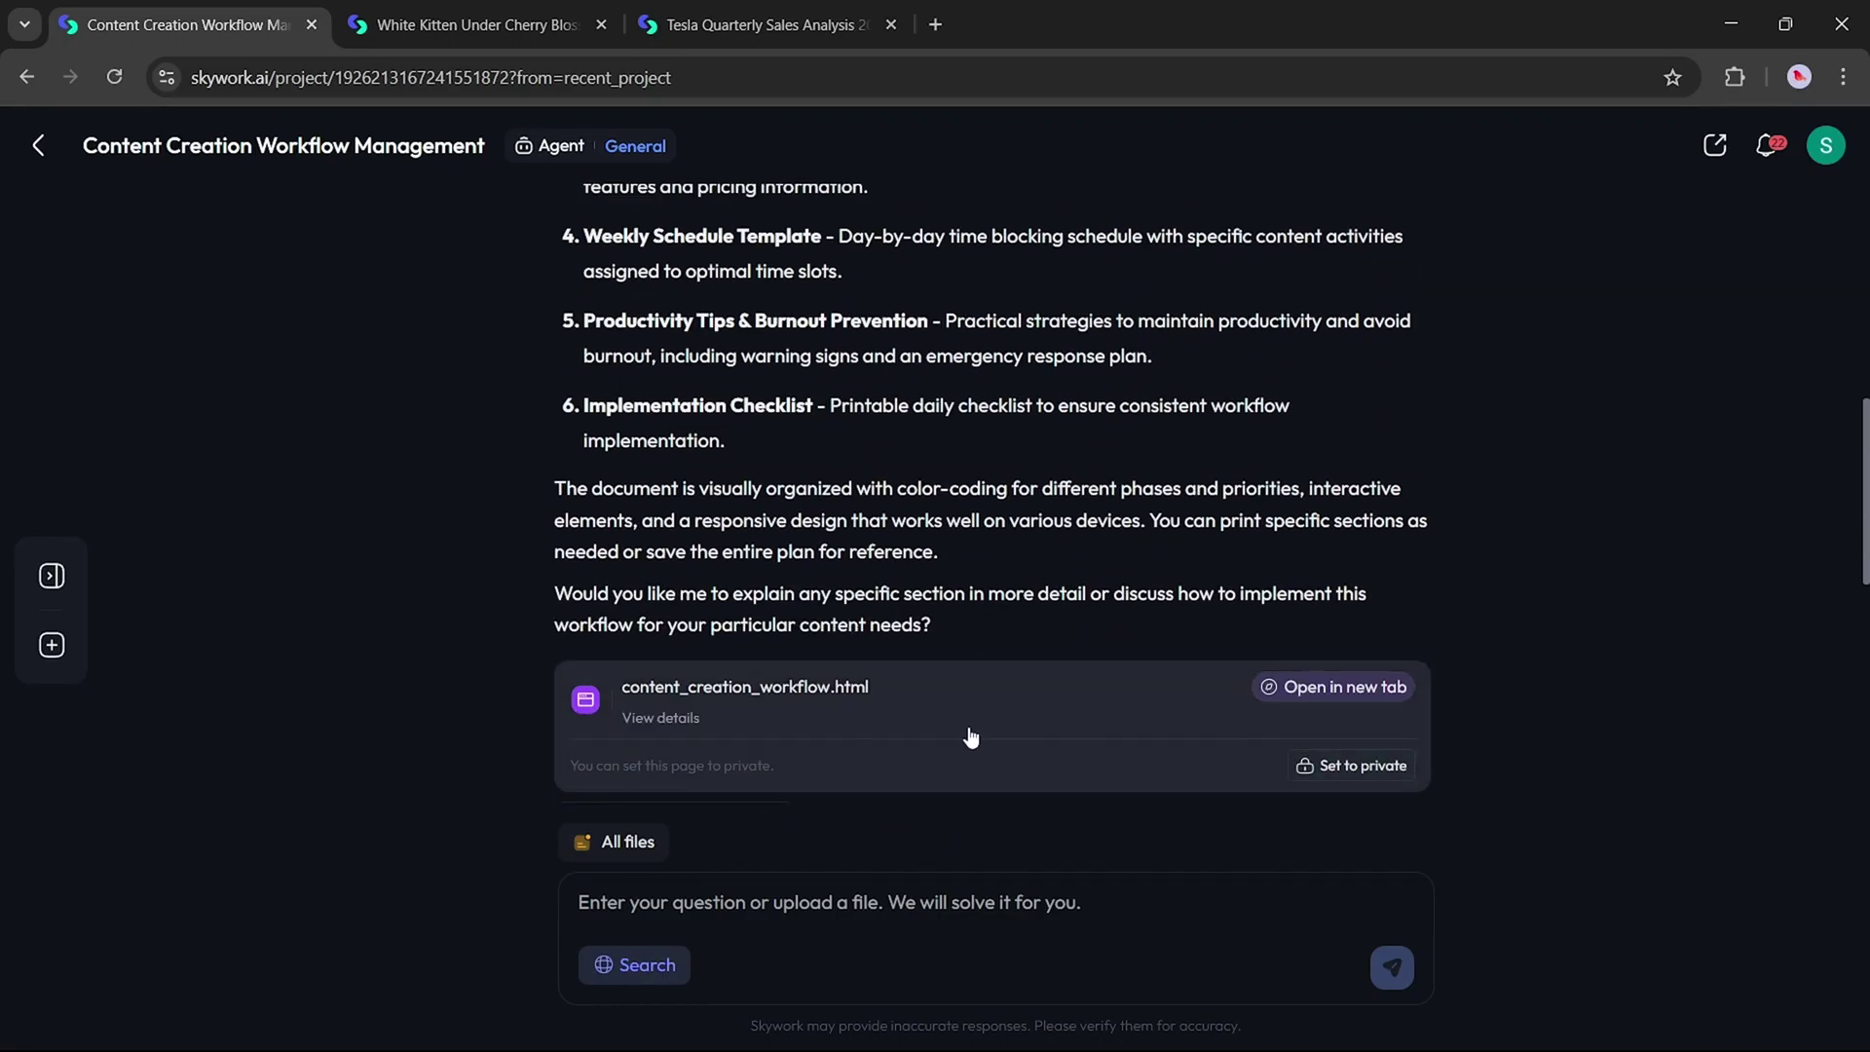
Step: Preview content_creation_workflow.html and read through its task phases and tools to the daily checklist
left_click(975, 693)
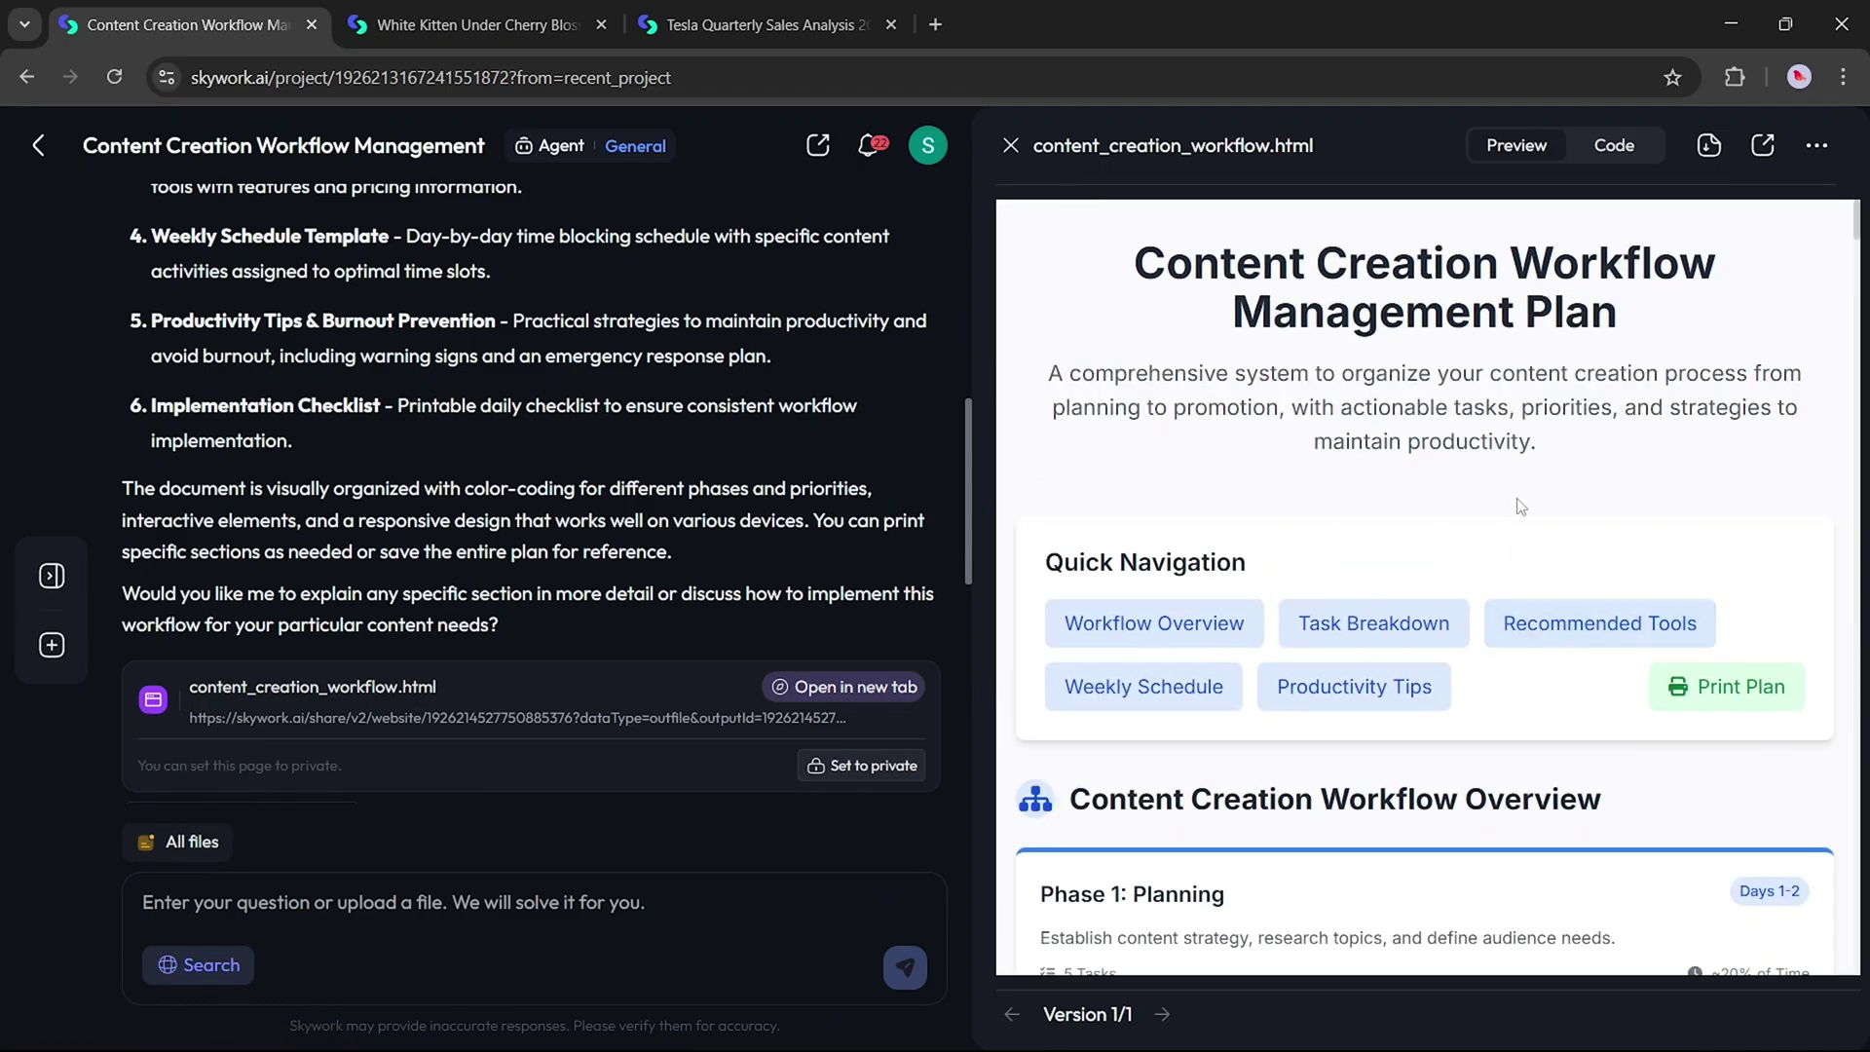
scroll(1786, 581, "down", 6)
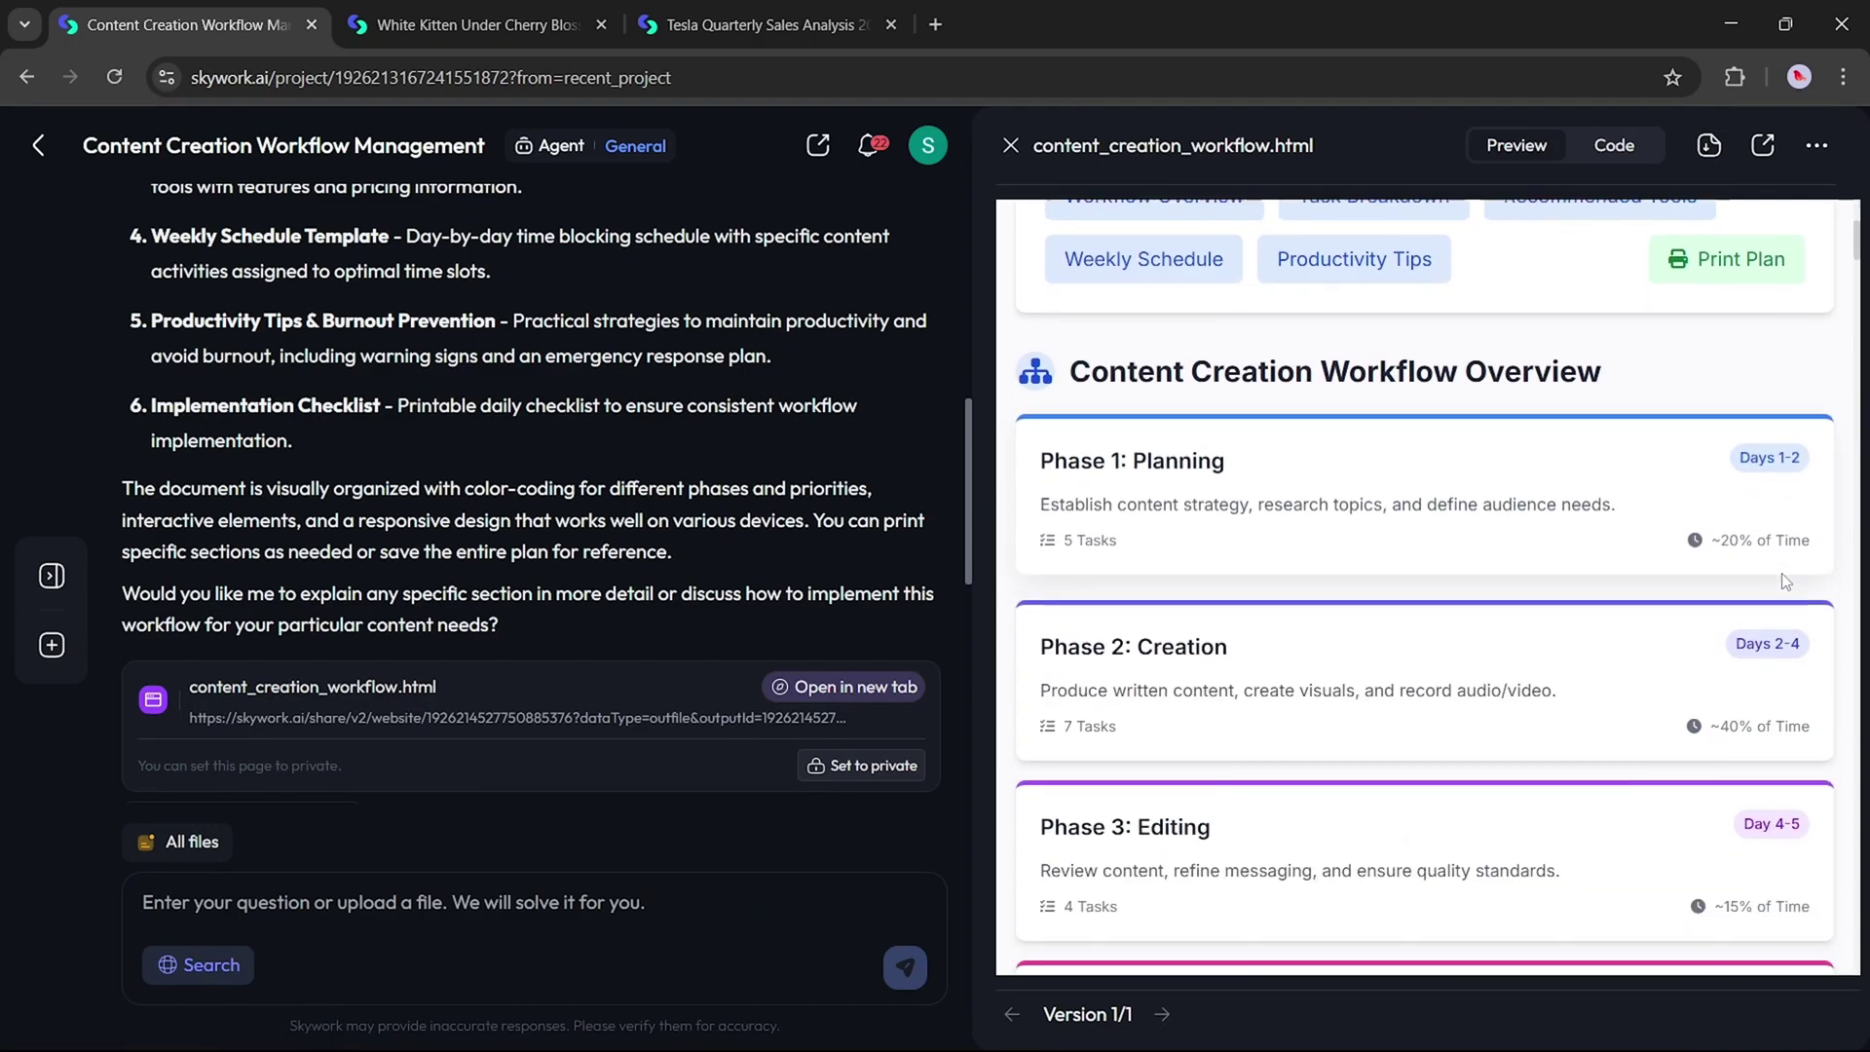
scroll(1782, 573, "down", 8)
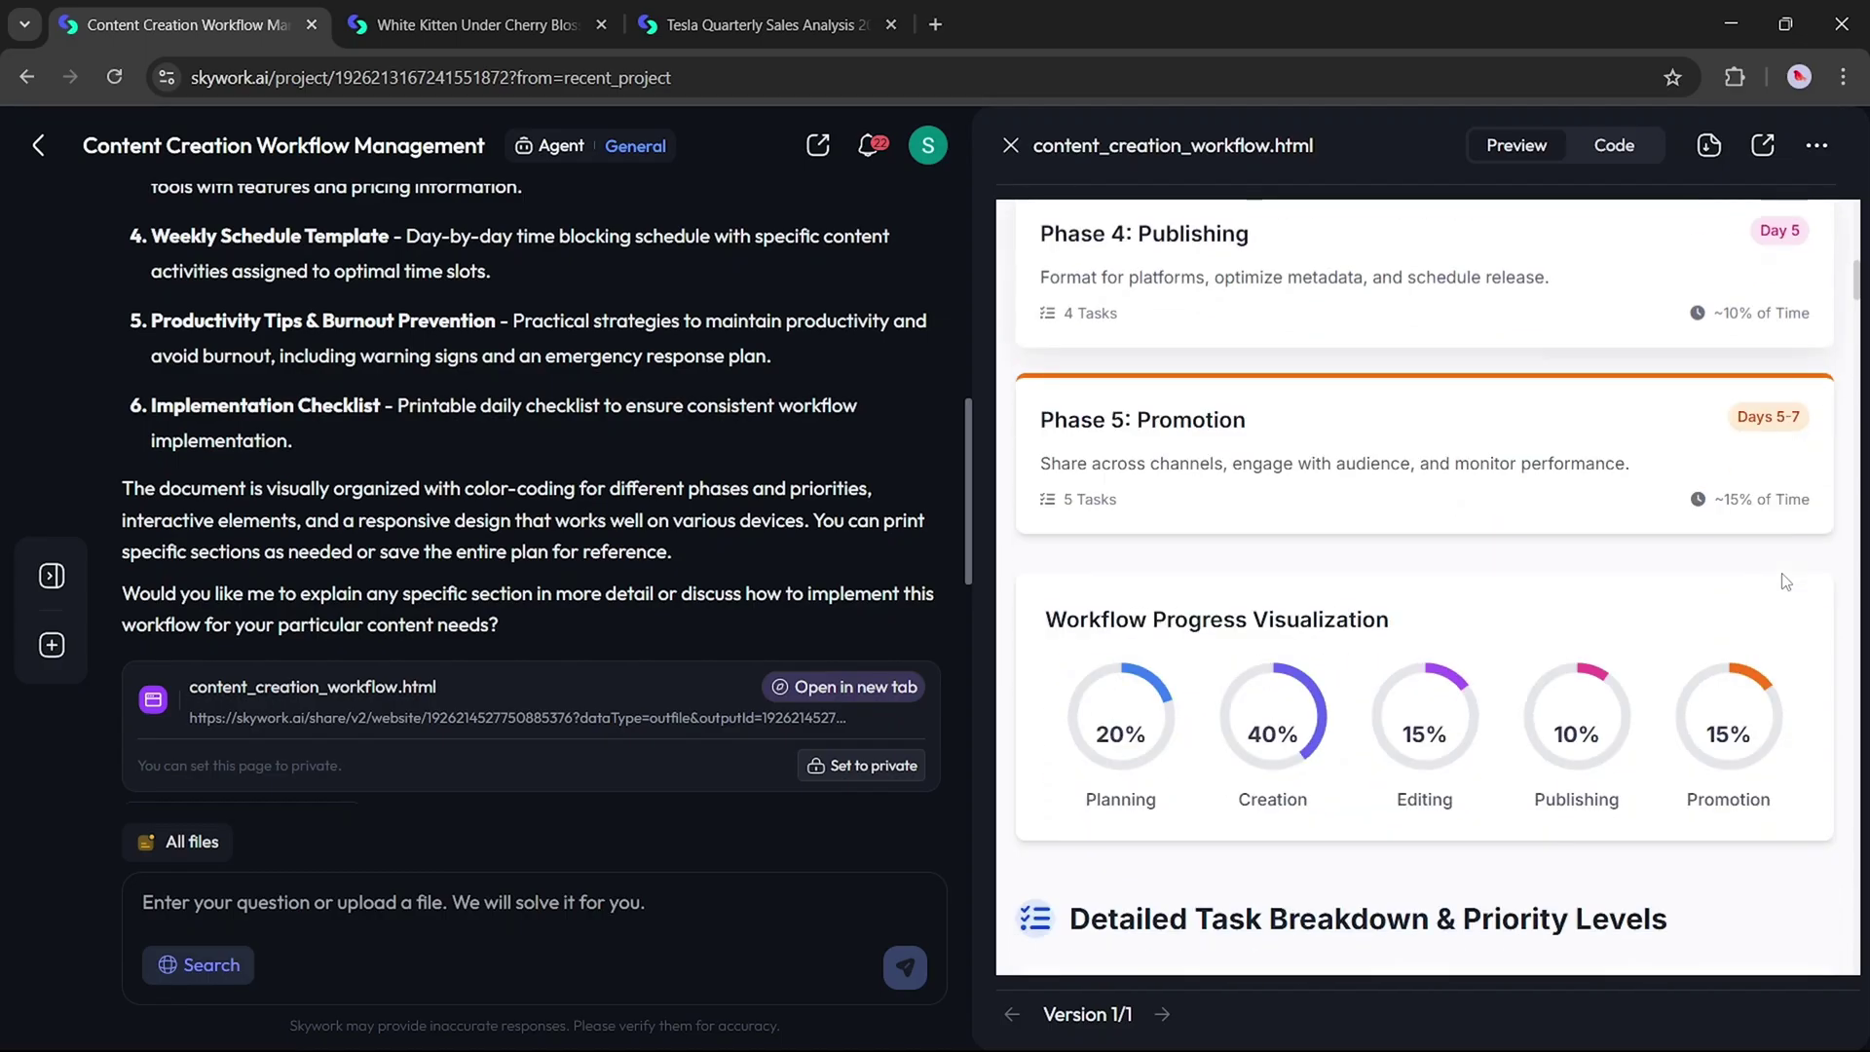
scroll(1786, 582, "down", 7)
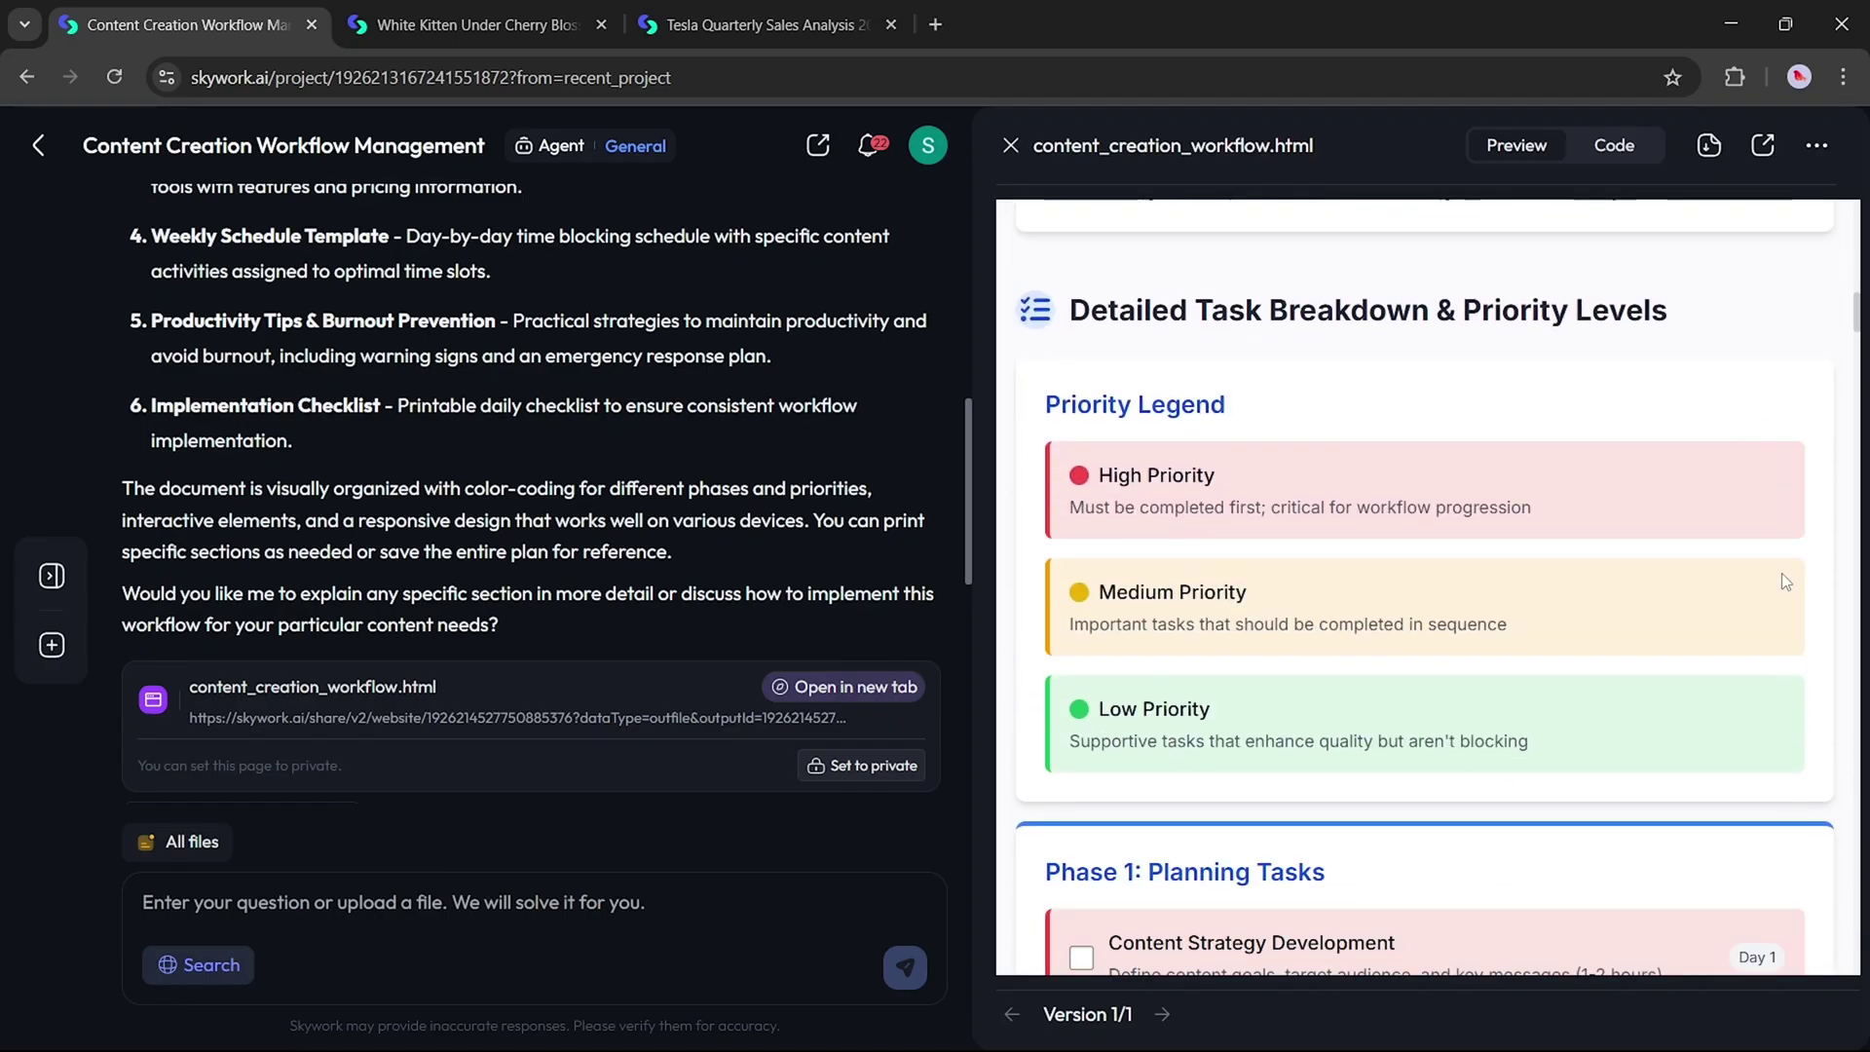
scroll(1786, 582, "down", 7)
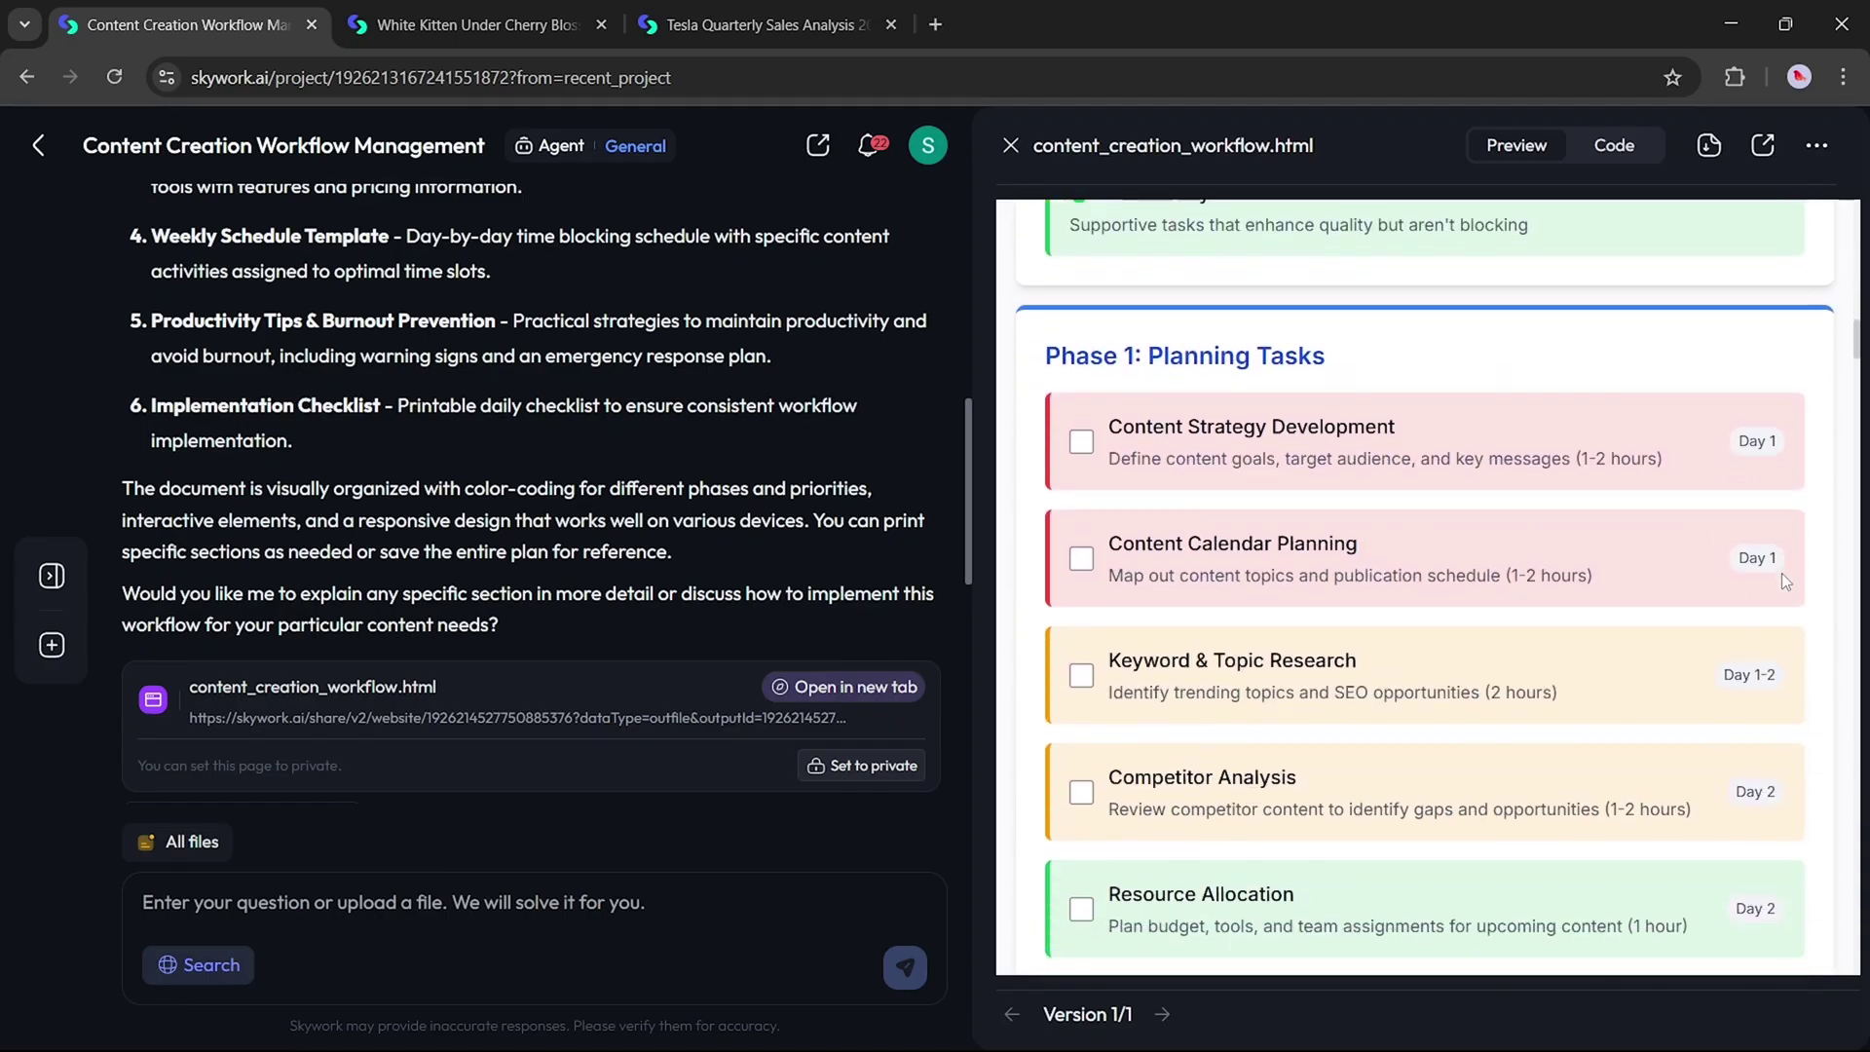
scroll(1786, 582, "down", 6)
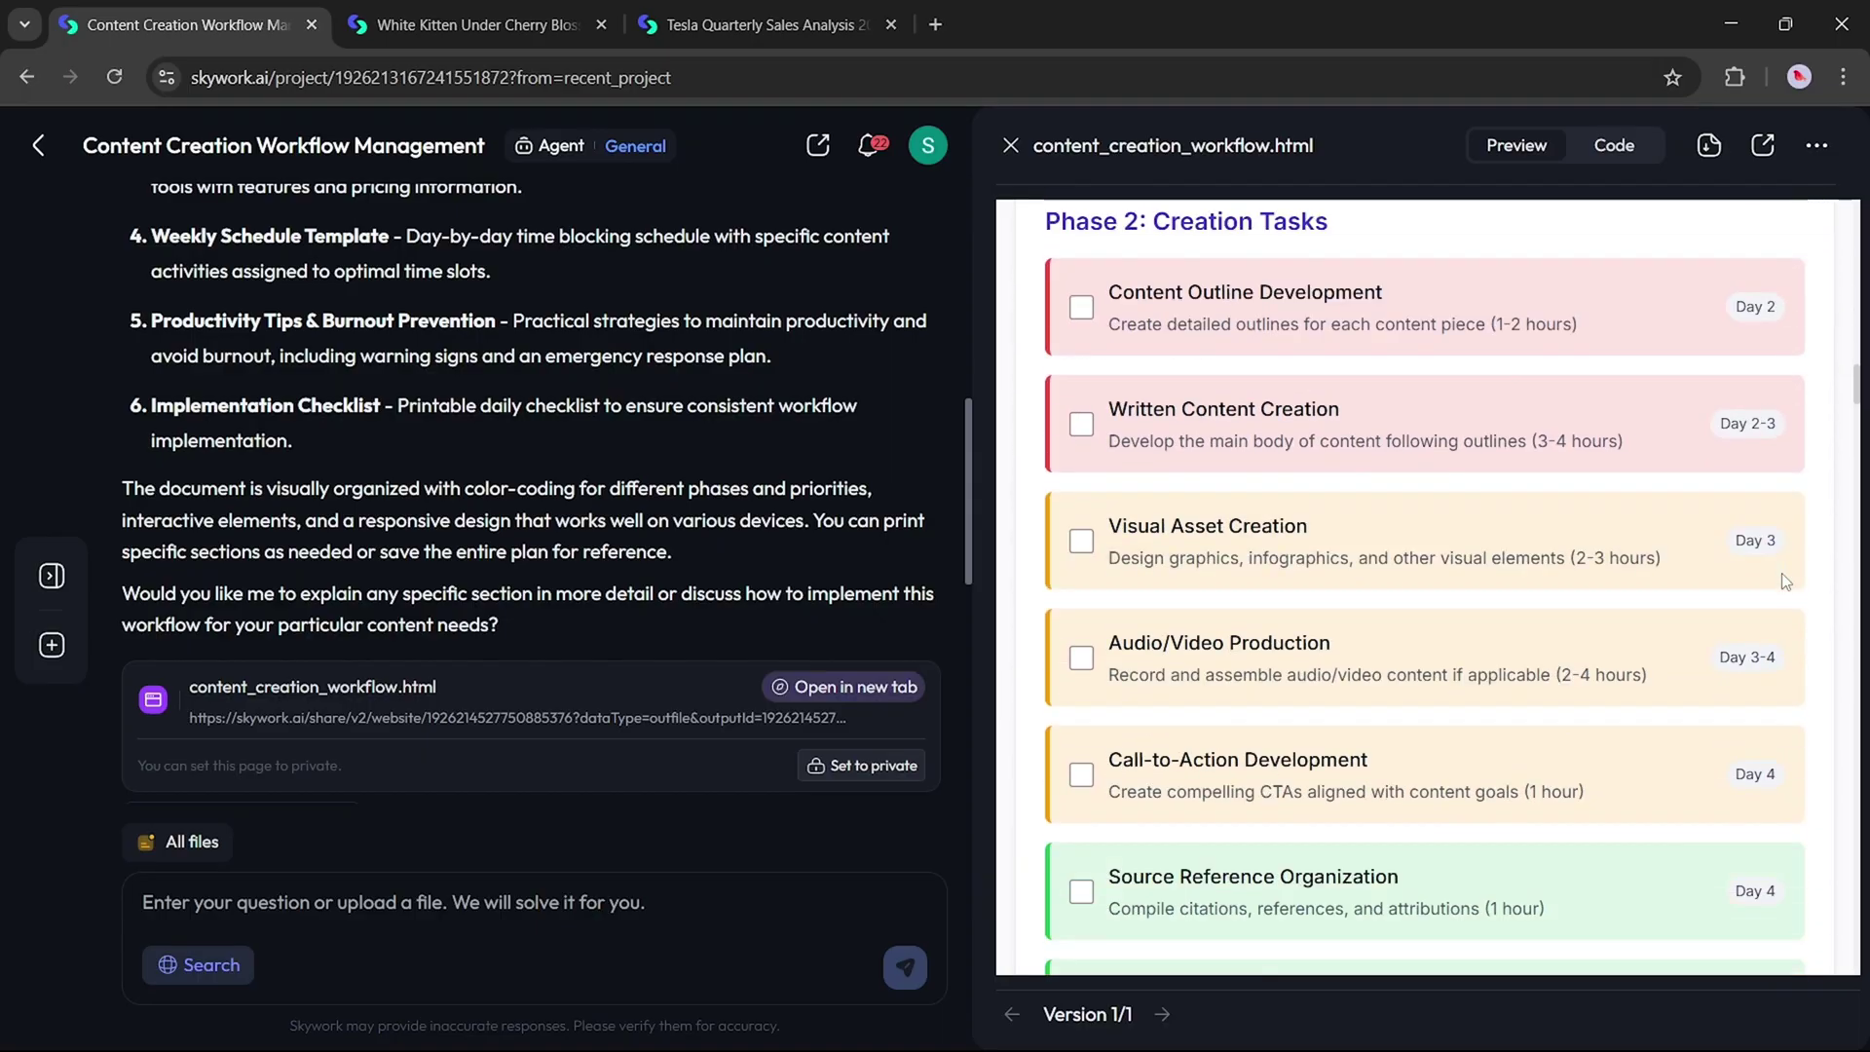
scroll(1785, 582, "down", 5)
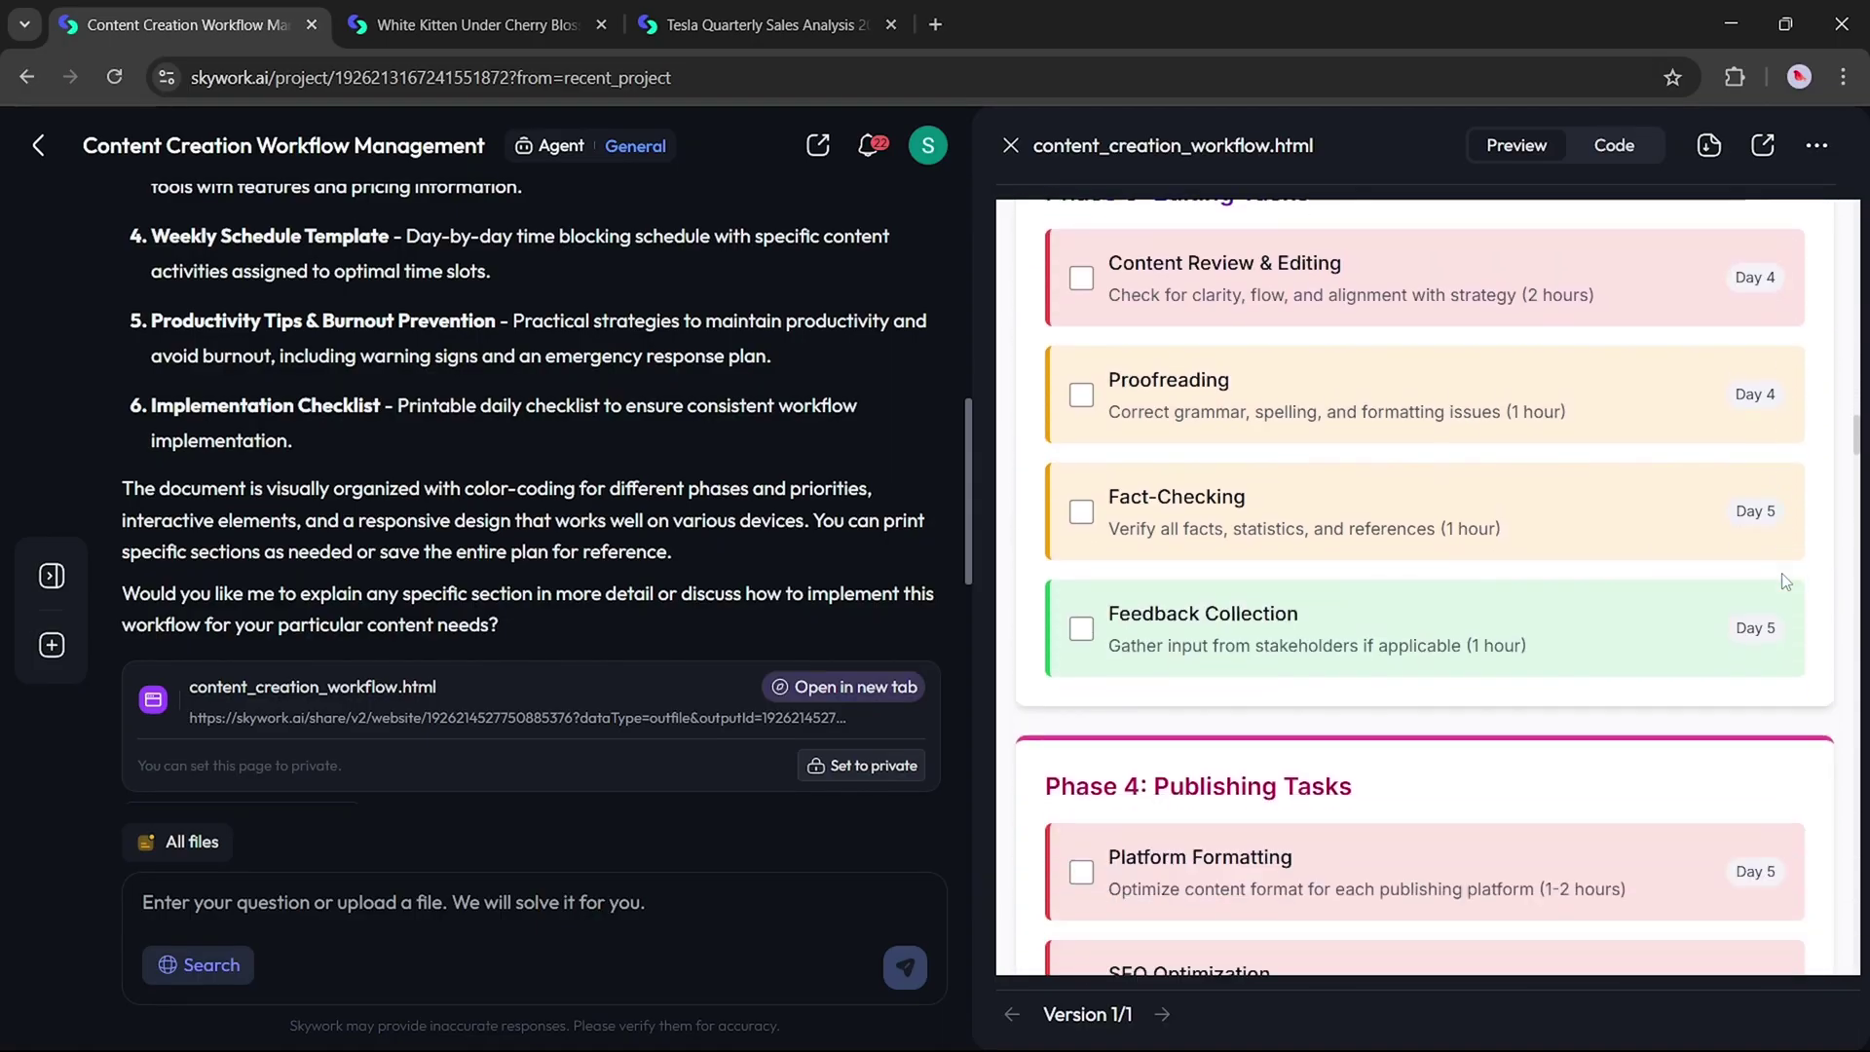
scroll(1785, 582, "down", 2)
scroll(1782, 575, "down", 9)
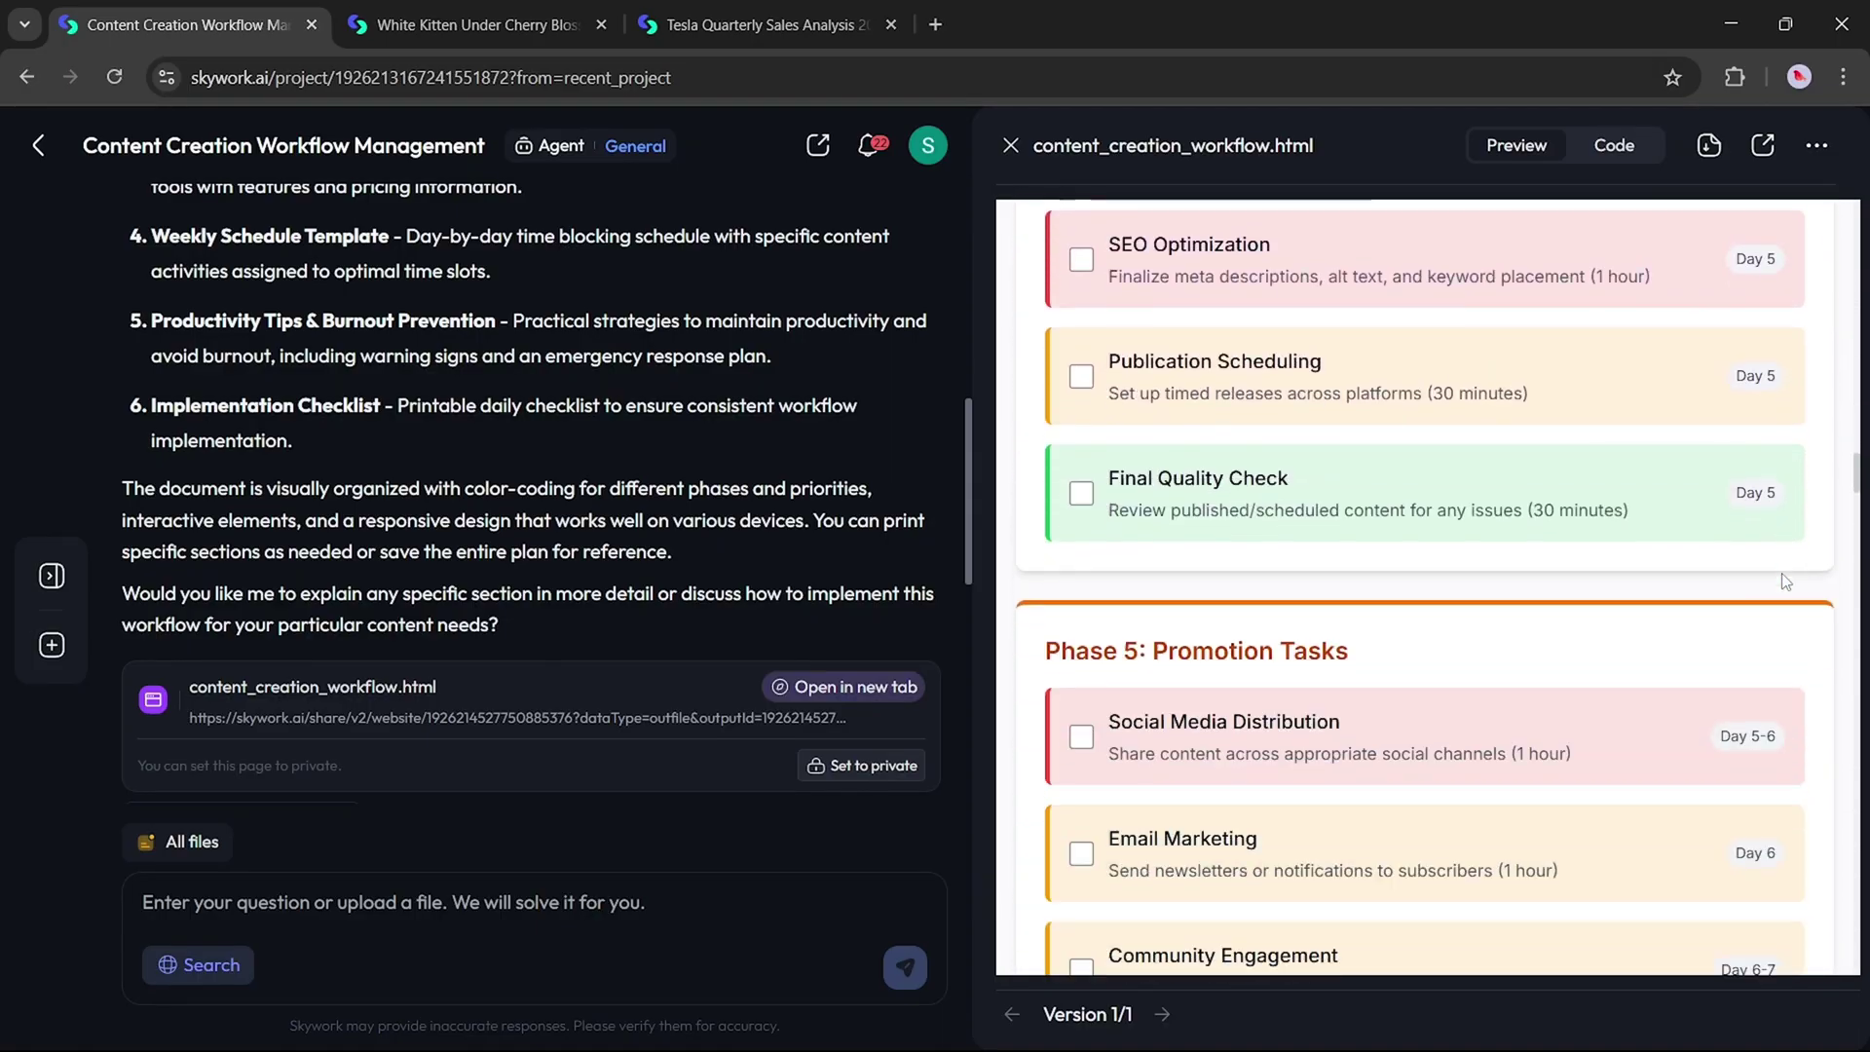
scroll(1785, 581, "down", 10)
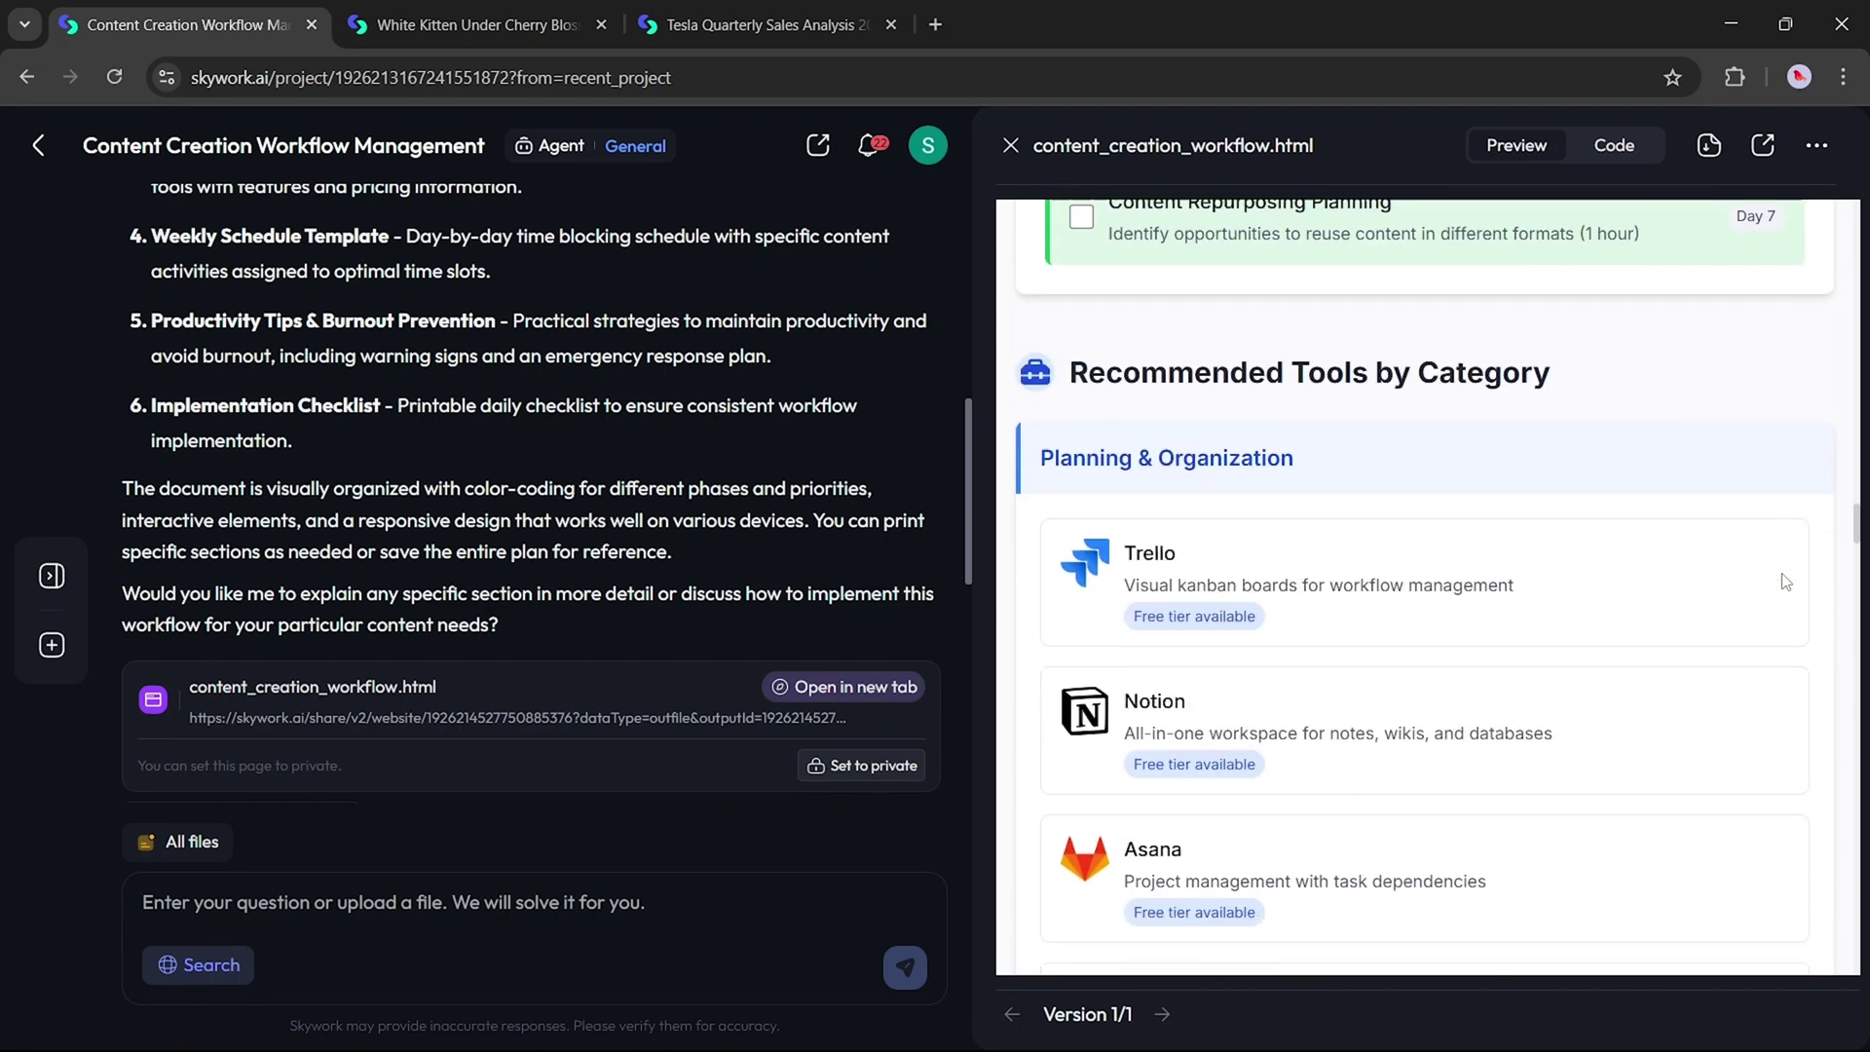
scroll(1786, 582, "down", 7)
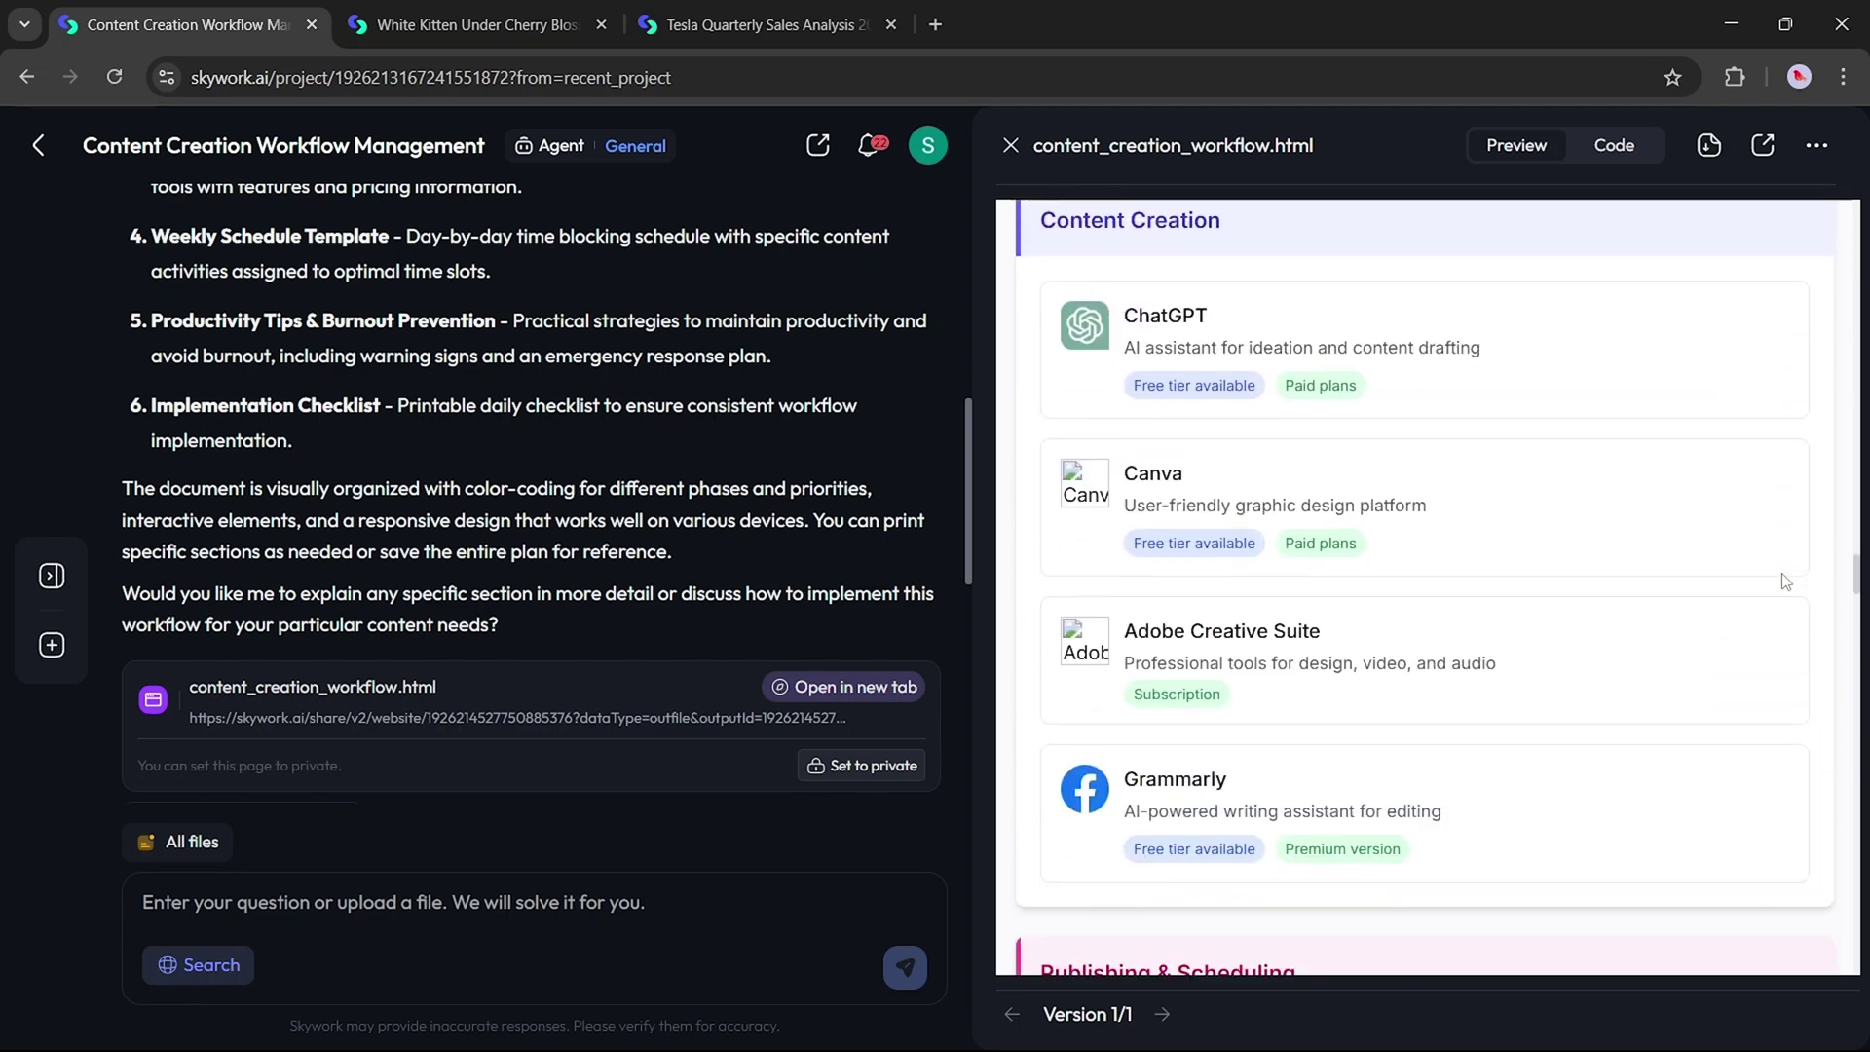
scroll(1786, 582, "down", 10)
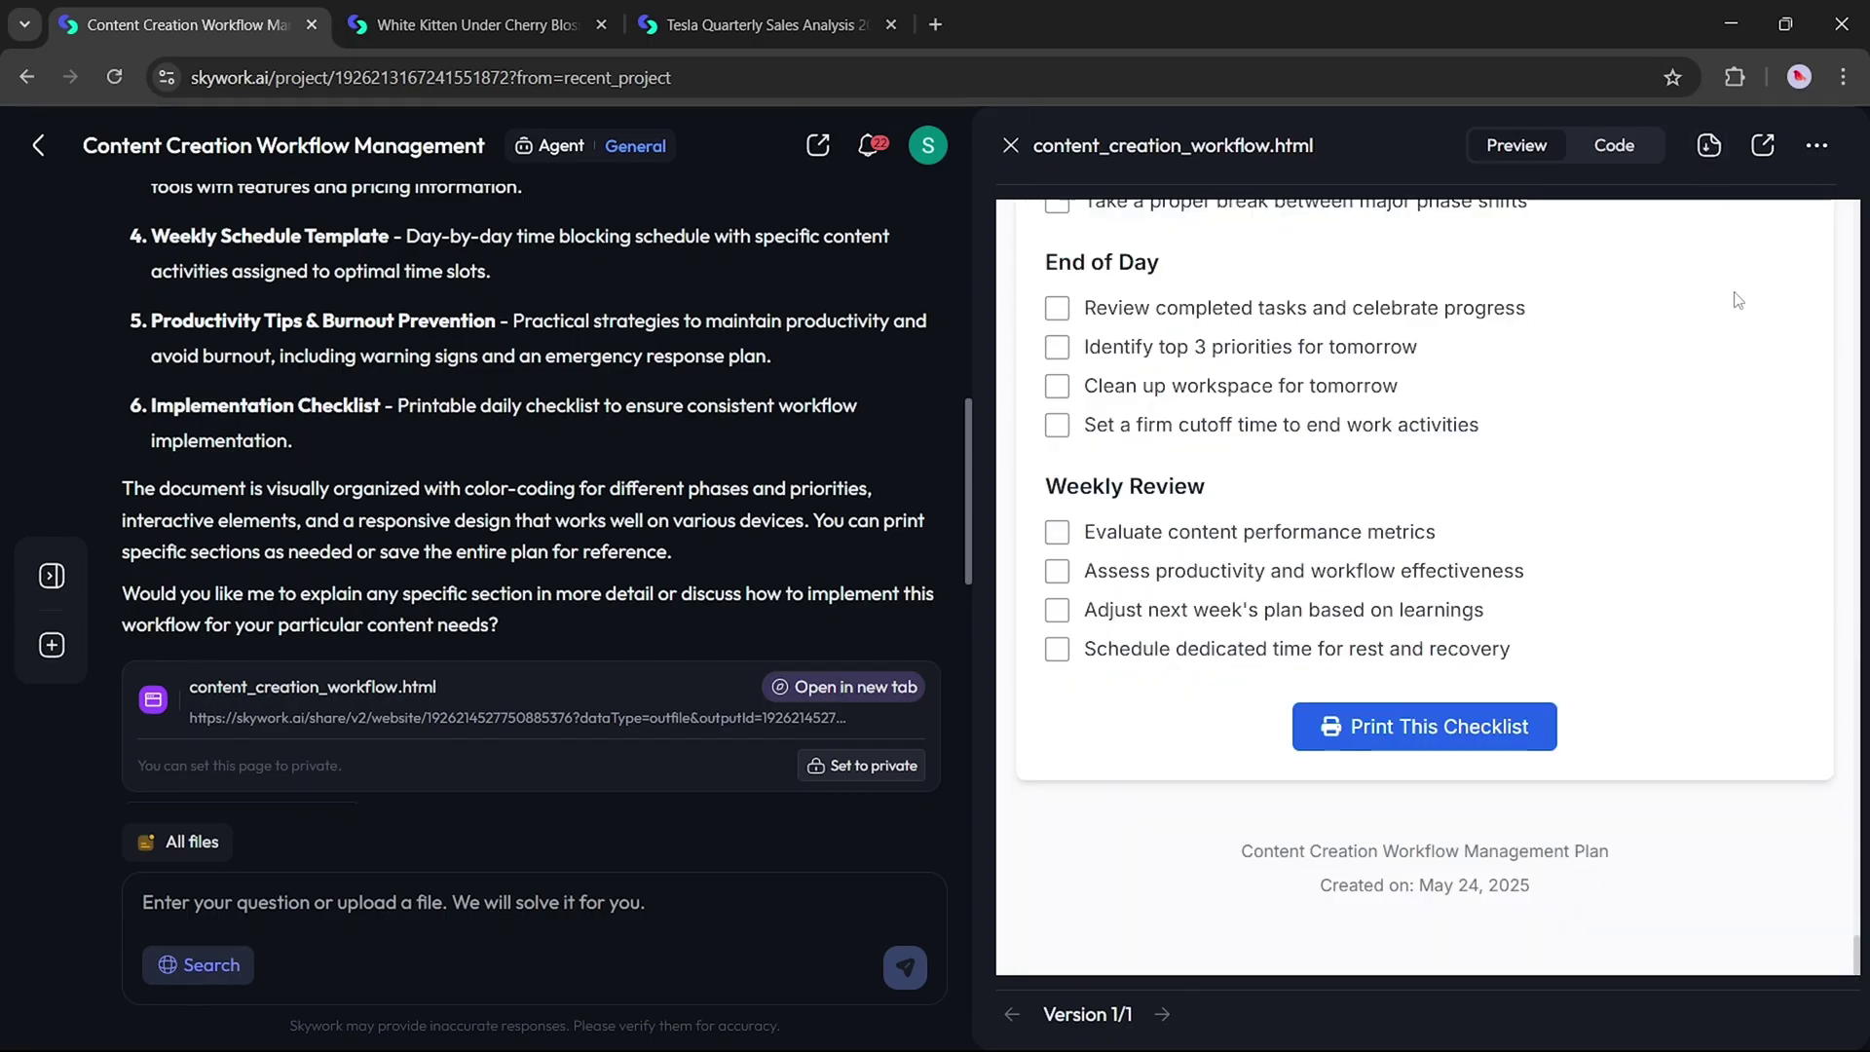
left_click(1761, 149)
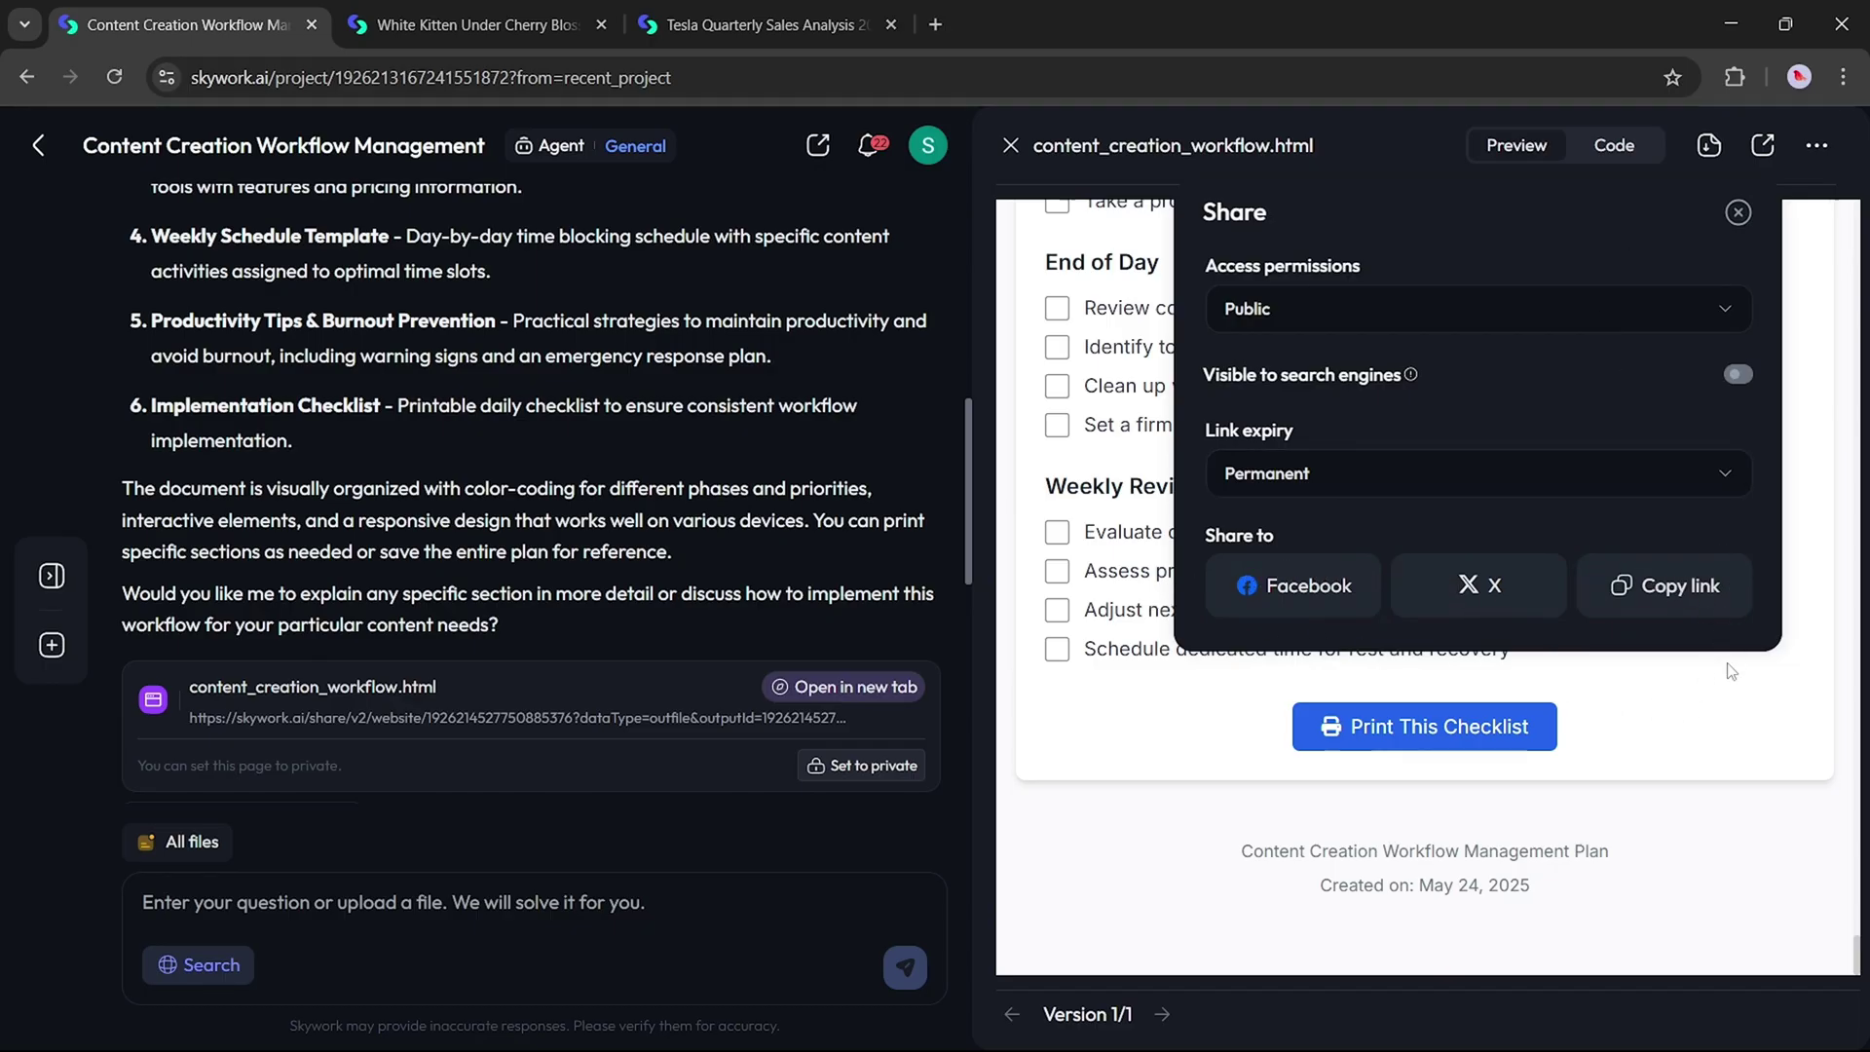
left_click(1738, 213)
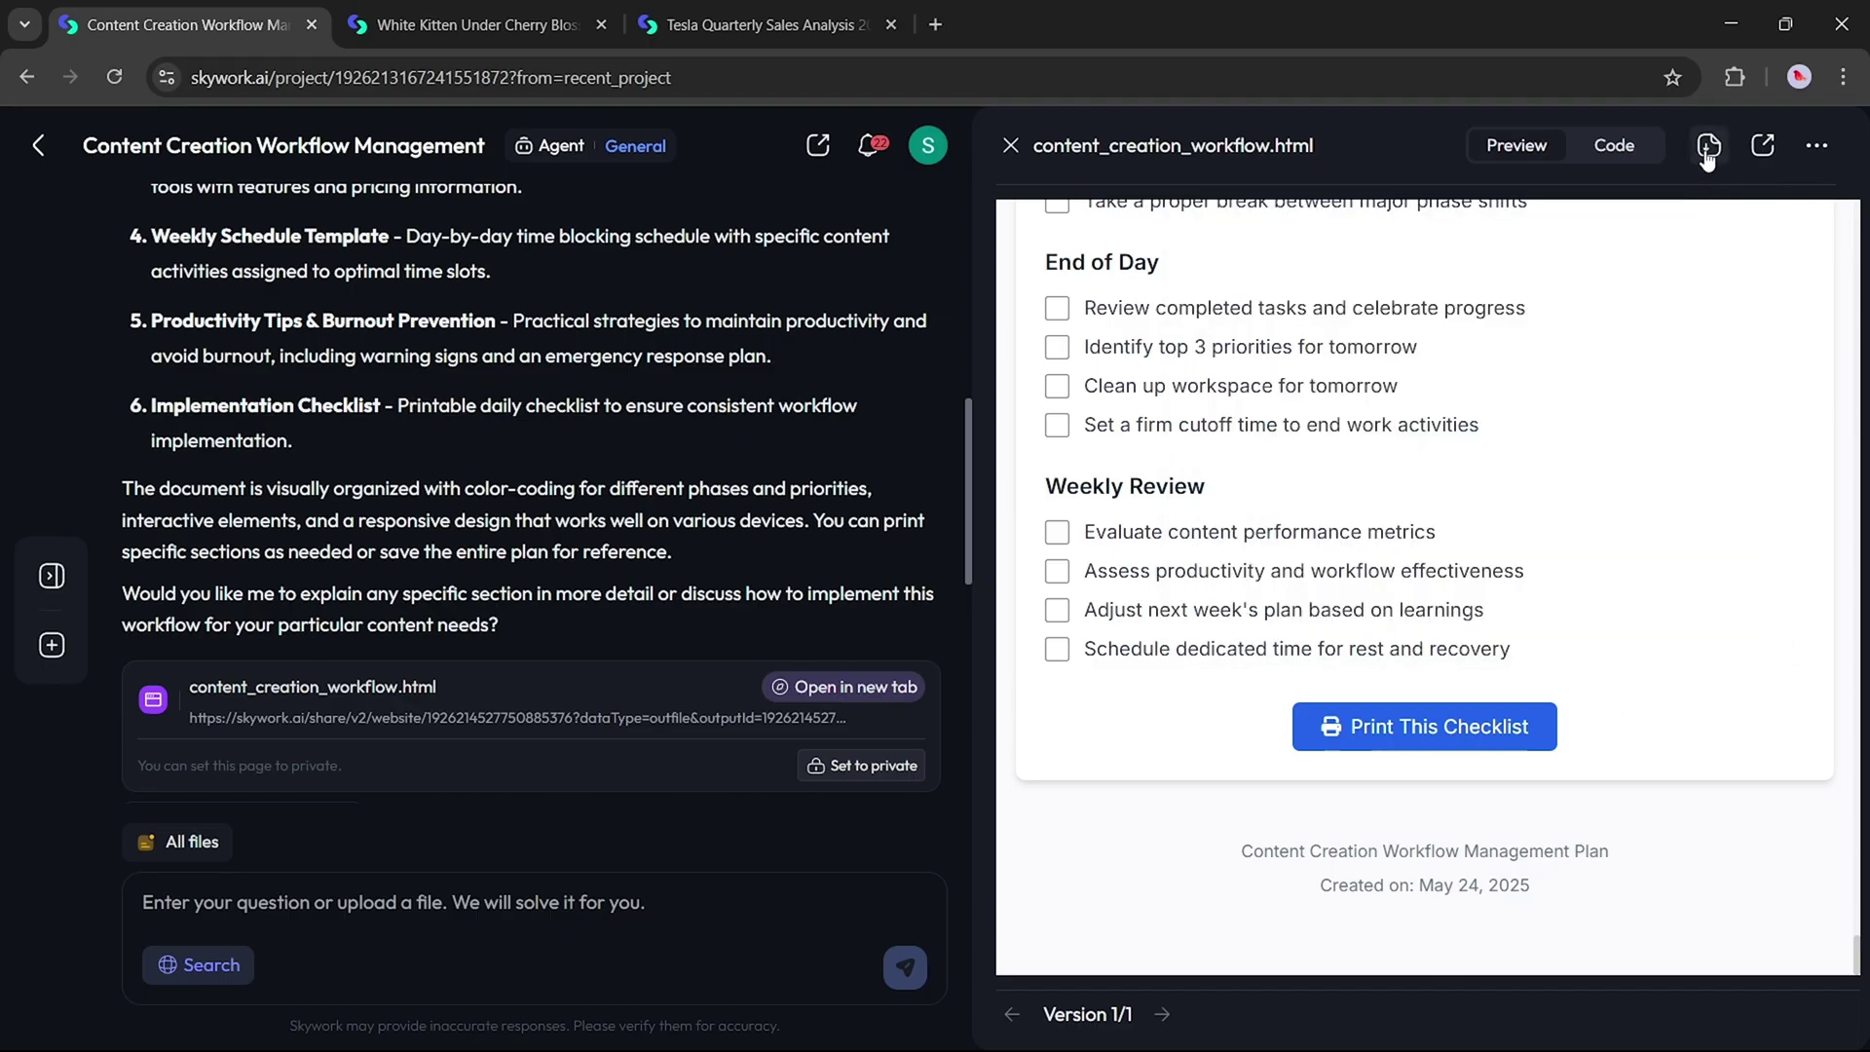